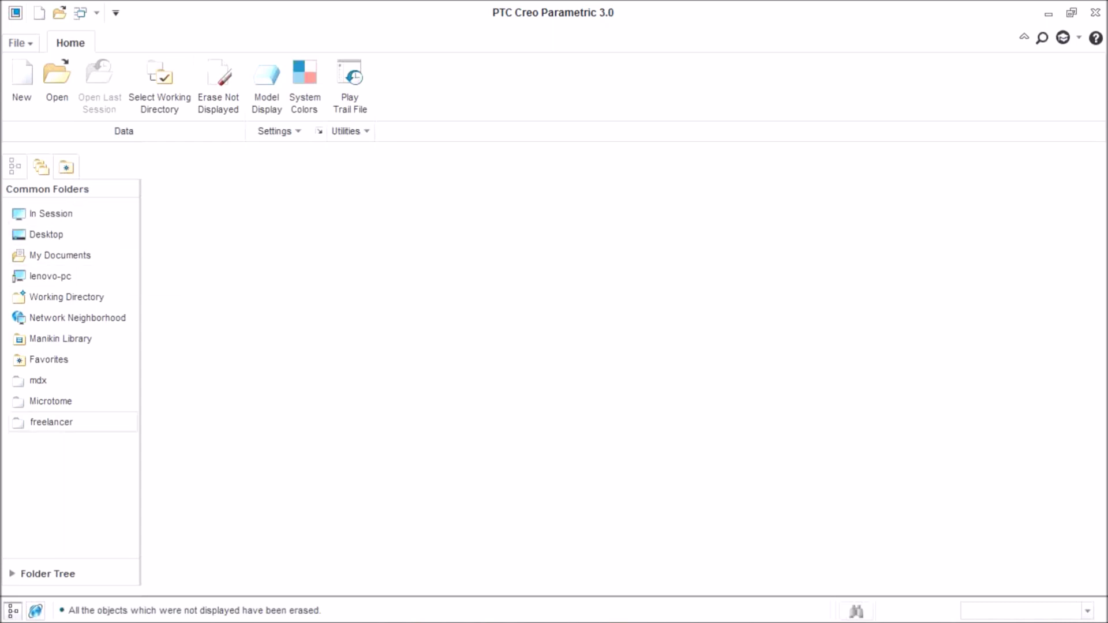
pyautogui.click(40, 166)
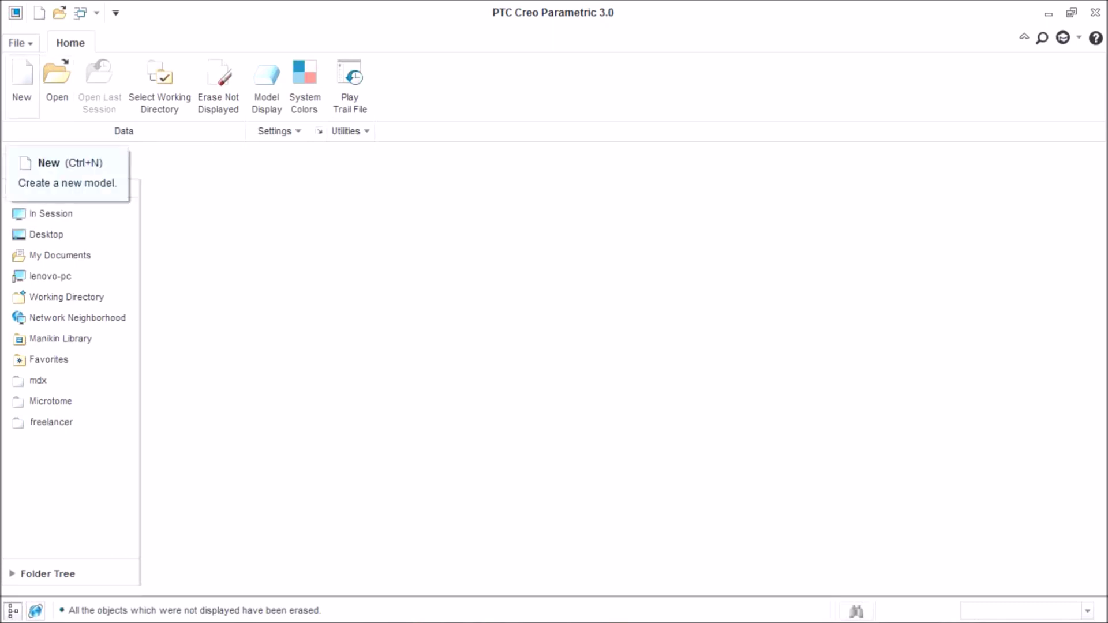
pyautogui.click(22, 81)
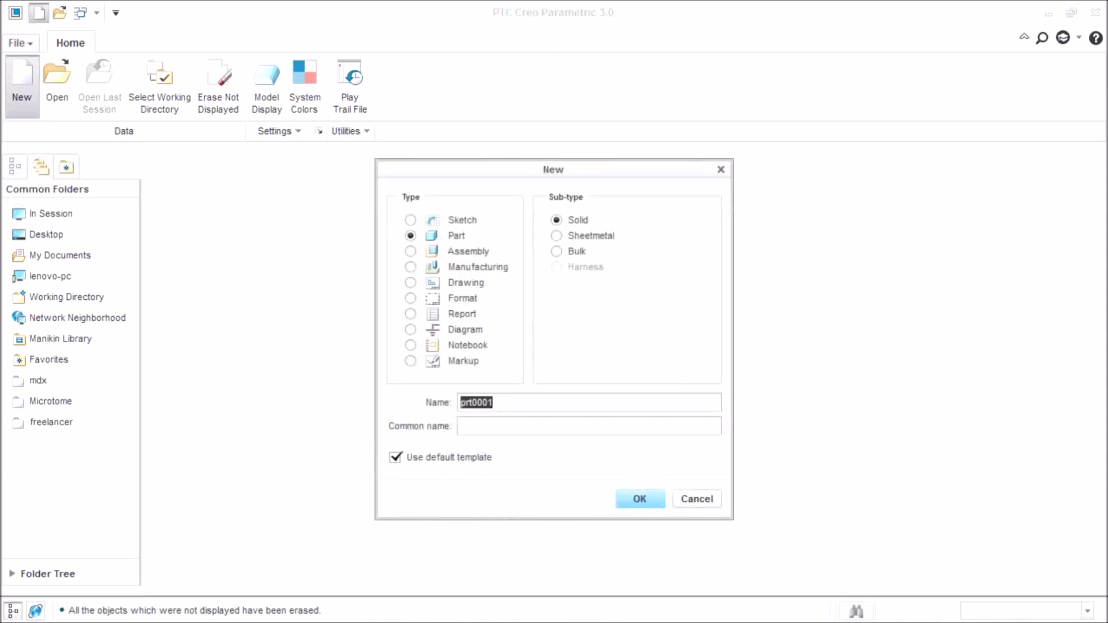
pyautogui.press('Escape')
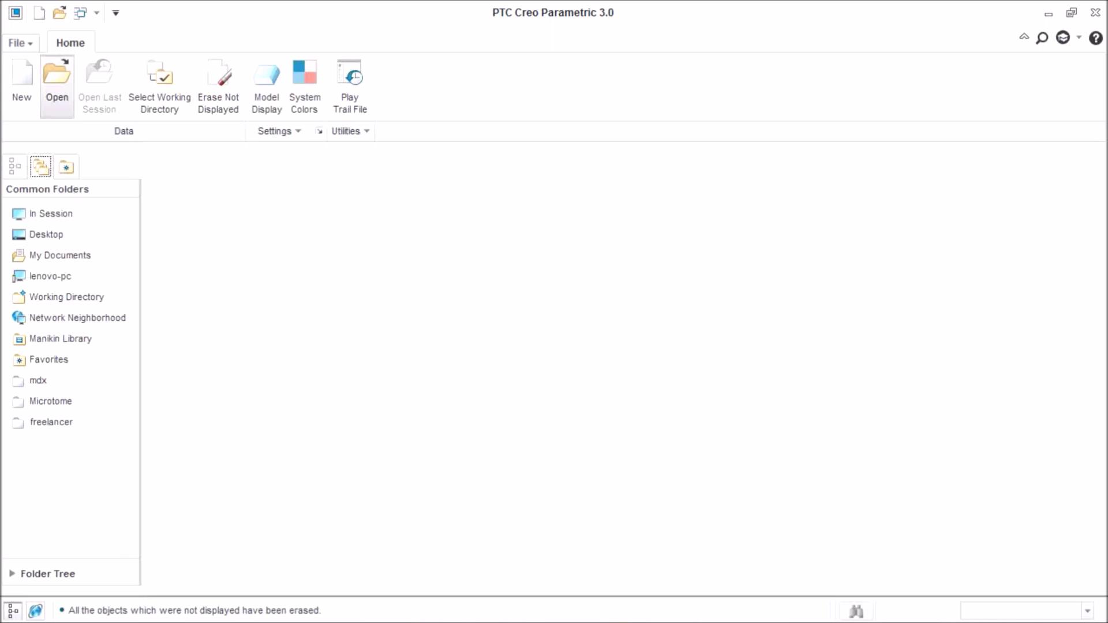
pyautogui.click(57, 81)
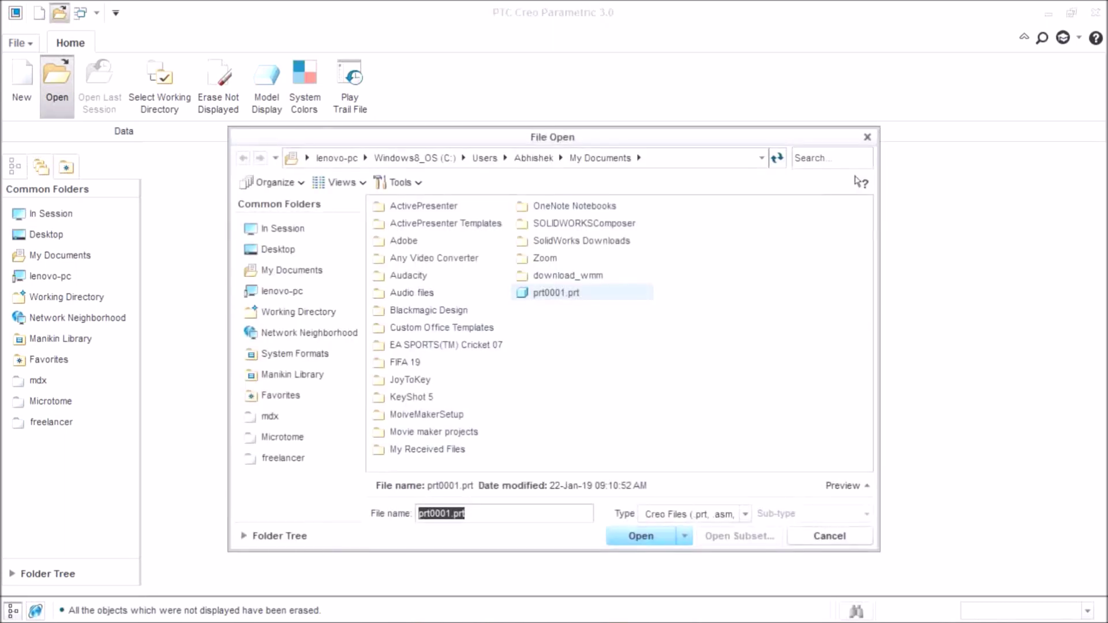
pyautogui.click(829, 536)
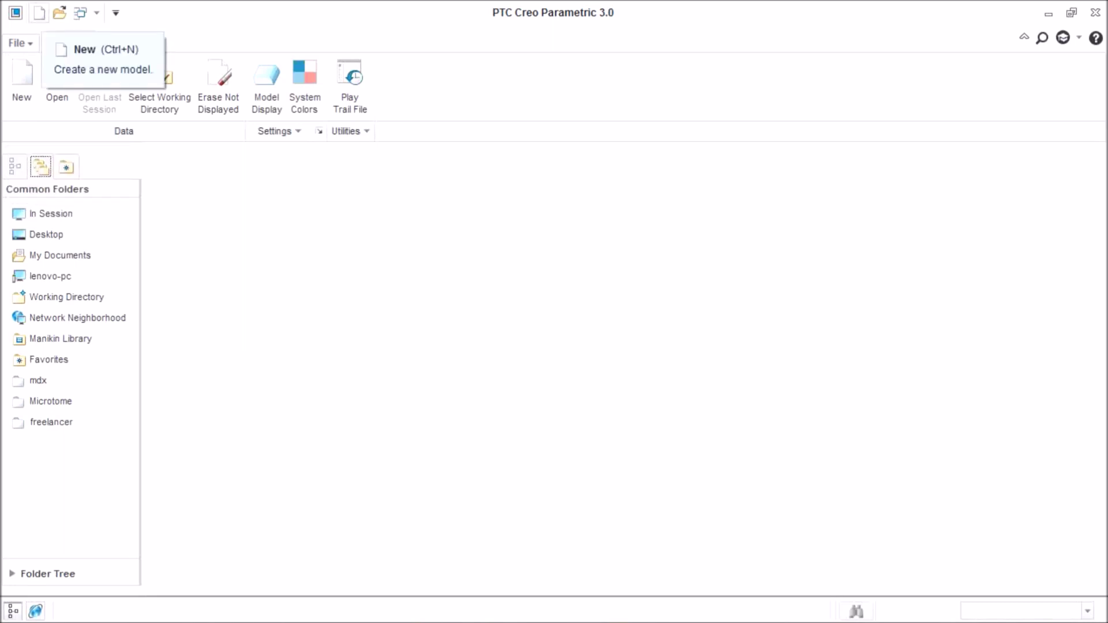
# Step: Create a new file of type Sketch named sketch_1
pyautogui.click(21, 44)
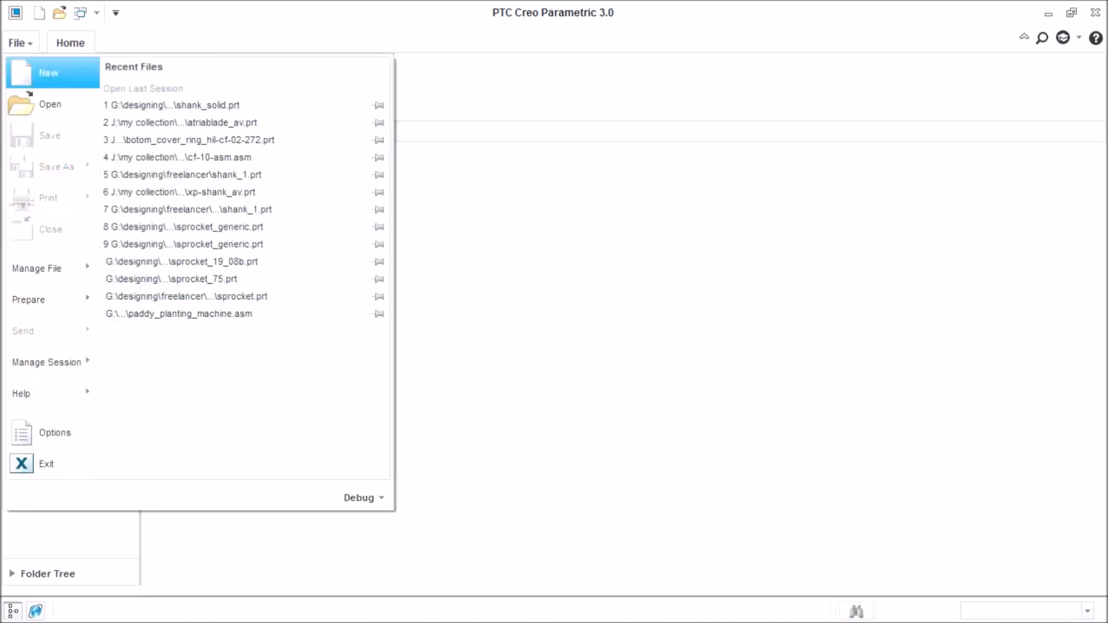
pyautogui.click(52, 73)
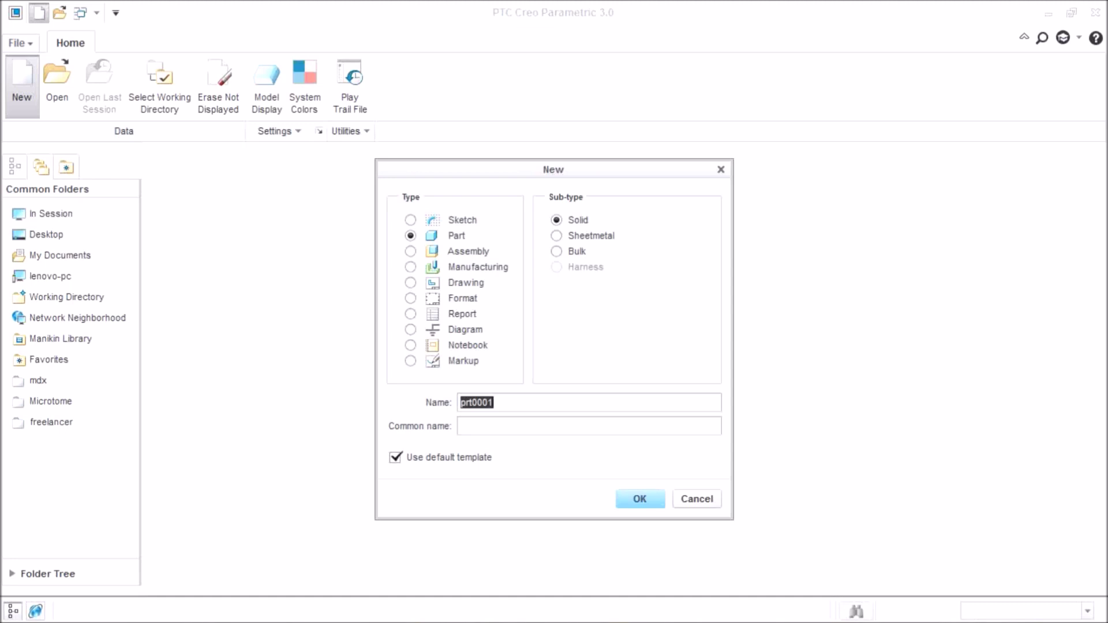
pyautogui.click(411, 220)
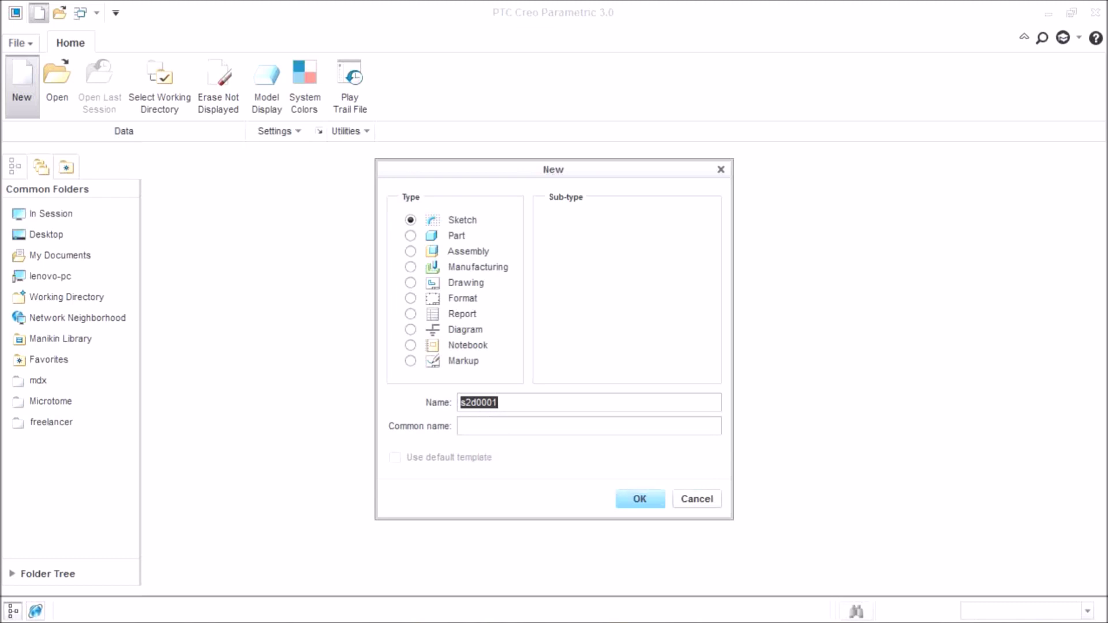
pyautogui.press('BackSpace')
pyautogui.write('sketch 1')
pyautogui.press('Return')
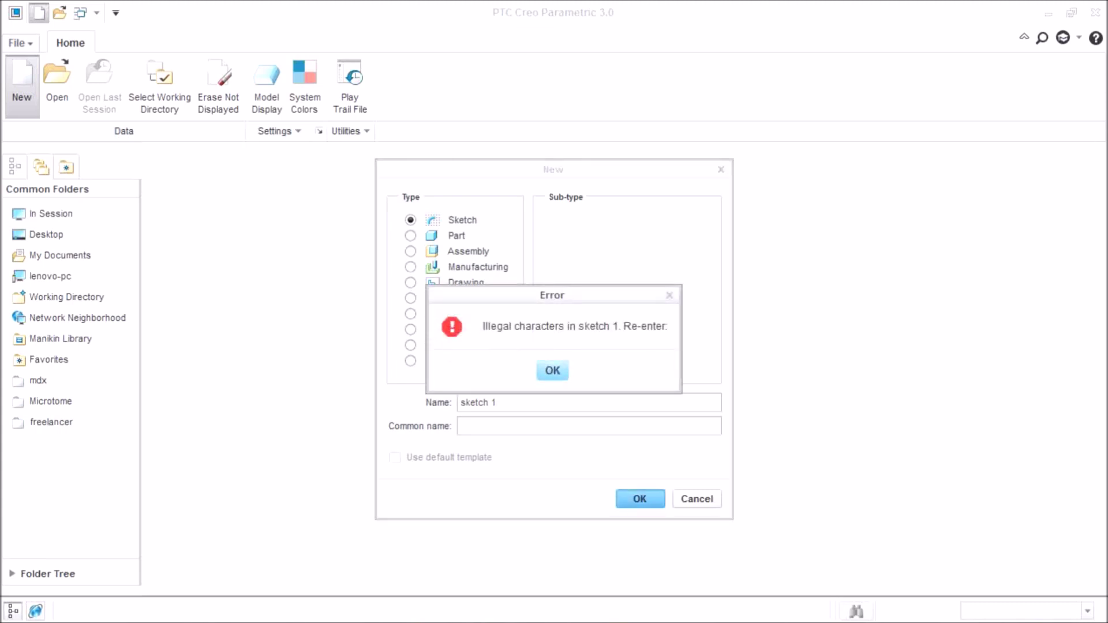
pyautogui.press('Return')
pyautogui.press('BackSpace')
pyautogui.press('BackSpace')
pyautogui.write('_')
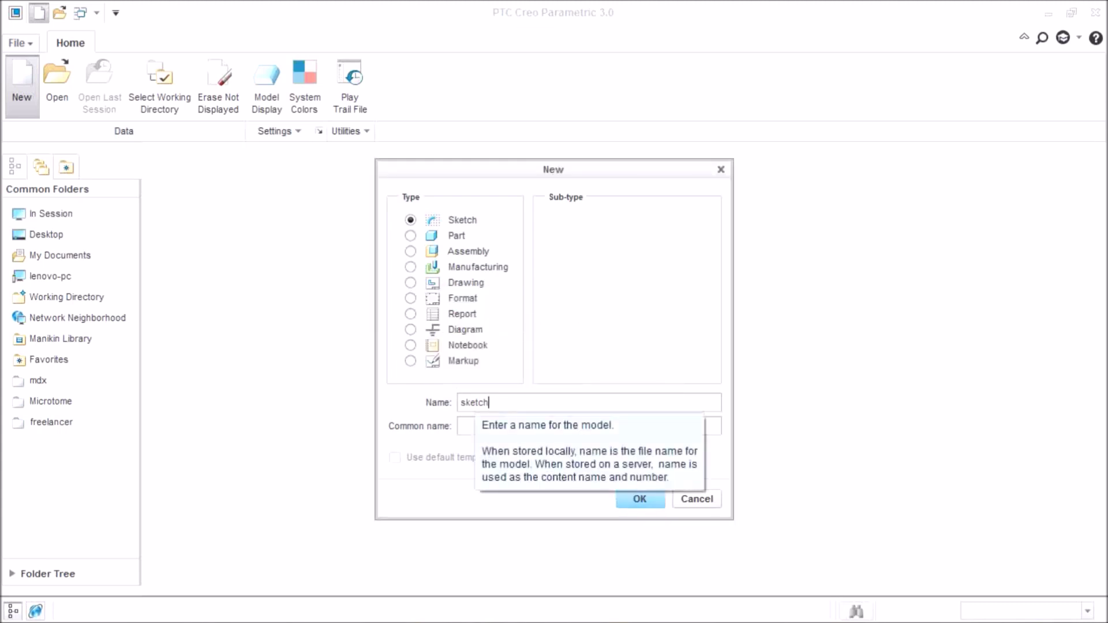
pyautogui.write('1')
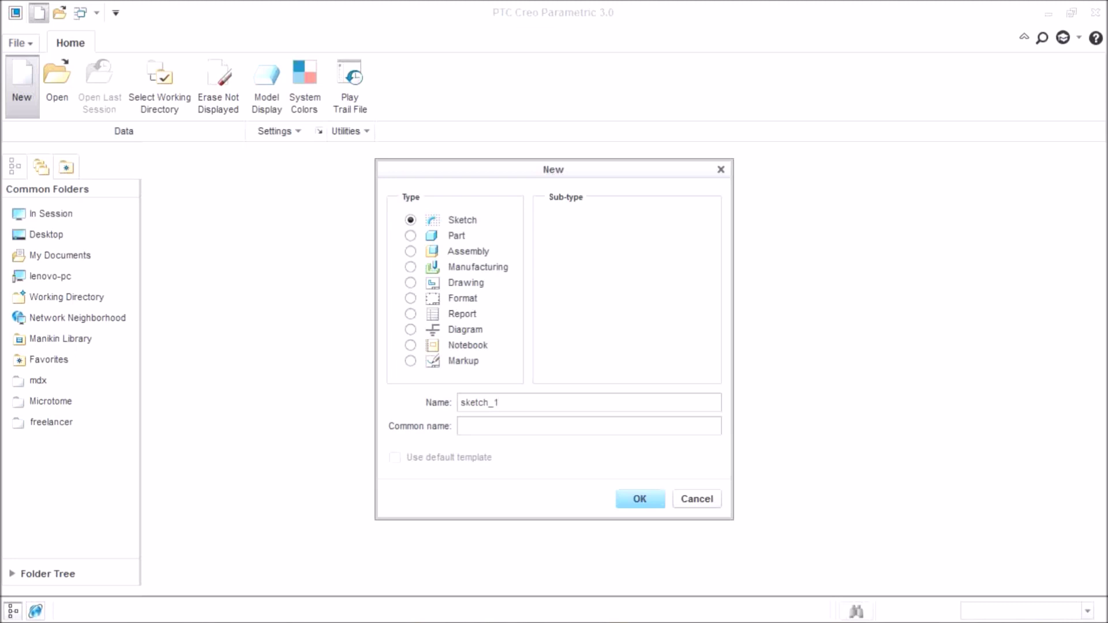
pyautogui.press('Return')
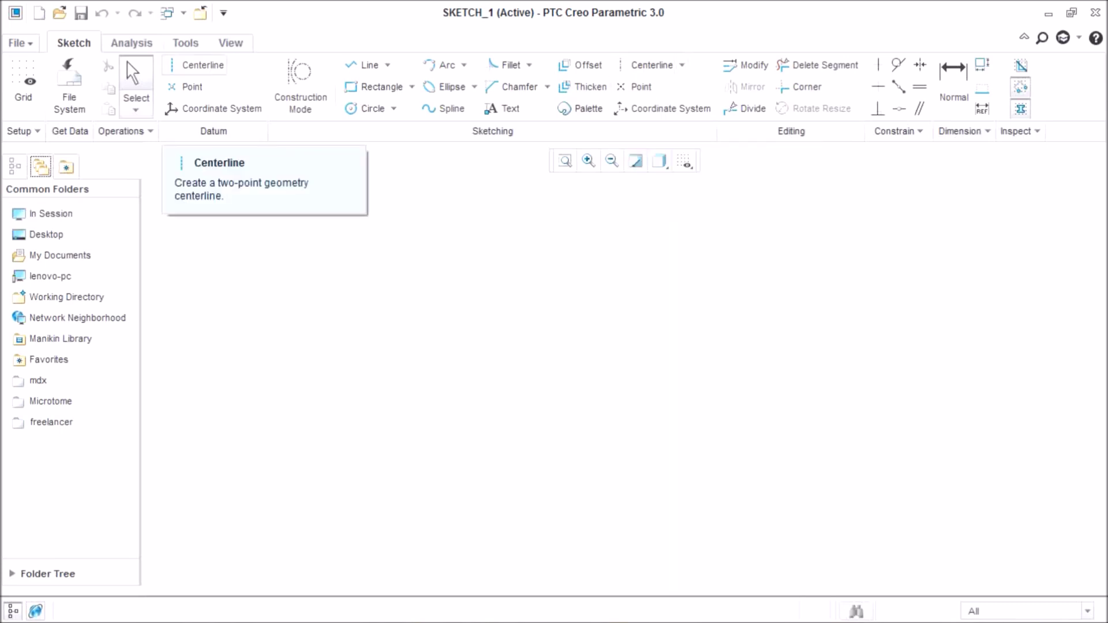
# Step: Draw a vertical and a horizontal construction centerline crossing near the middle of the sketch
pyautogui.click(197, 64)
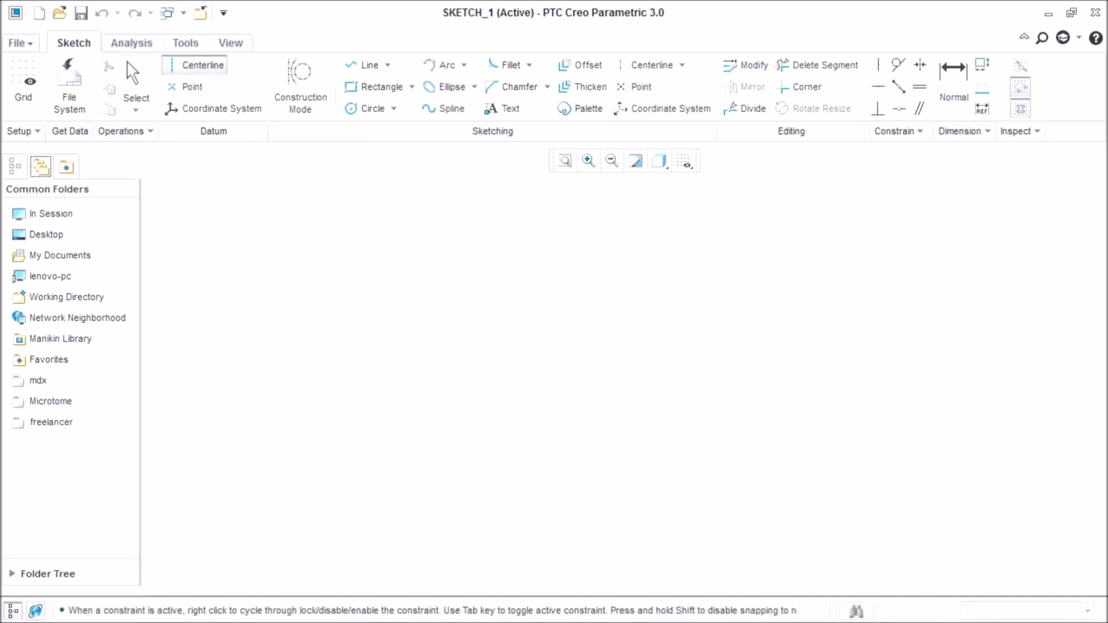
pyautogui.click(651, 65)
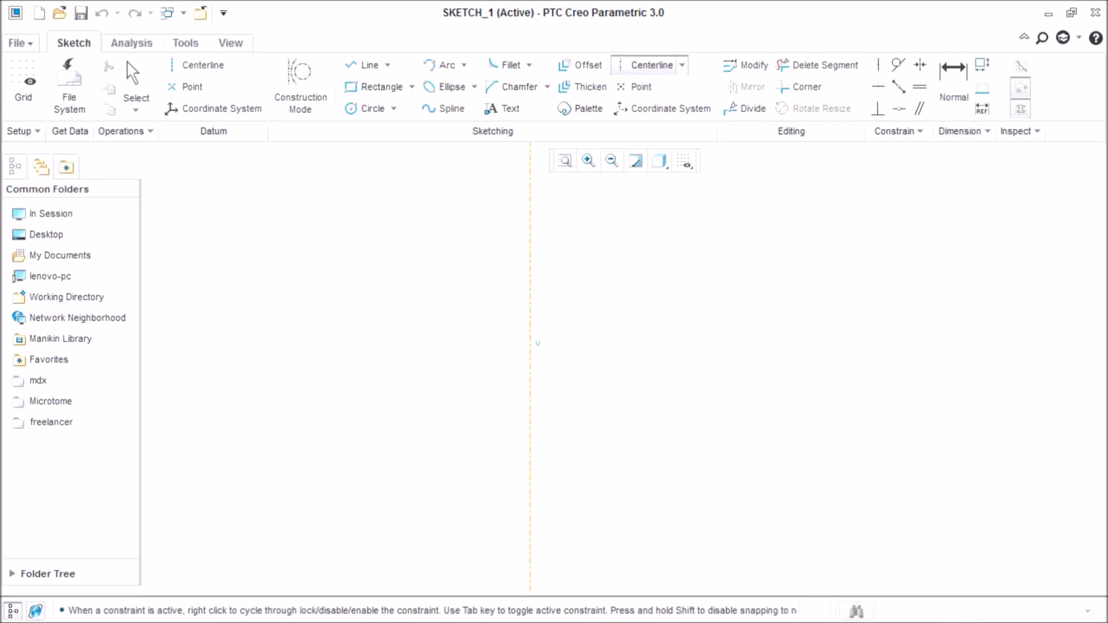
pyautogui.click(531, 415)
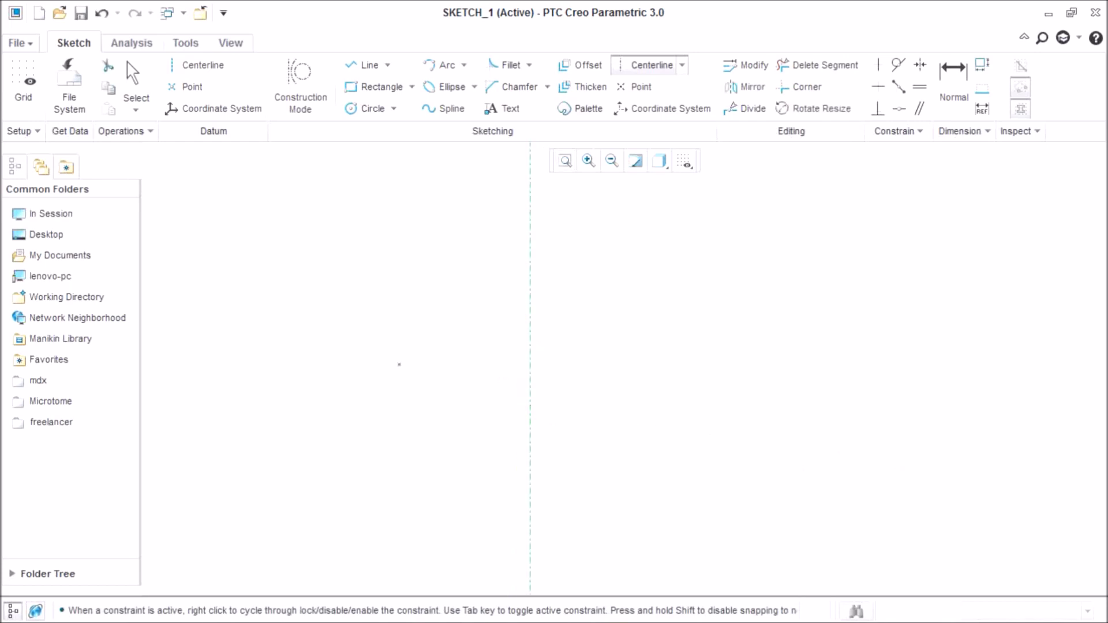
pyautogui.click(368, 359)
pyautogui.middleClick(831, 270)
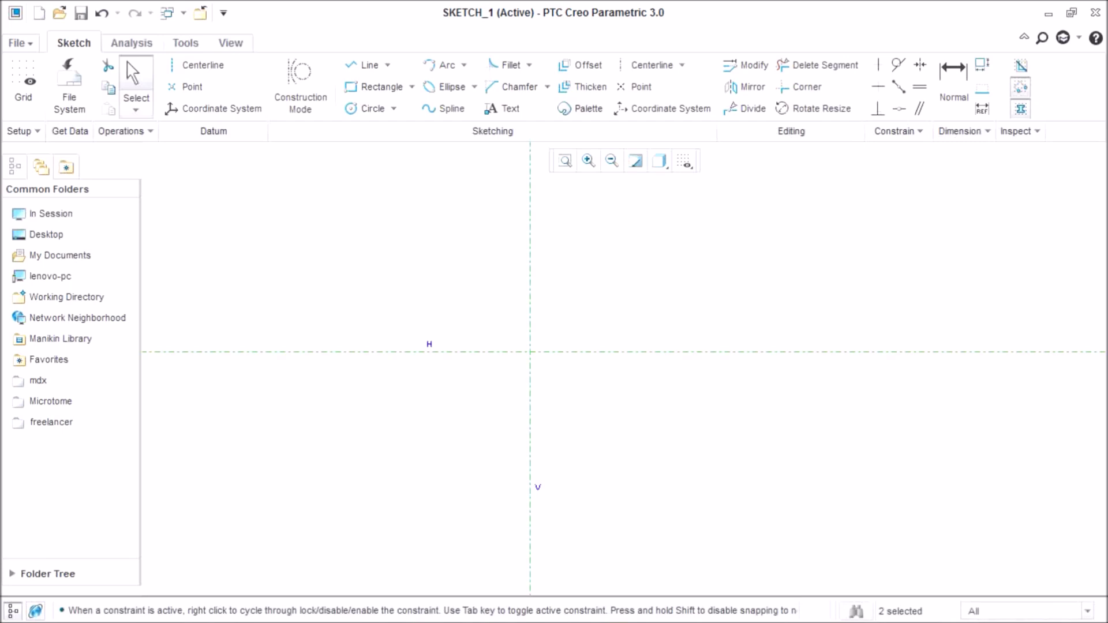
# Step: Delete the vertical and horizontal centerlines from the sketch
pyautogui.press('Escape')
pyautogui.click(808, 351)
pyautogui.press('Delete')
# Step: Draw a sloped construction centerline and a second one parallel to it, about 5 units apart
pyautogui.click(651, 65)
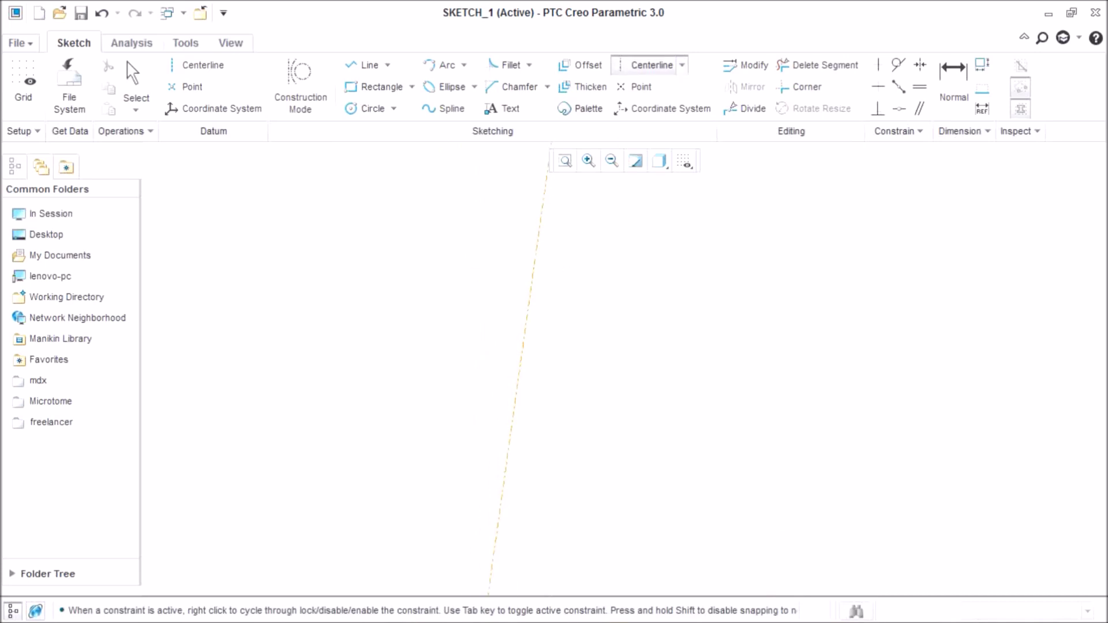
pyautogui.click(595, 450)
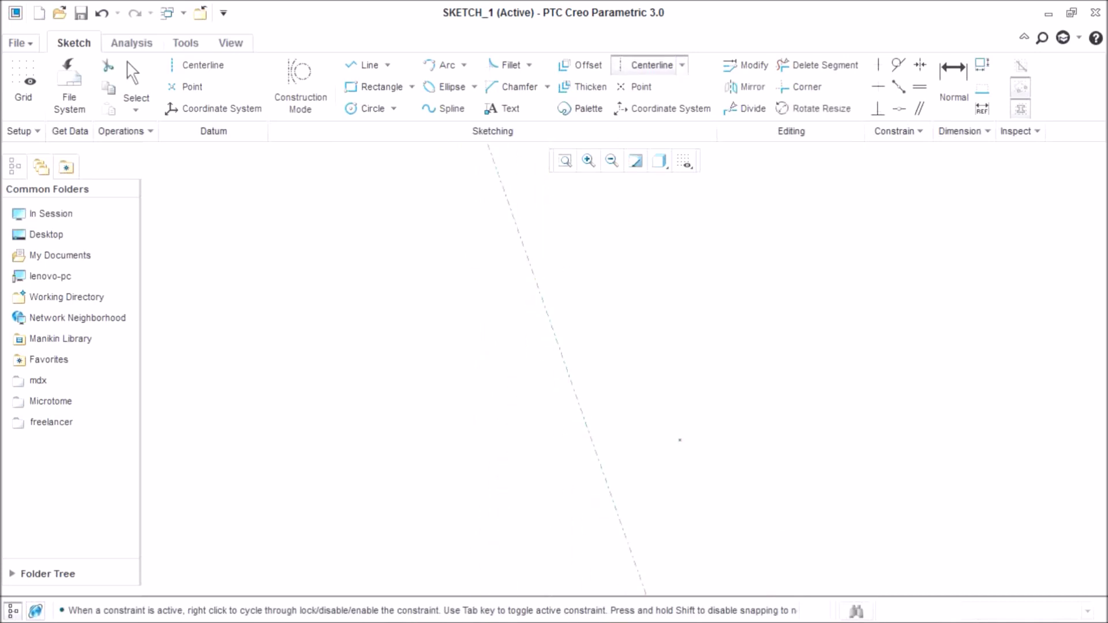
pyautogui.middleClick(482, 173)
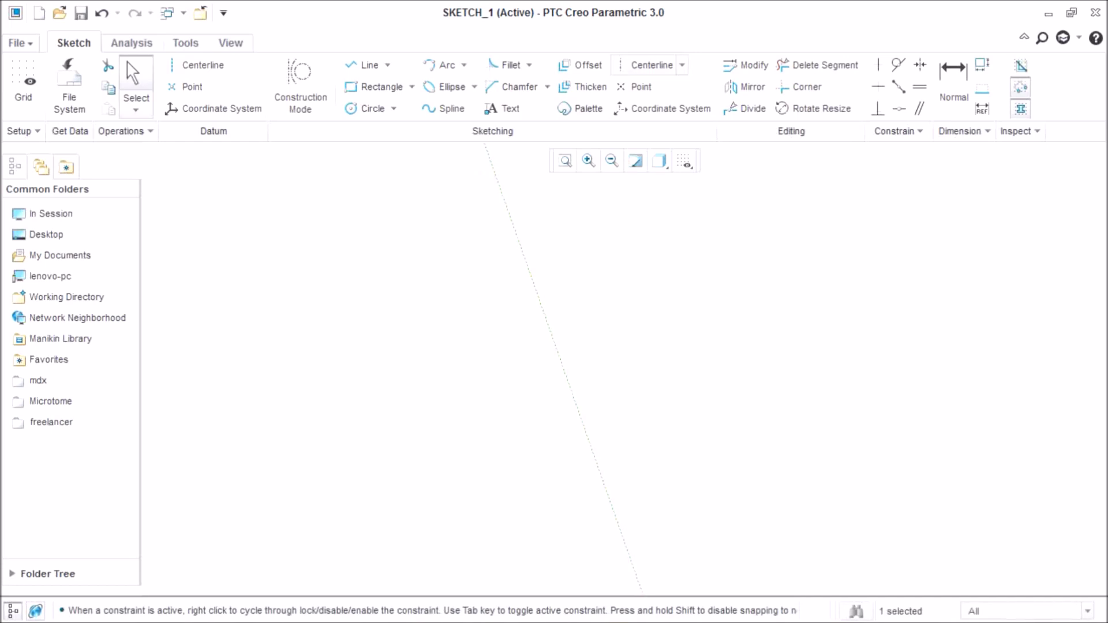
pyautogui.click(651, 65)
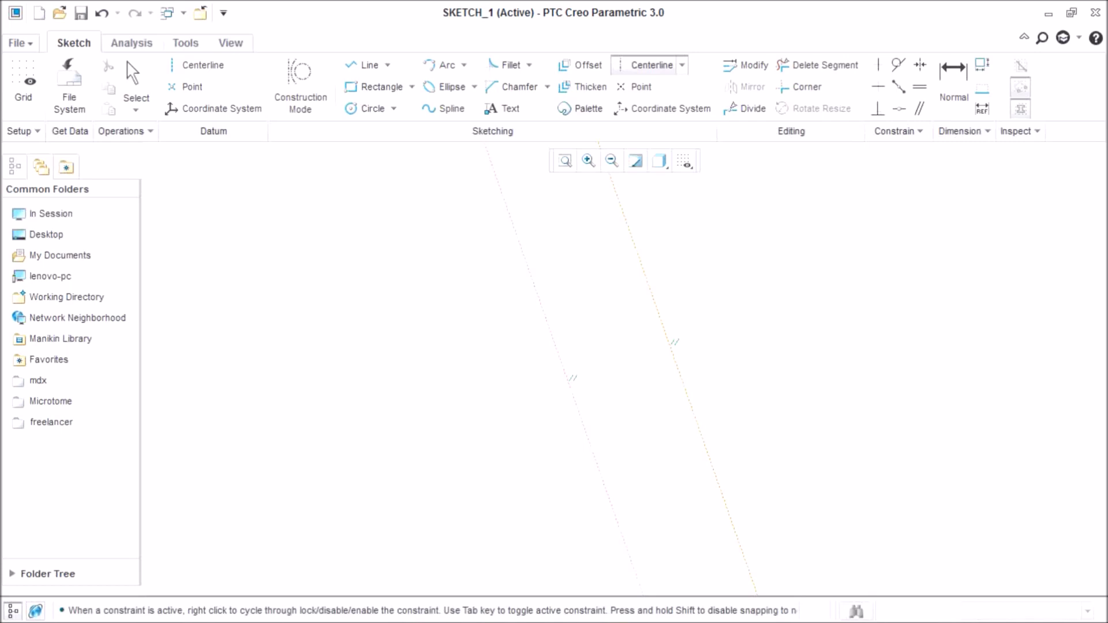
pyautogui.click(671, 346)
pyautogui.middleClick(831, 312)
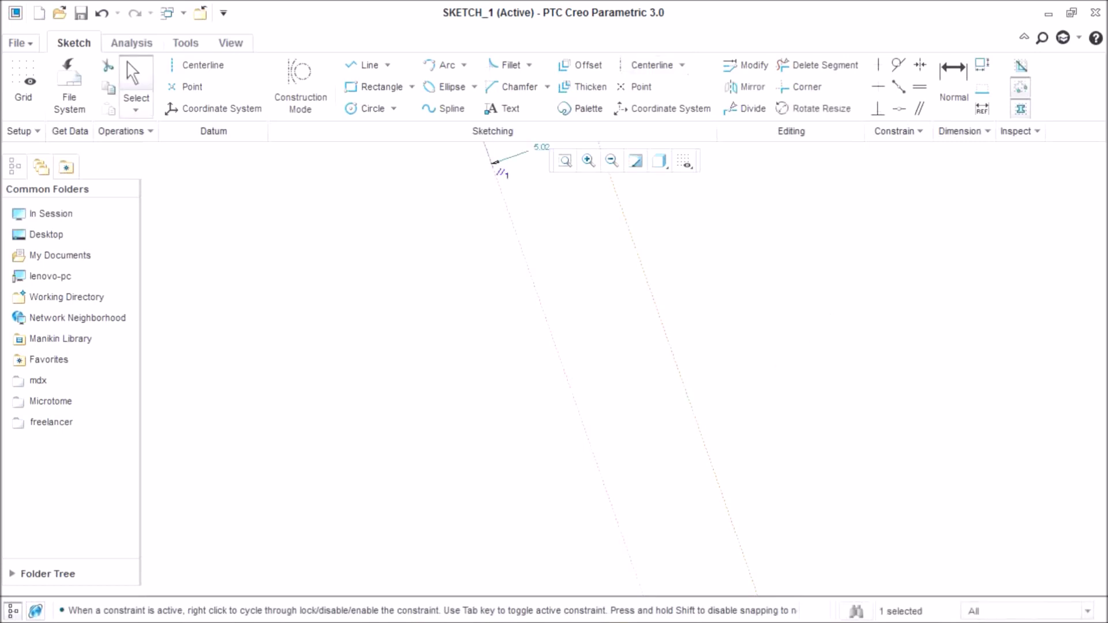
# Step: Move the spacing dimension slightly down between the parallel centerlines, and delete the sloped centerlines
pyautogui.scroll(3, 580, 333)
pyautogui.scroll(-3, 569, 219)
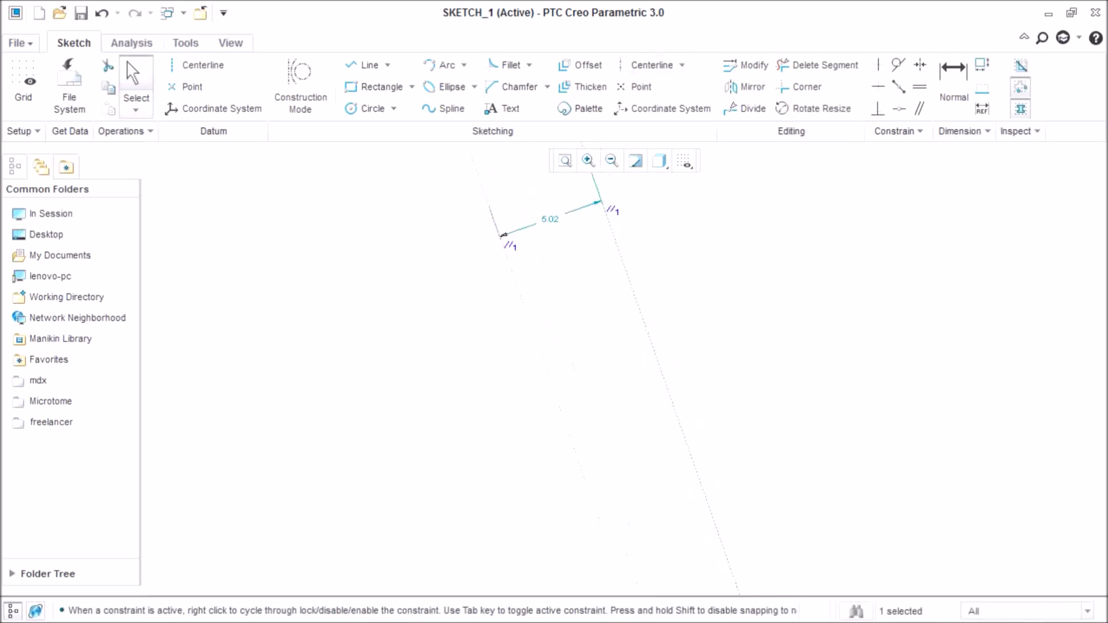
pyautogui.click(550, 219)
pyautogui.moveTo(550, 219); pyautogui.dragTo(550, 244)
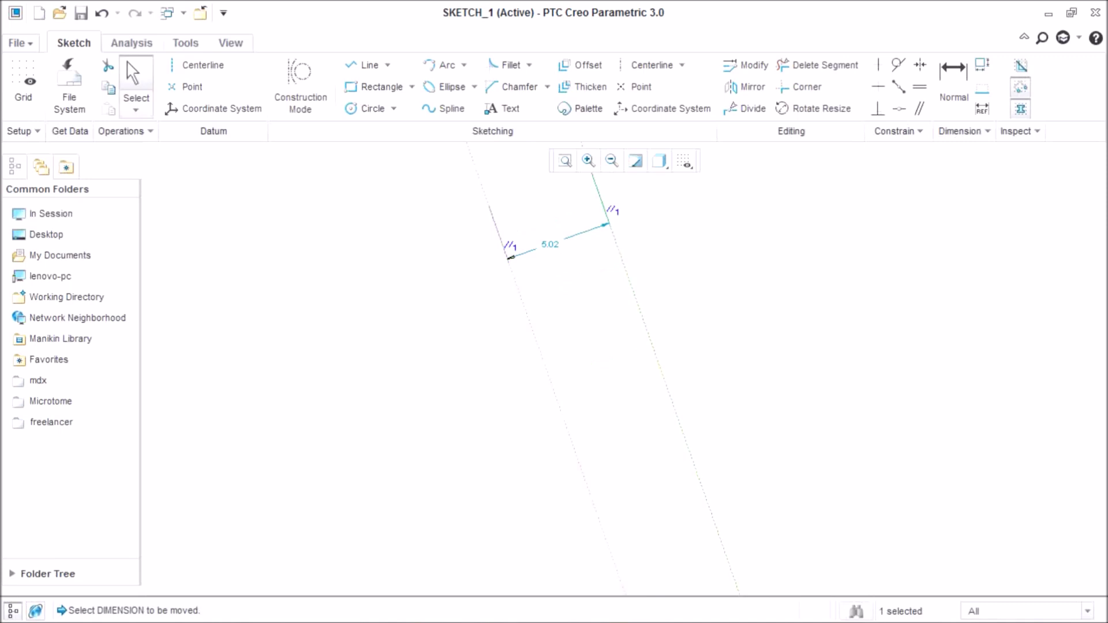
pyautogui.press('Delete')
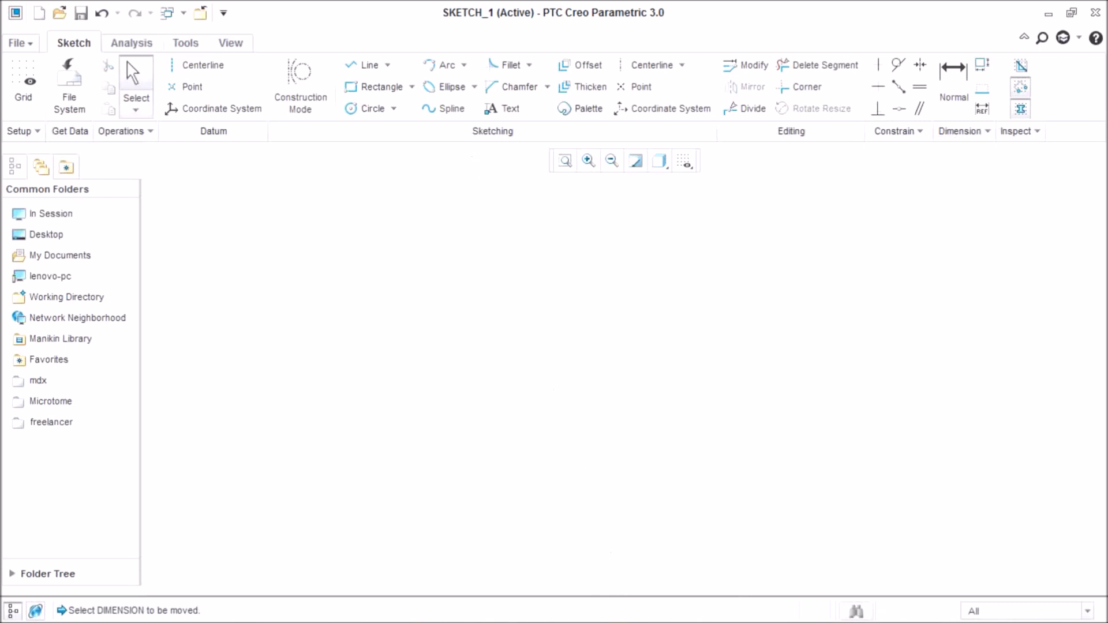
pyautogui.click(651, 66)
pyautogui.click(591, 375)
pyautogui.middleClick(591, 374)
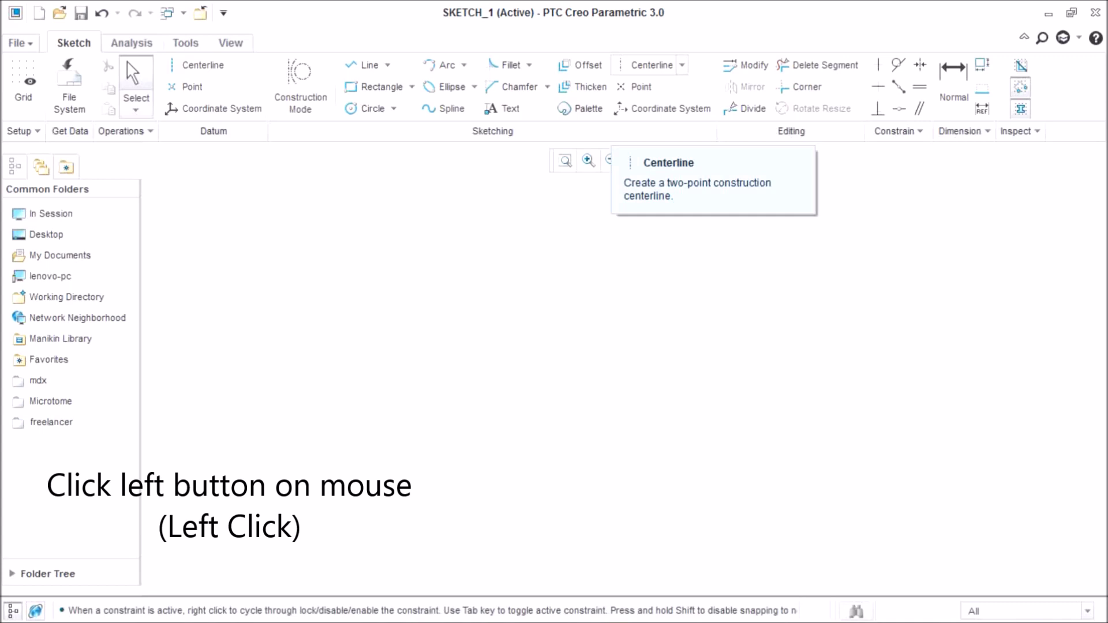
# Step: Draw one vertical and one horizontal construction centerline crossing near the middle of the empty sketch
pyautogui.click(651, 65)
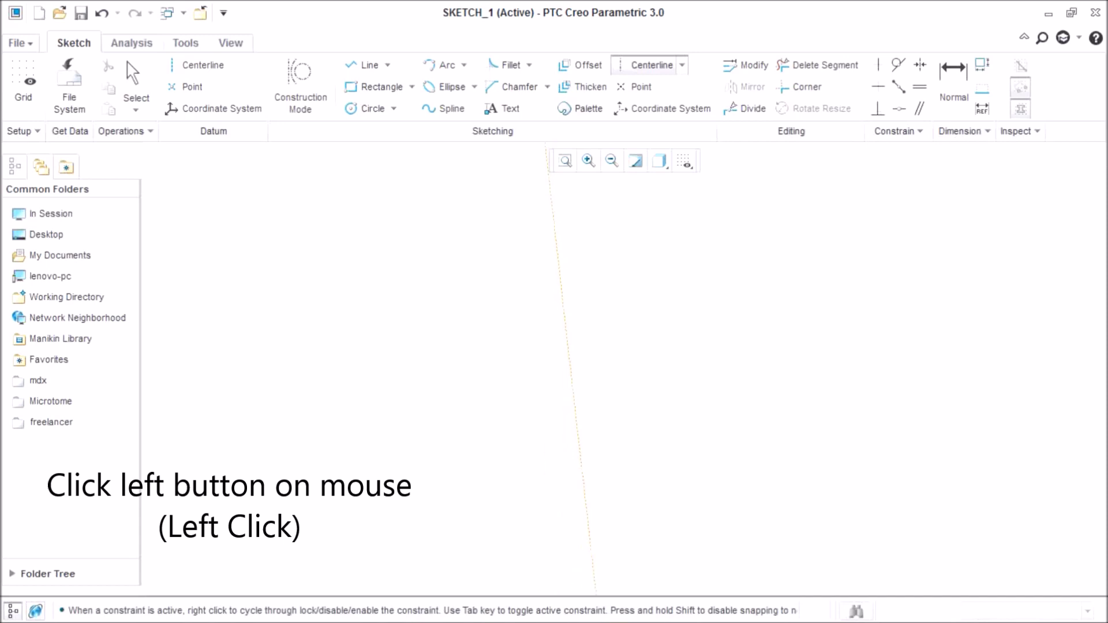
pyautogui.click(559, 362)
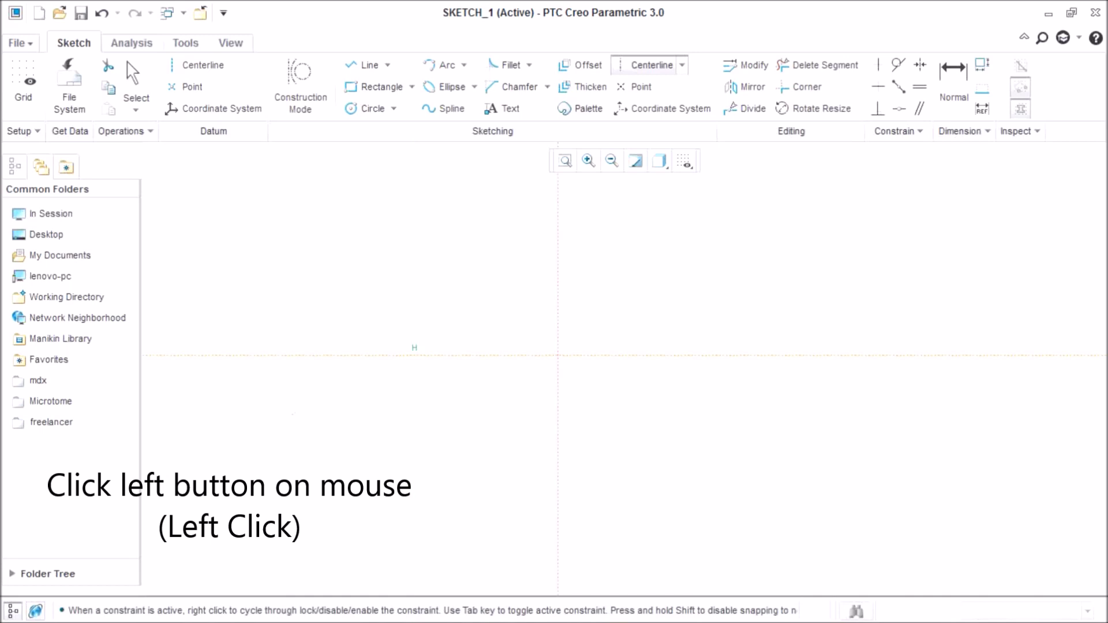
pyautogui.click(558, 355)
pyautogui.middleClick(858, 236)
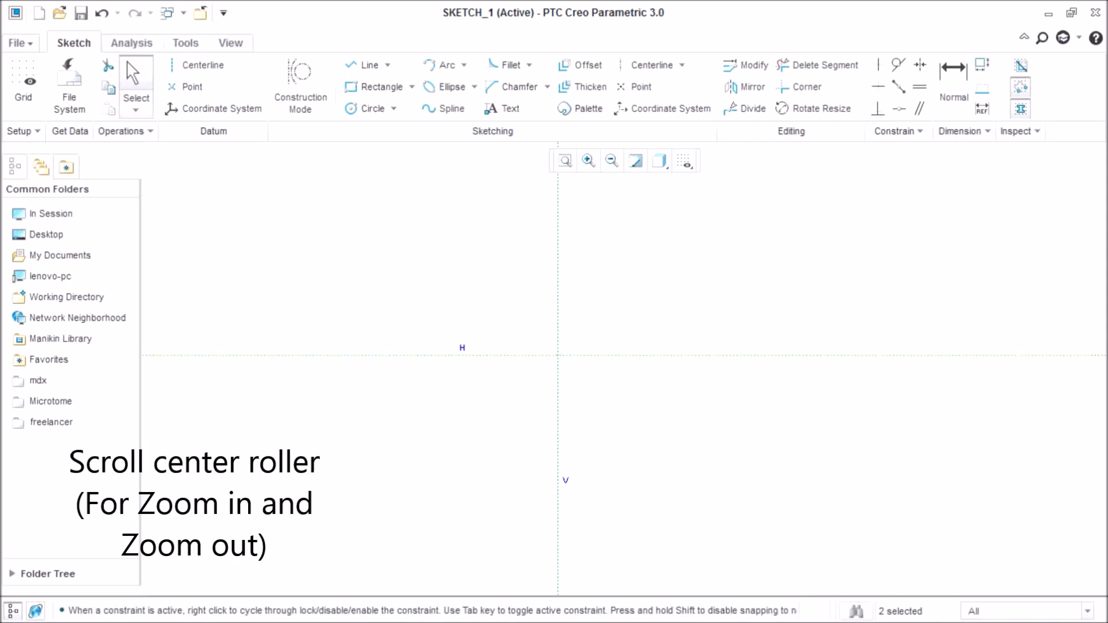
pyautogui.scroll(-6, 557, 366)
pyautogui.scroll(6, 556, 366)
pyautogui.scroll(-6, 556, 366)
pyautogui.scroll(2, 556, 366)
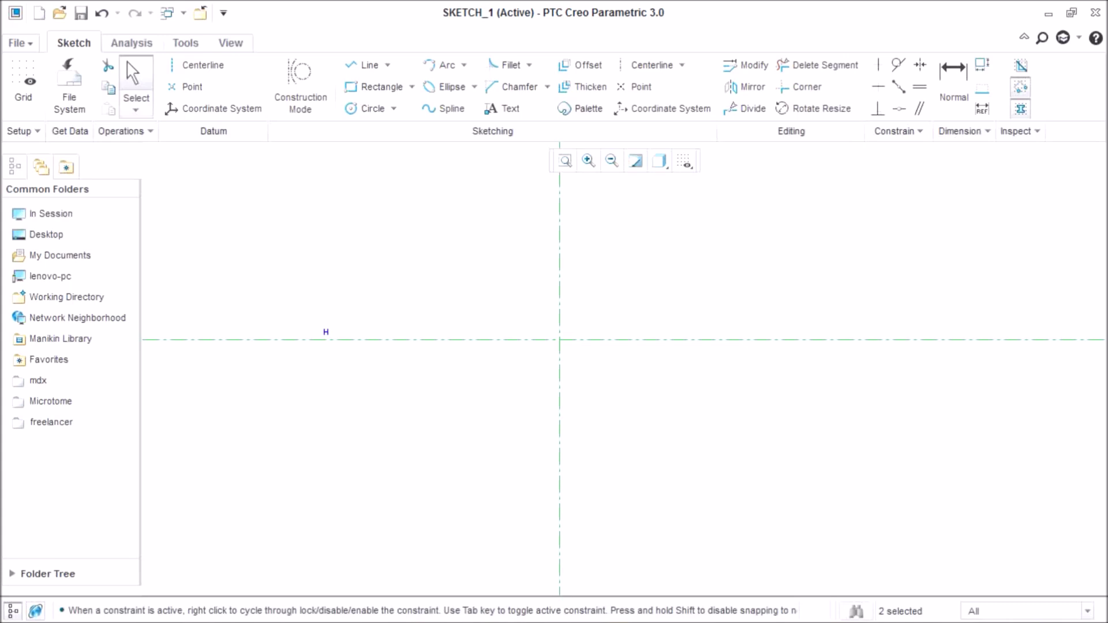
pyautogui.scroll(3, 559, 353)
pyautogui.scroll(-1, 559, 353)
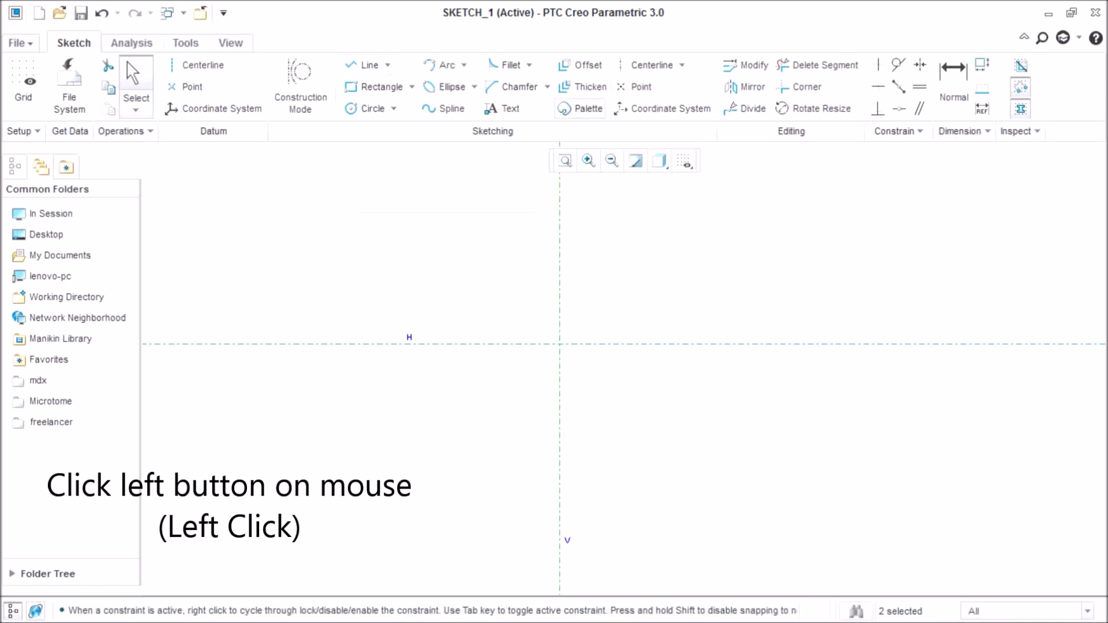
pyautogui.click(368, 65)
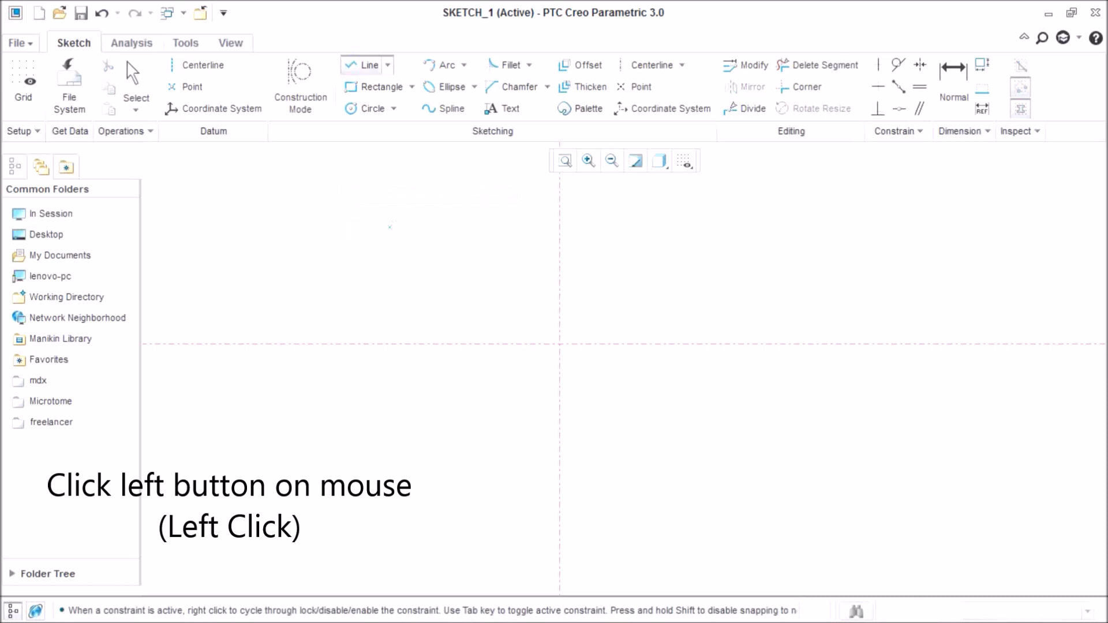
pyautogui.middleClick(374, 235)
pyautogui.click(651, 65)
pyautogui.middleClick(354, 265)
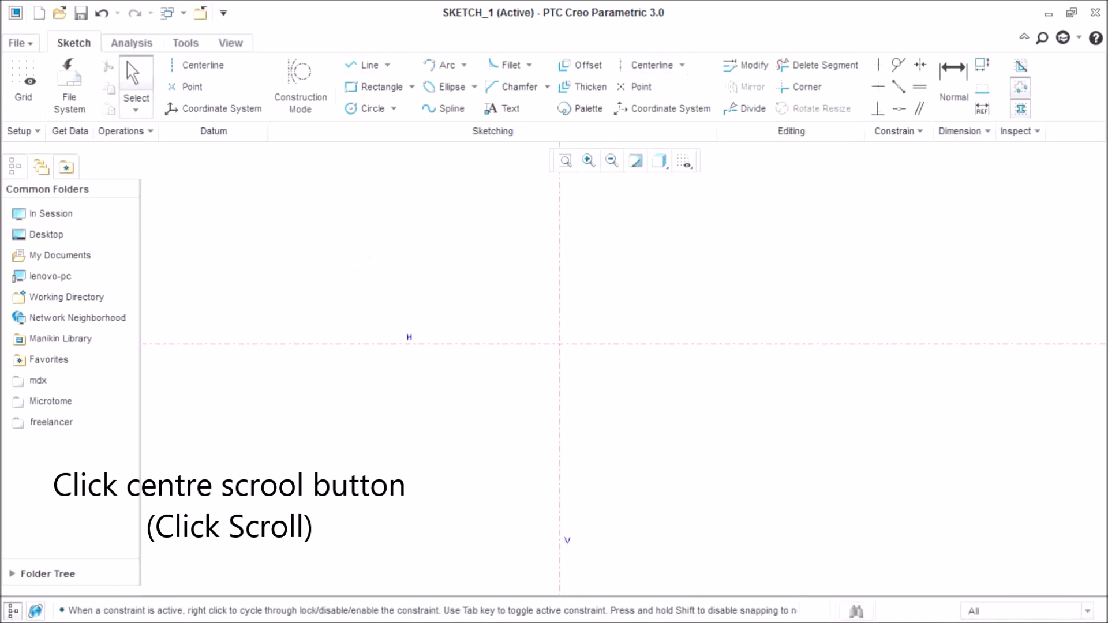
pyautogui.press('l')
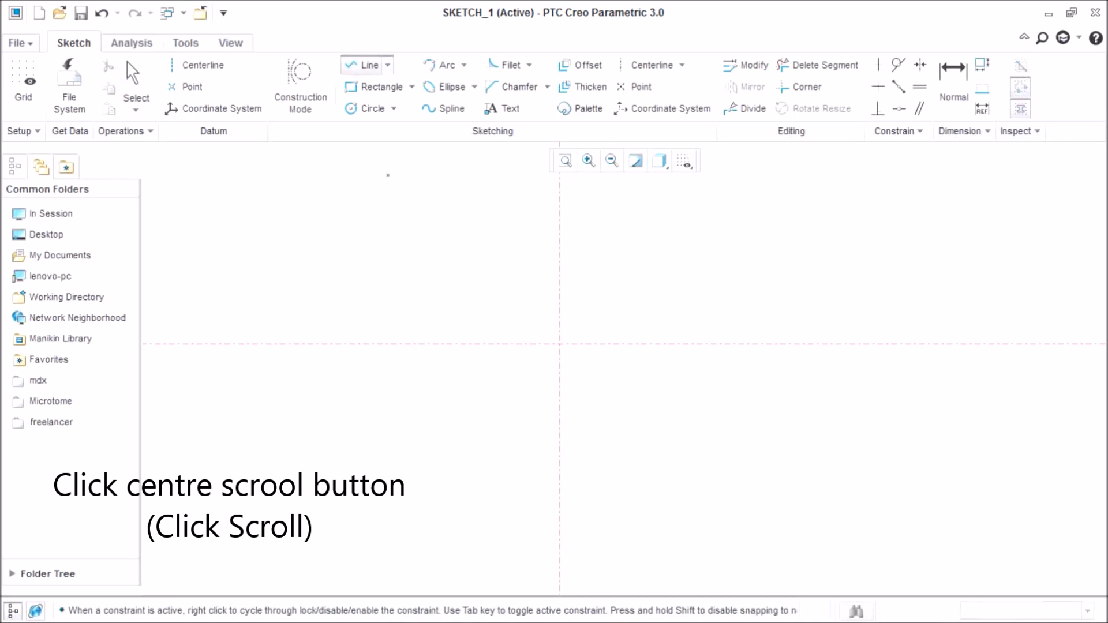
pyautogui.middleClick(378, 224)
# Step: Draw a connected chain of a horizontal line about 4.4 long, a vertical line about 3.1 long, and a sloped line crossing back over the horizontal
pyautogui.scroll(4, 554, 487)
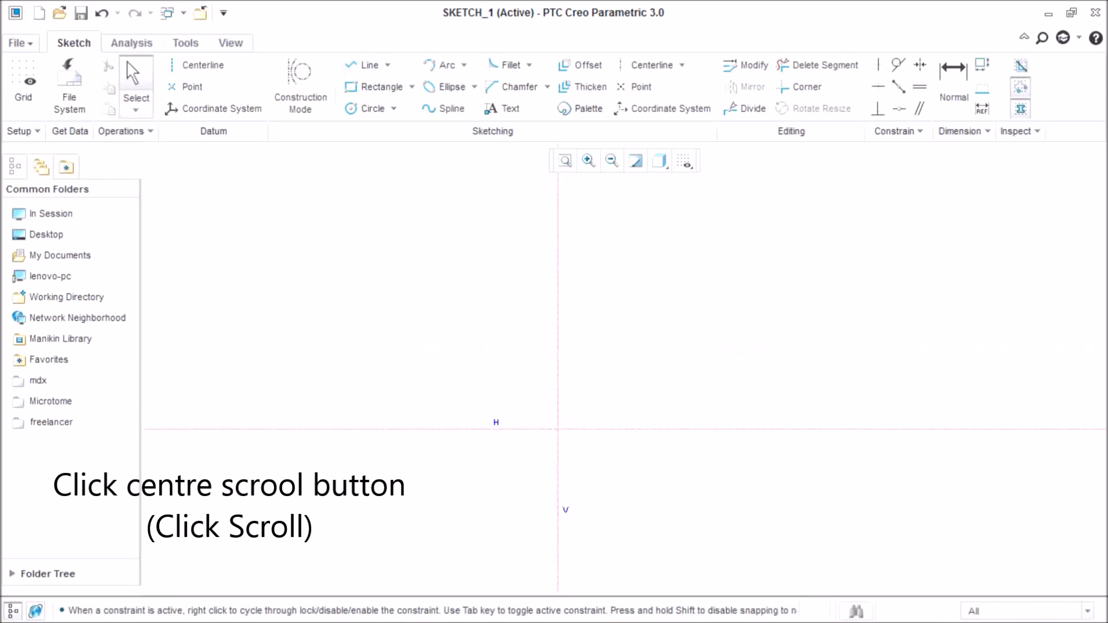
pyautogui.scroll(-5, 520, 408)
pyautogui.press('l')
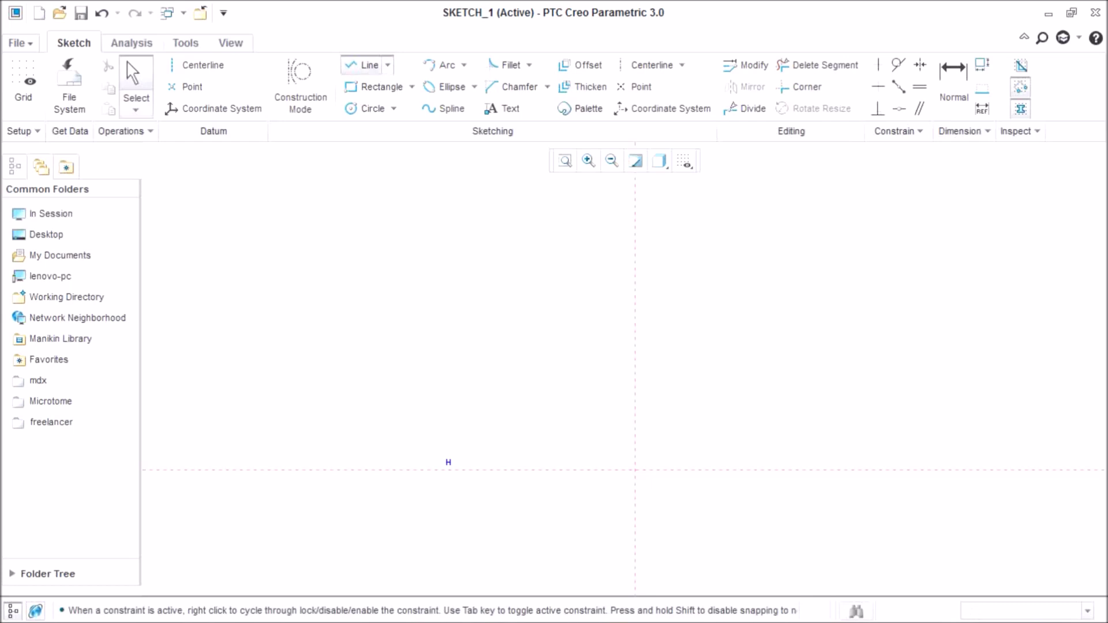
pyautogui.click(336, 208)
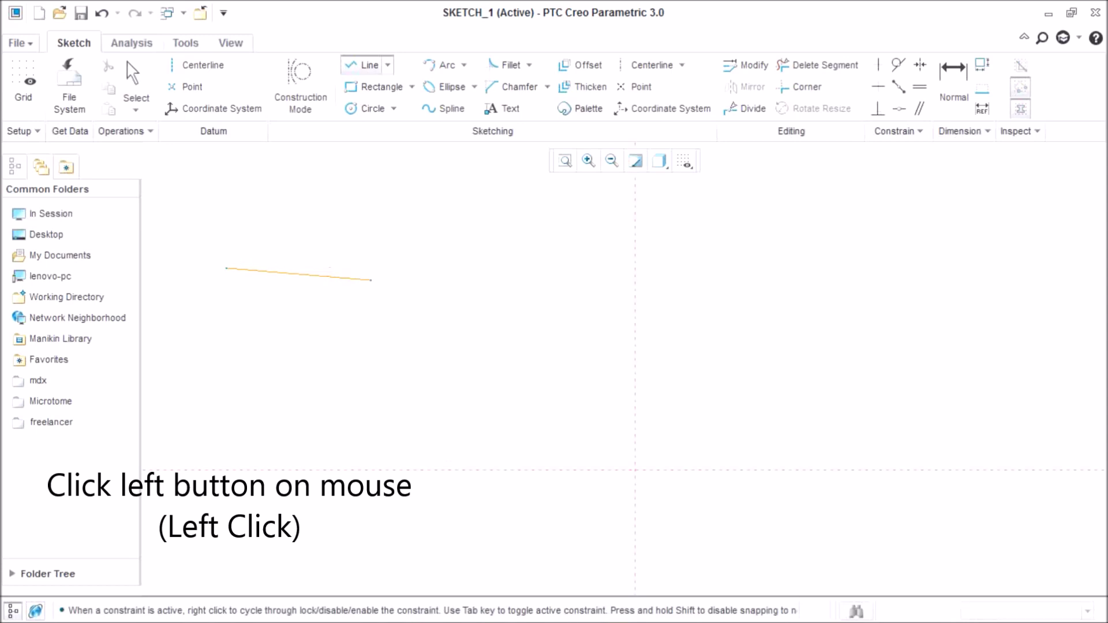
pyautogui.click(412, 268)
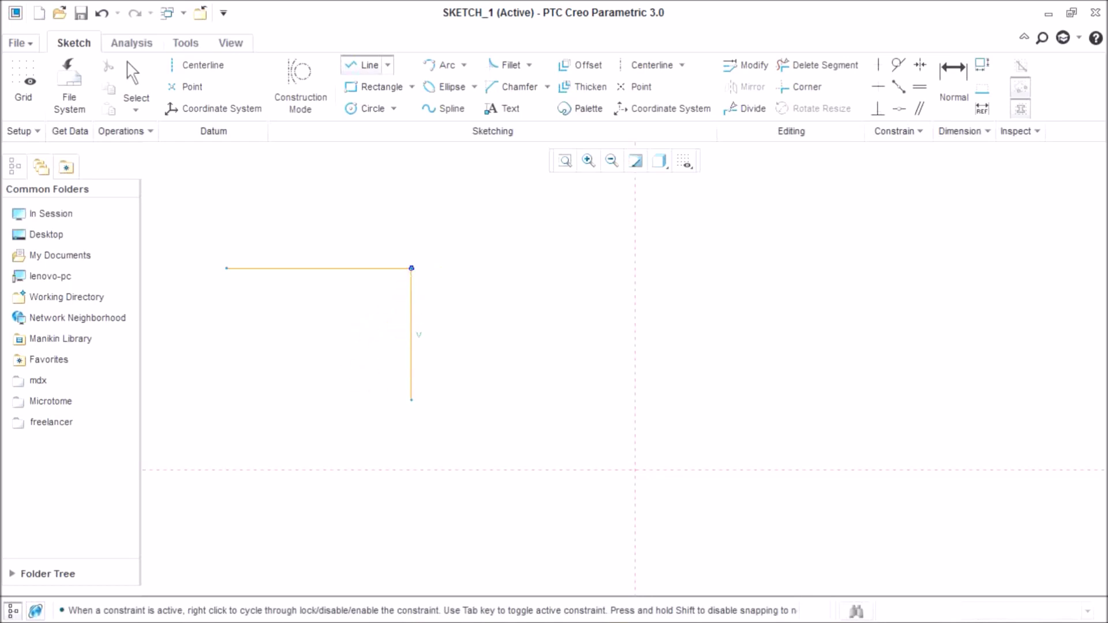
pyautogui.click(411, 400)
pyautogui.click(268, 228)
pyautogui.middleClick(415, 200)
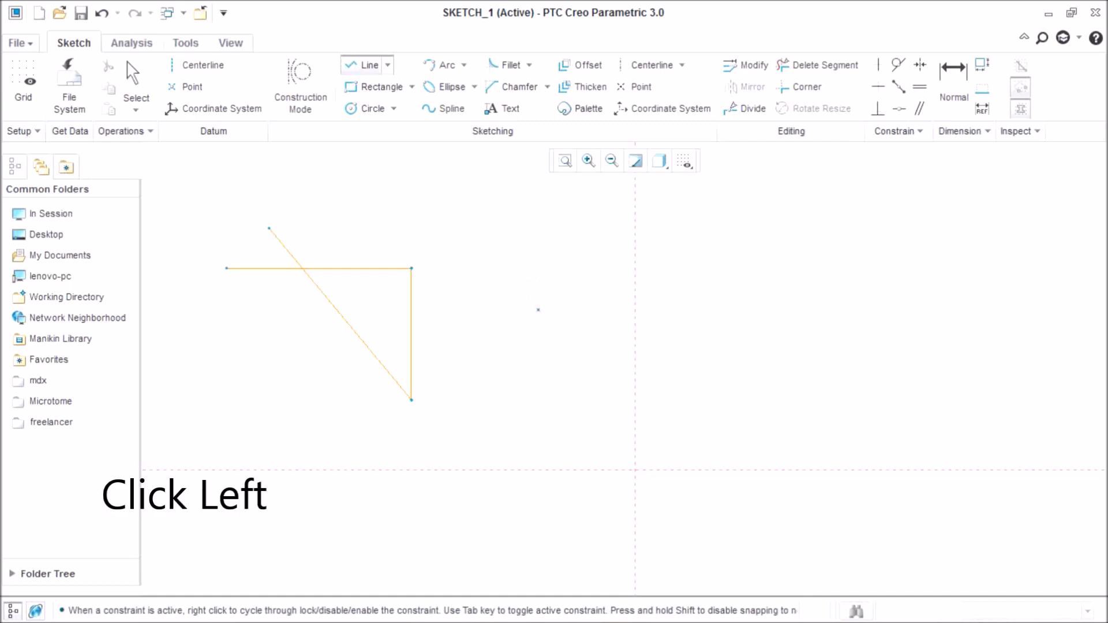
# Step: Draw two separate sloped lines, one crossing the vertical centerline and a steep one about 5 units to its right
pyautogui.click(540, 309)
pyautogui.click(727, 374)
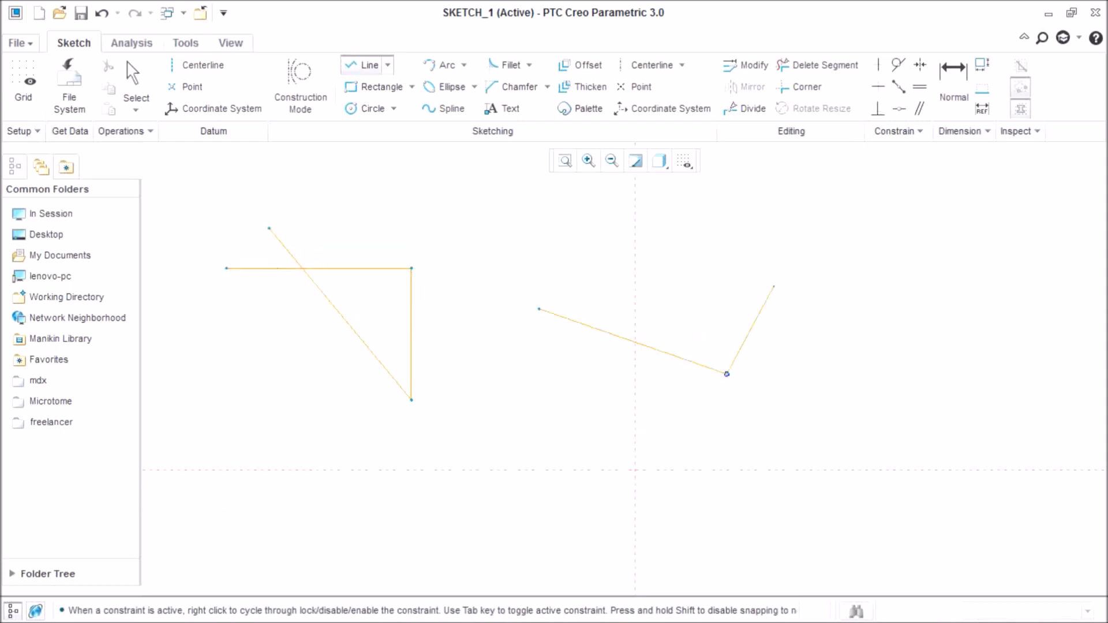
pyautogui.middleClick(774, 287)
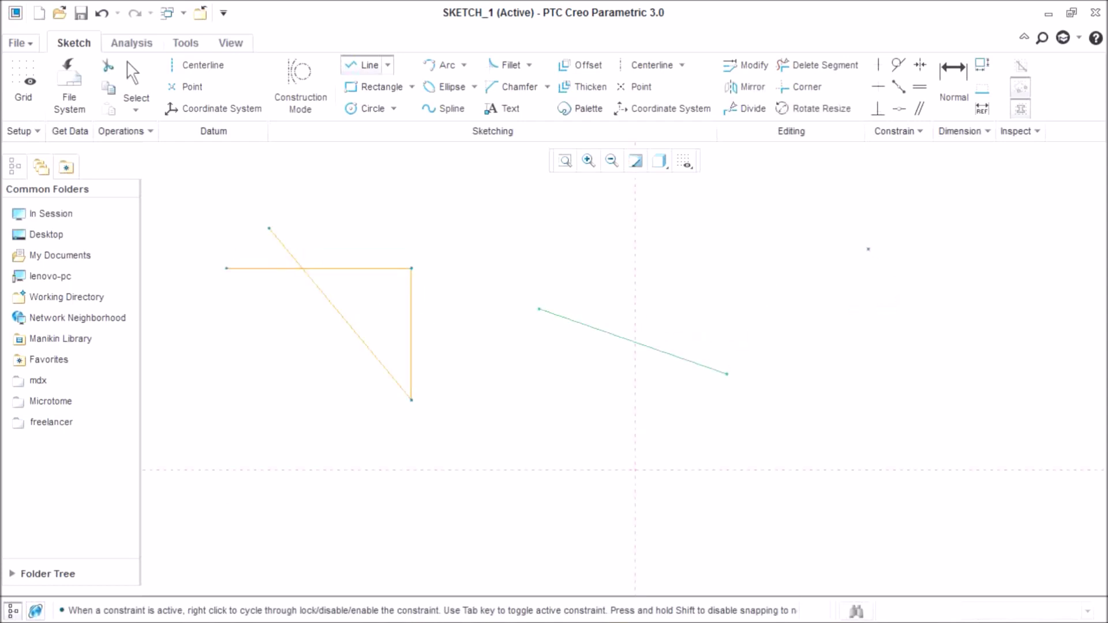
pyautogui.click(868, 202)
pyautogui.click(831, 429)
pyautogui.middleClick(934, 386)
pyautogui.click(370, 65)
pyautogui.middleClick(394, 223)
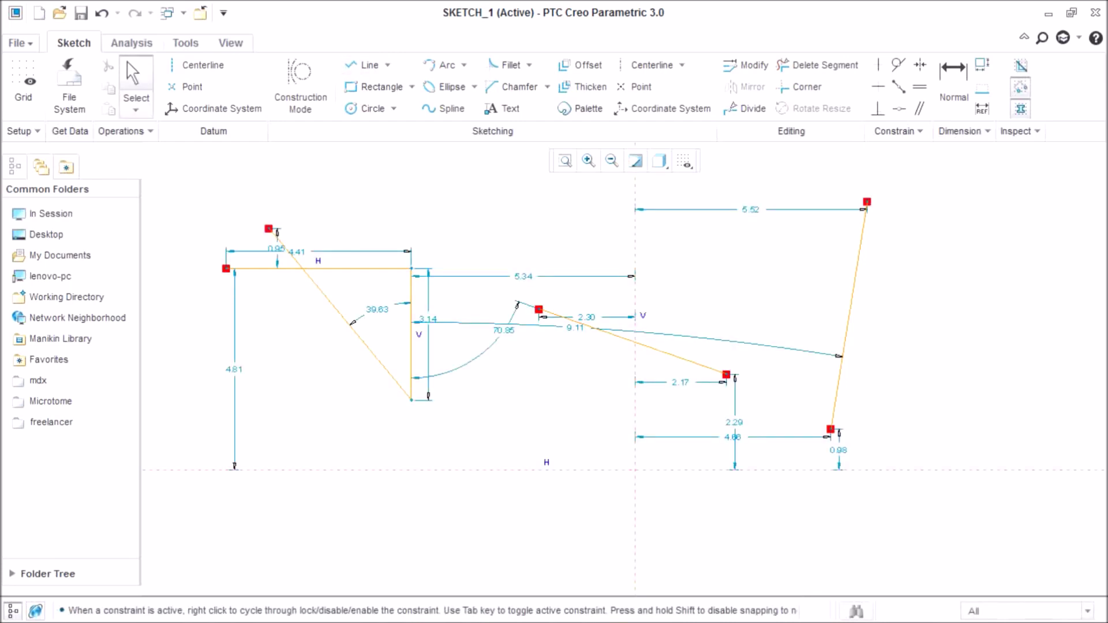
# Step: Delete all the sketched lines and redraw the horizontal construction centerline across the vertical one
pyautogui.click(851, 300)
pyautogui.press('Delete')
pyautogui.moveTo(837, 223)
pyautogui.mouseDown()
pyautogui.moveTo(742, 284)
pyautogui.moveTo(142, 469)
pyautogui.mouseUp()
pyautogui.press('Delete')
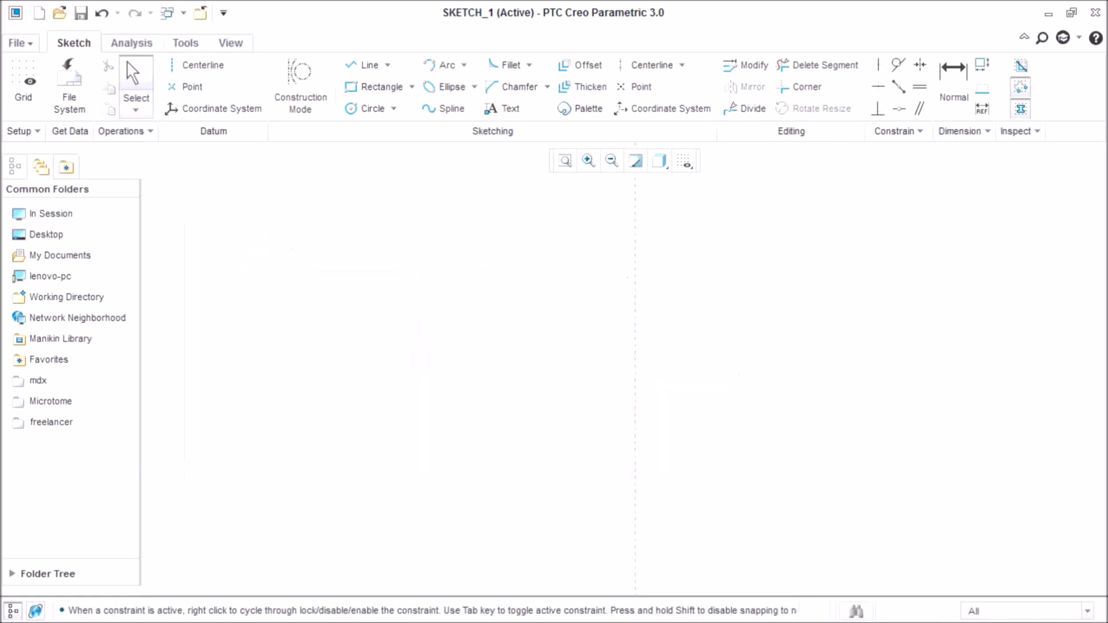
pyautogui.click(651, 66)
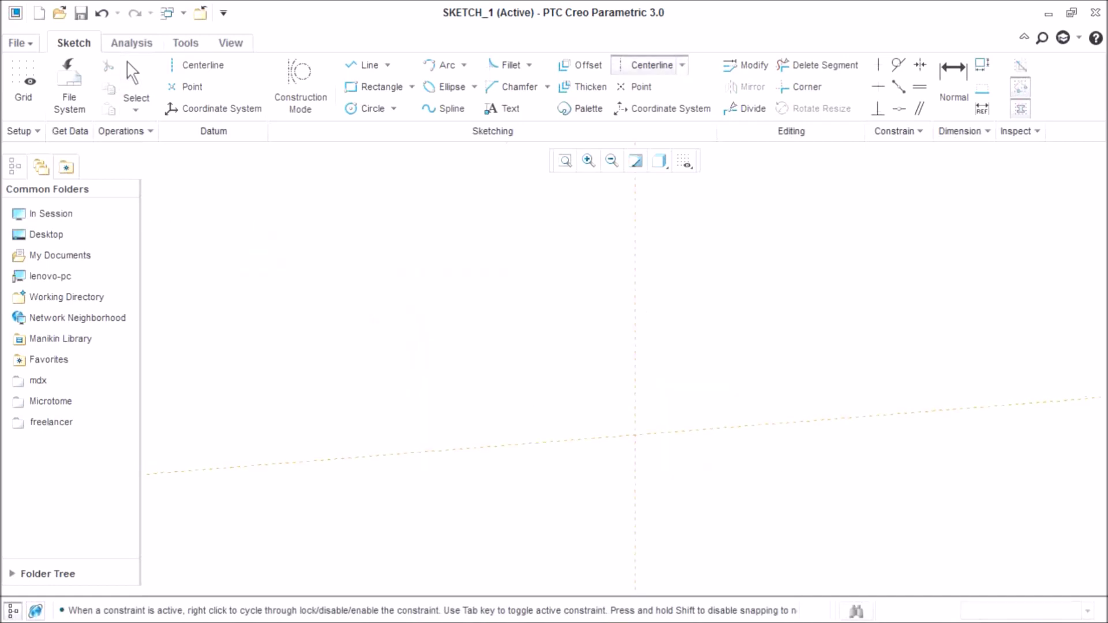
pyautogui.hotkey('ctrl', 'z')
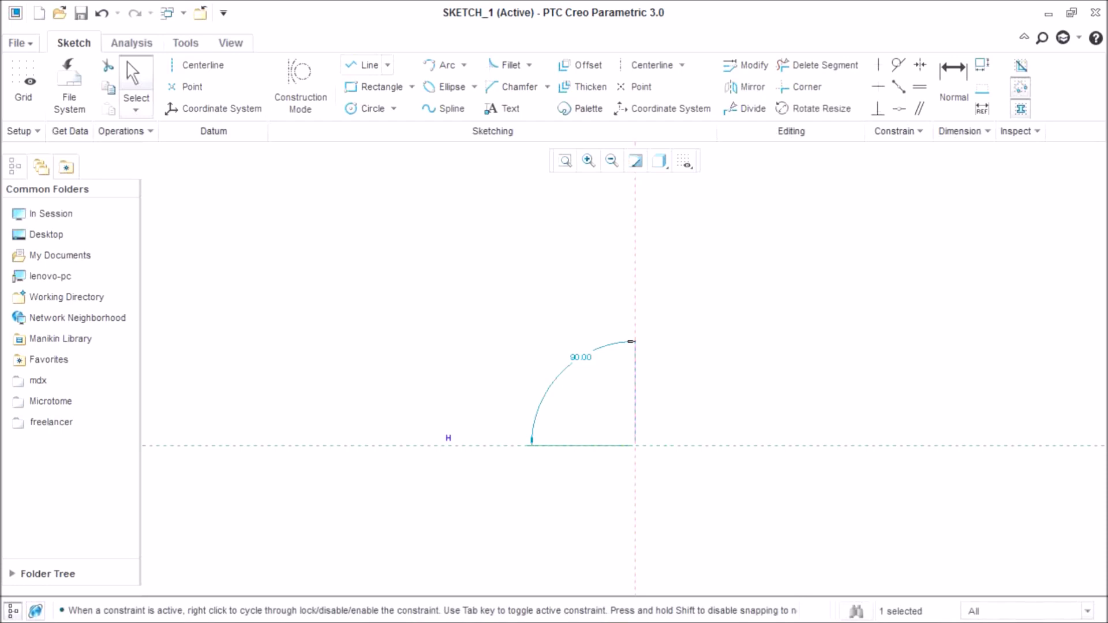
# Step: Draw one steep sloped line left of the vertical centerline, and delete it
pyautogui.click(362, 65)
pyautogui.click(352, 203)
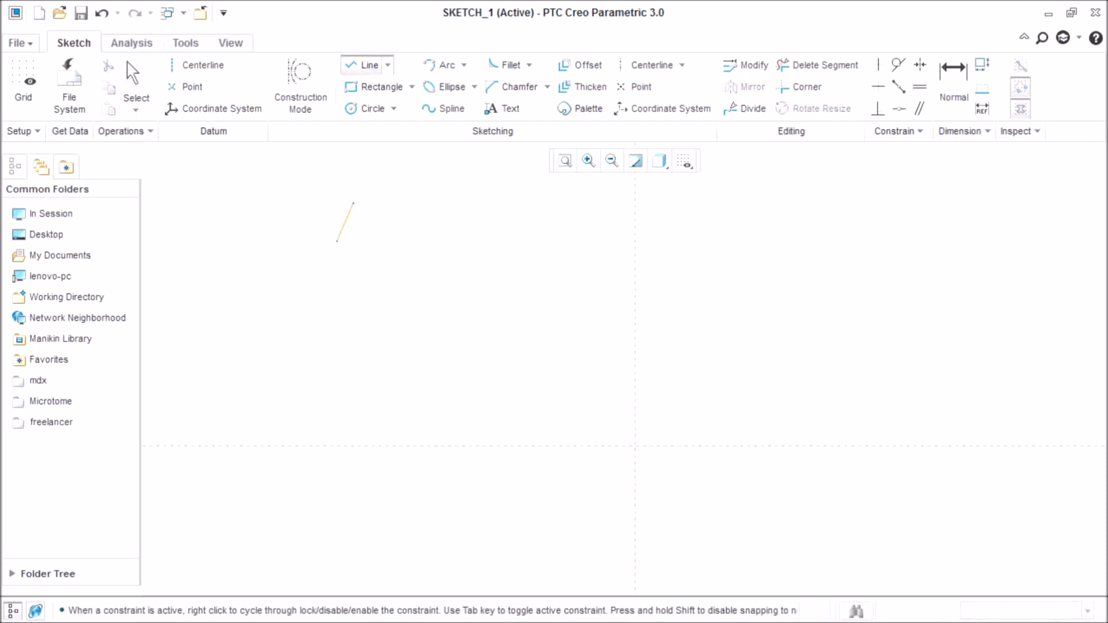
pyautogui.click(286, 322)
pyautogui.middleClick(444, 292)
pyautogui.middleClick(444, 292)
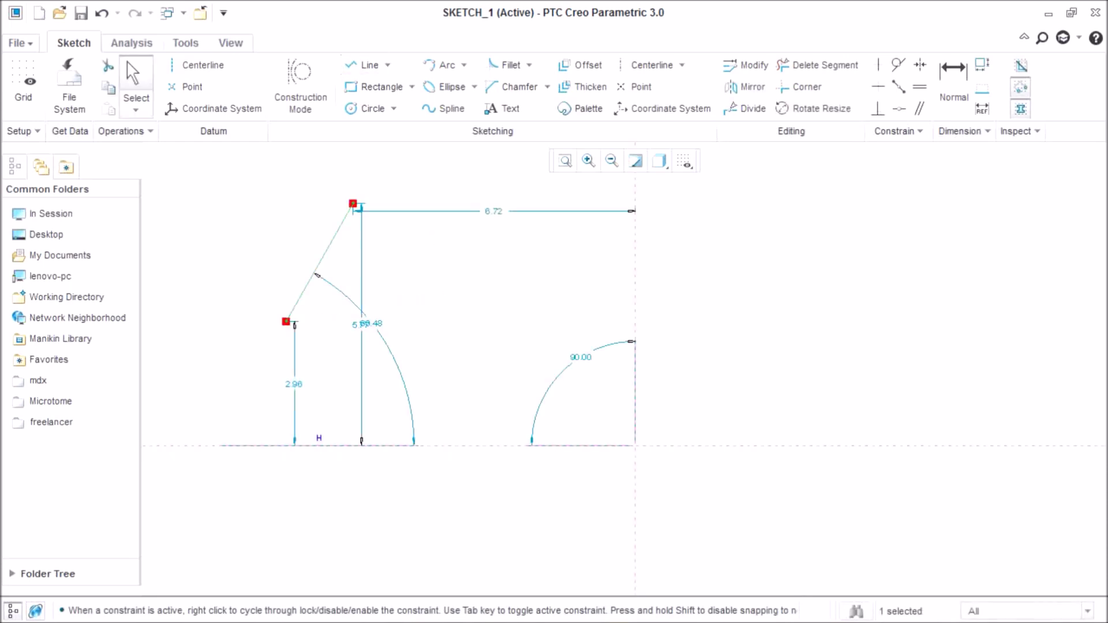
pyautogui.press('Delete')
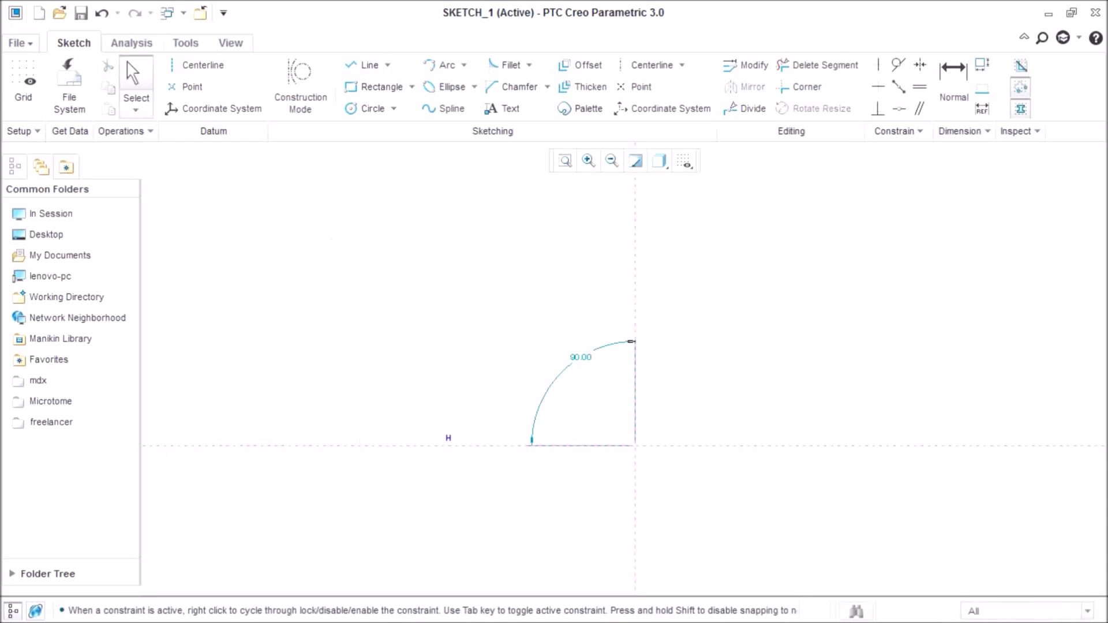
# Step: Replace both centerlines with a new vertical and a new horizontal construction centerline crossing near the middle of the sketch
pyautogui.click(635, 277)
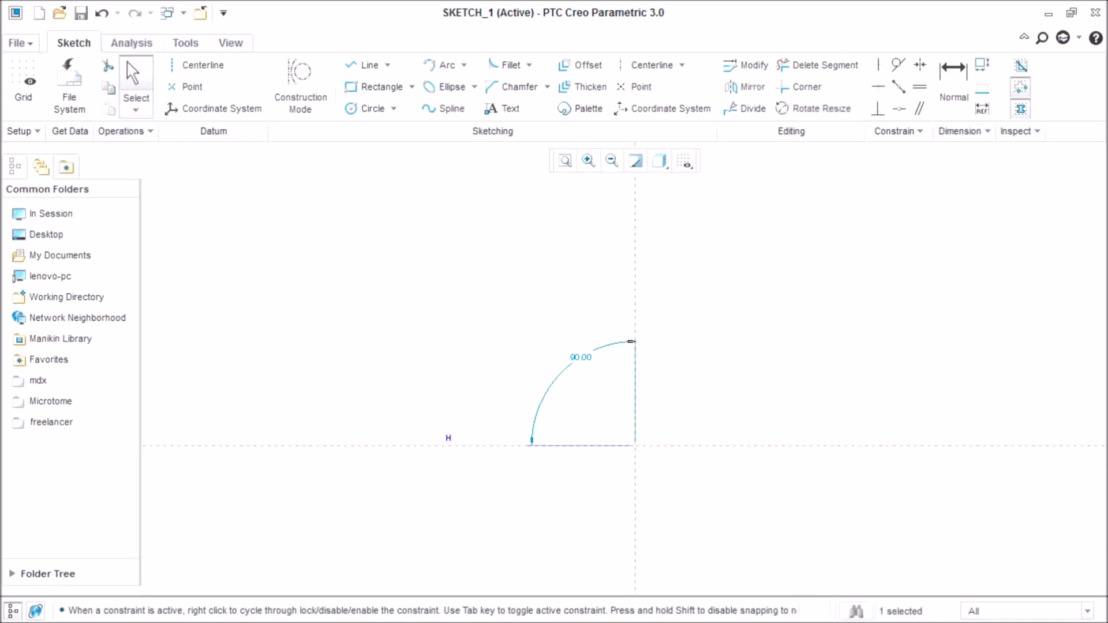
pyautogui.press('Delete')
pyautogui.press('Delete')
pyautogui.click(650, 65)
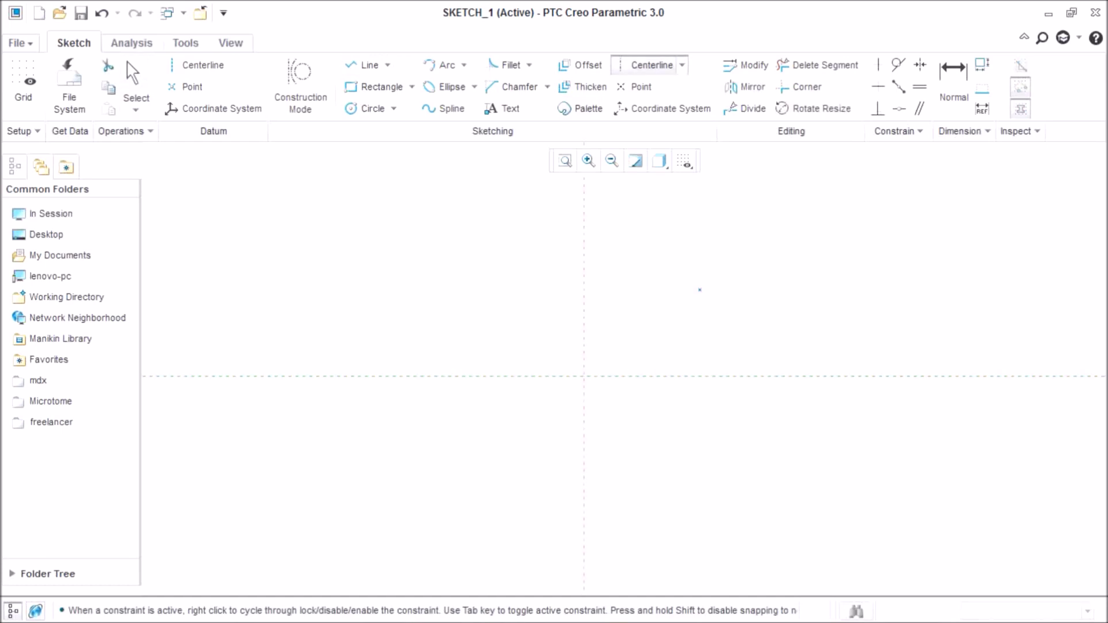
pyautogui.press('Escape')
# Step: Draw two separate lines above the horizontal centerline, one on the left sloping about 20° and one on the right at about 123°
pyautogui.press('l')
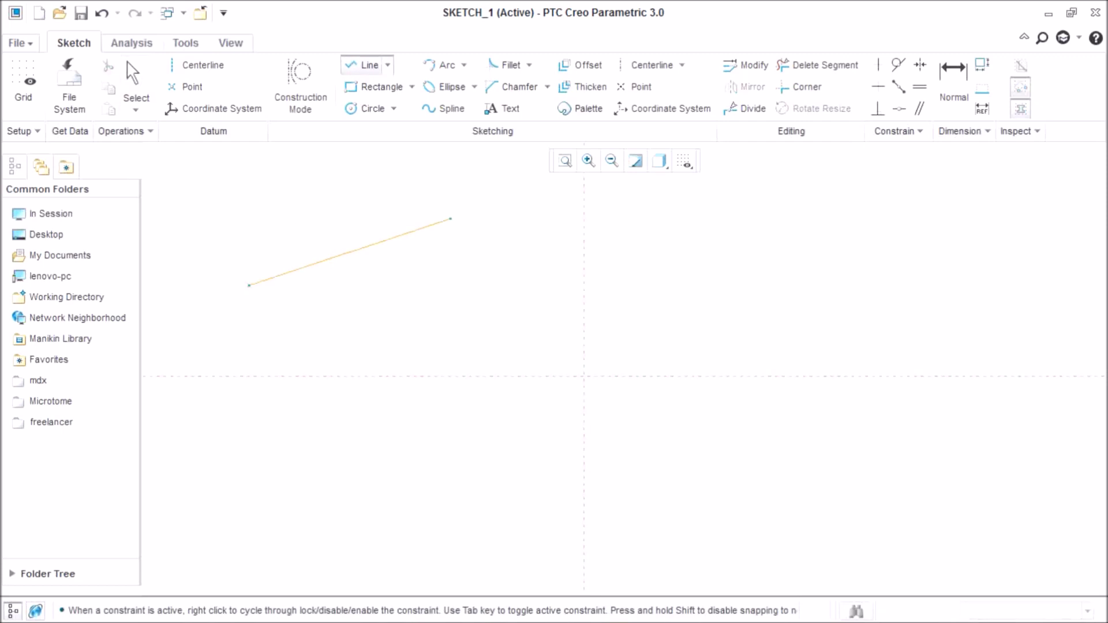
pyautogui.middleClick(517, 211)
pyautogui.click(762, 209)
pyautogui.click(836, 325)
pyautogui.middleClick(920, 213)
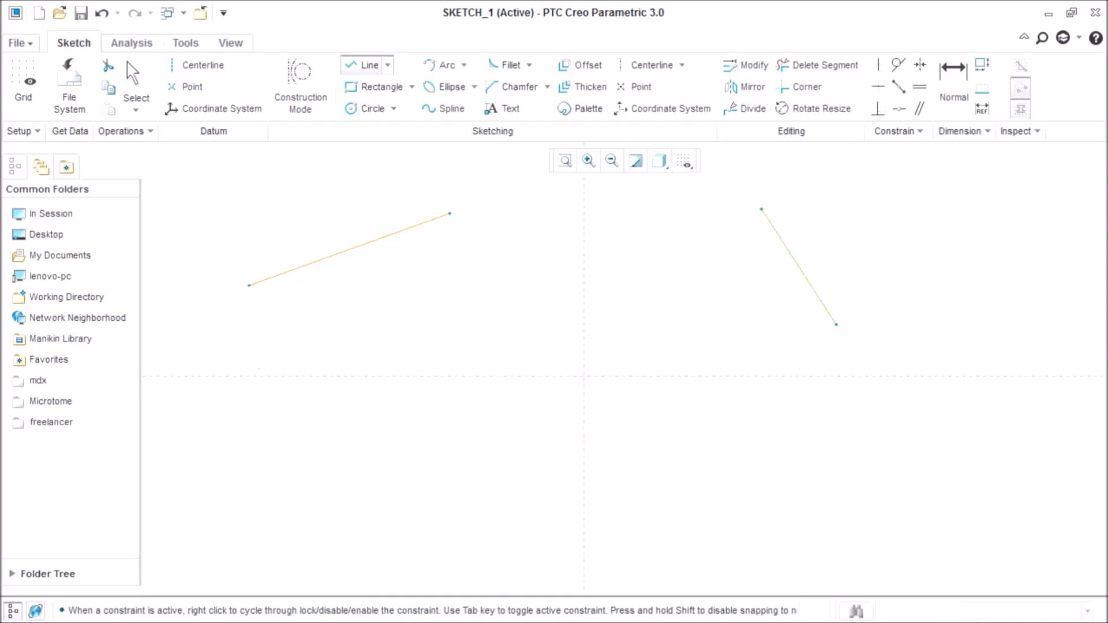
pyautogui.press('Escape')
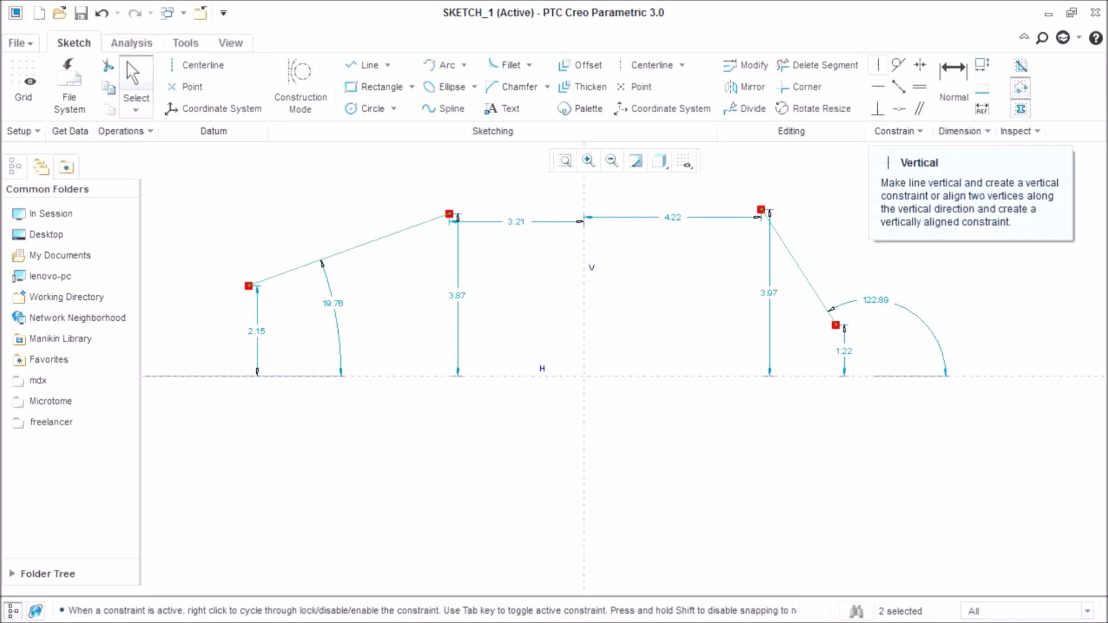
# Step: Apply a Vertical constraint to the sloped line left of the vertical centerline
pyautogui.click(878, 65)
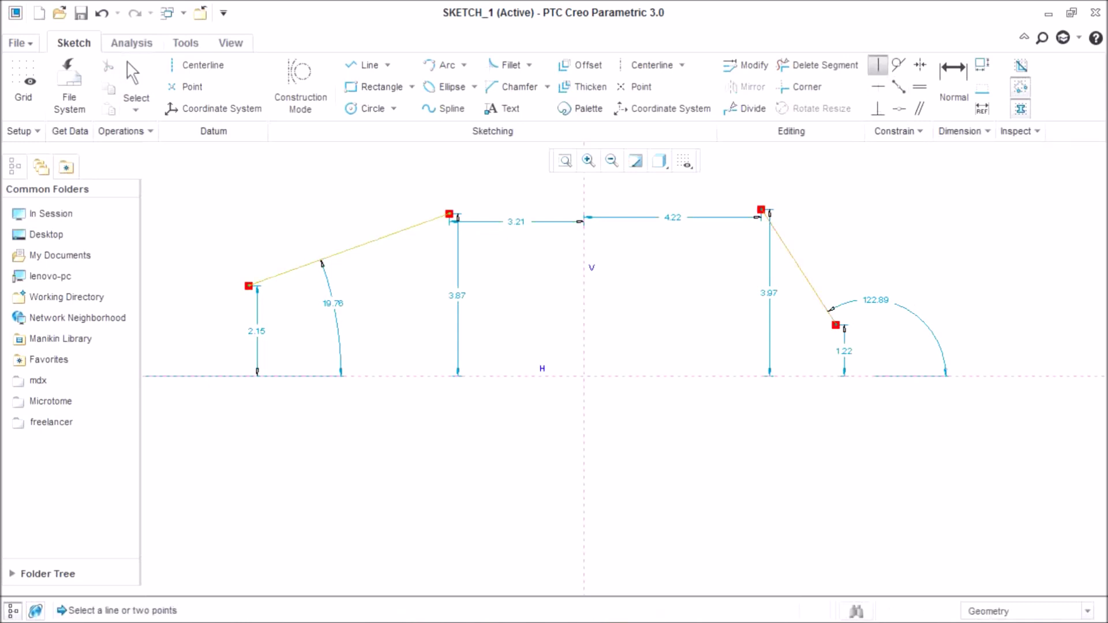
pyautogui.click(346, 251)
pyautogui.scroll(5, 238, 267)
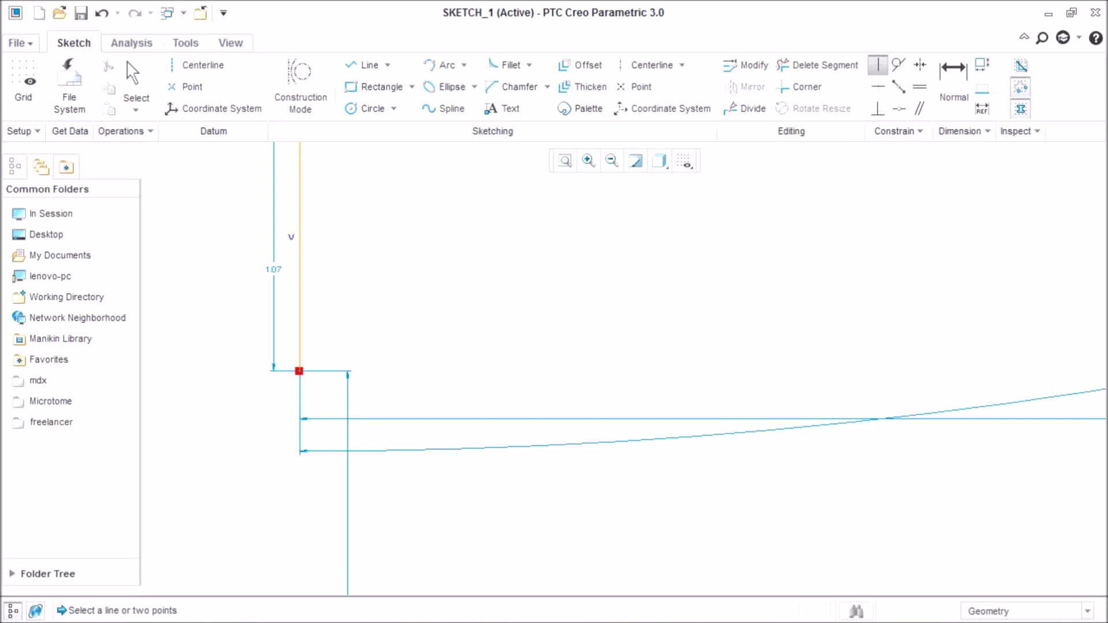
# Step: Apply a Horizontal constraint to the sloped line right of the vertical centerline
pyautogui.scroll(-9, 257, 287)
pyautogui.scroll(5, 689, 276)
pyautogui.scroll(-3, 544, 371)
pyautogui.scroll(3, 669, 353)
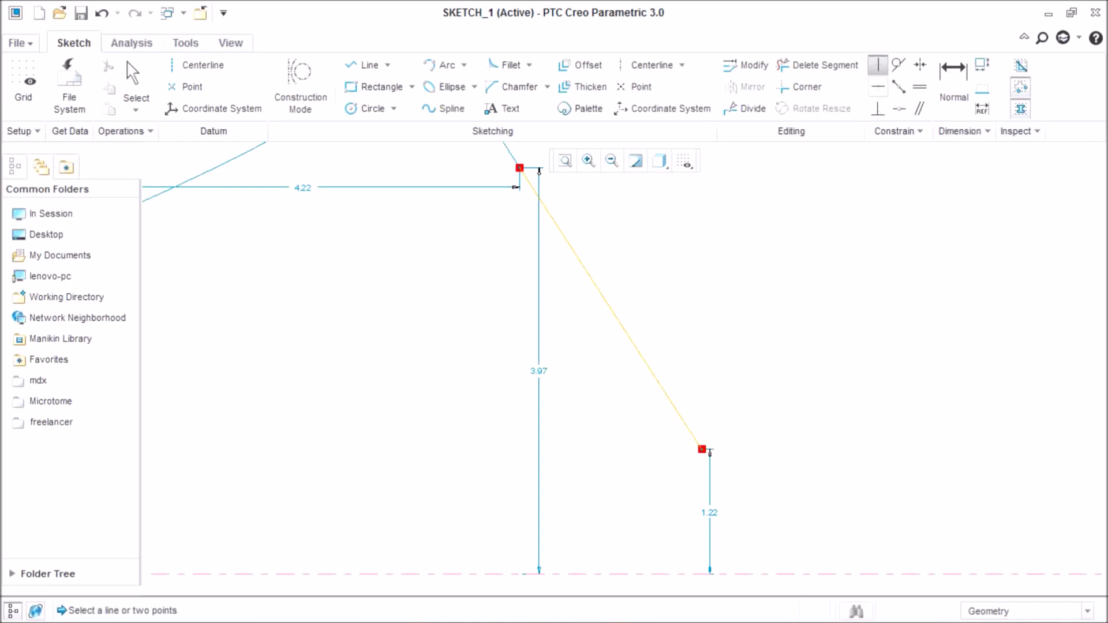
pyautogui.click(878, 86)
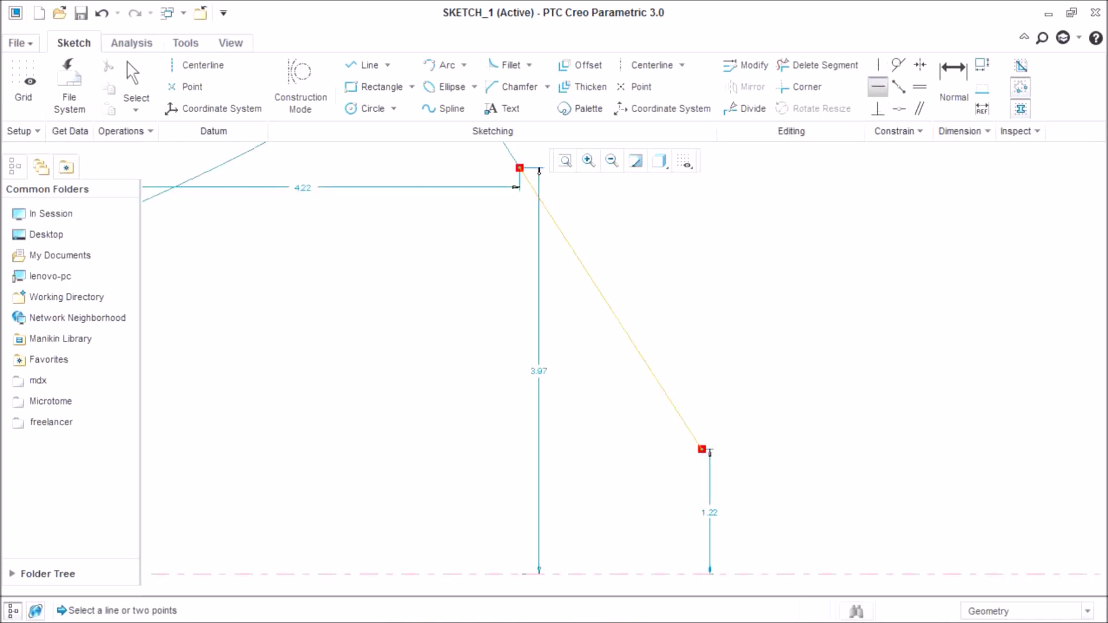
pyautogui.click(611, 308)
pyautogui.scroll(4, 615, 297)
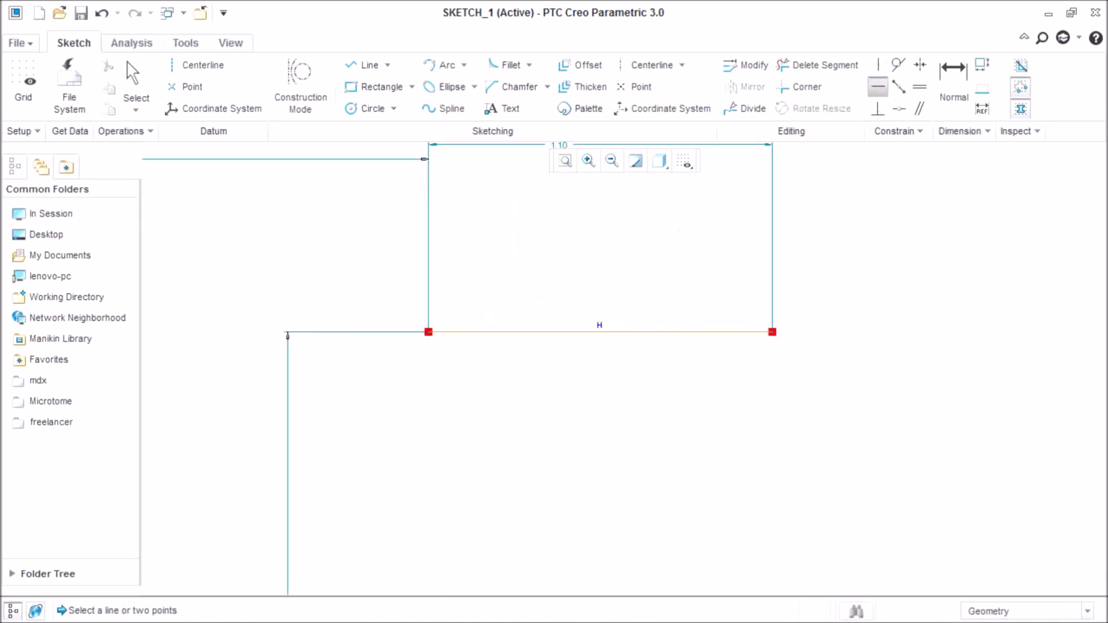
pyautogui.scroll(-8, 713, 337)
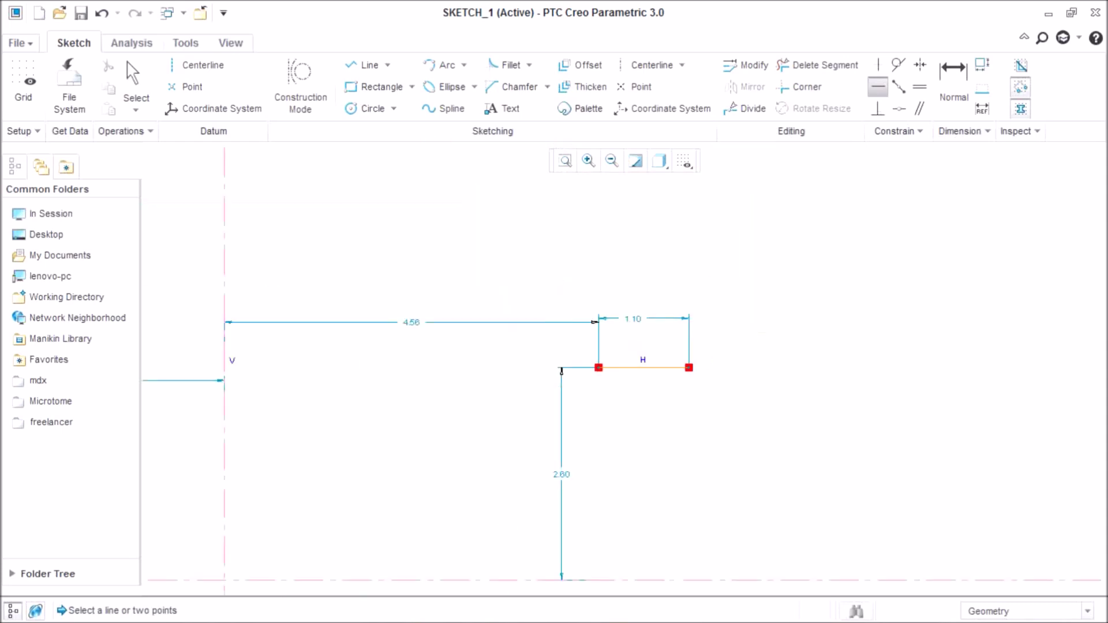
pyautogui.press('Escape')
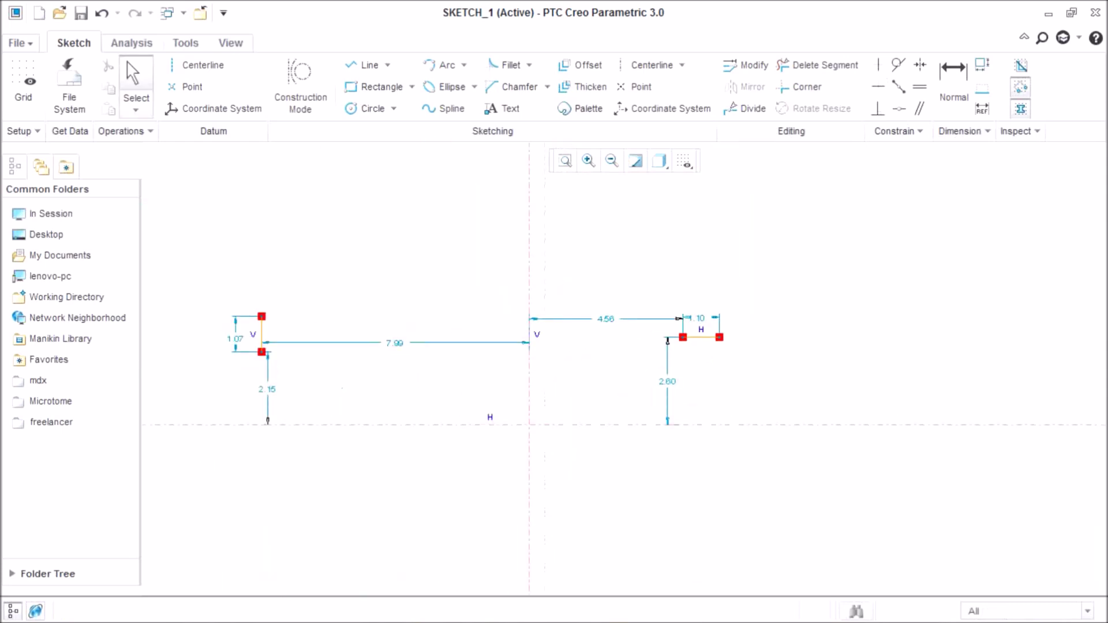
# Step: Set the length of the vertical line on the left to 5
pyautogui.scroll(6, 238, 371)
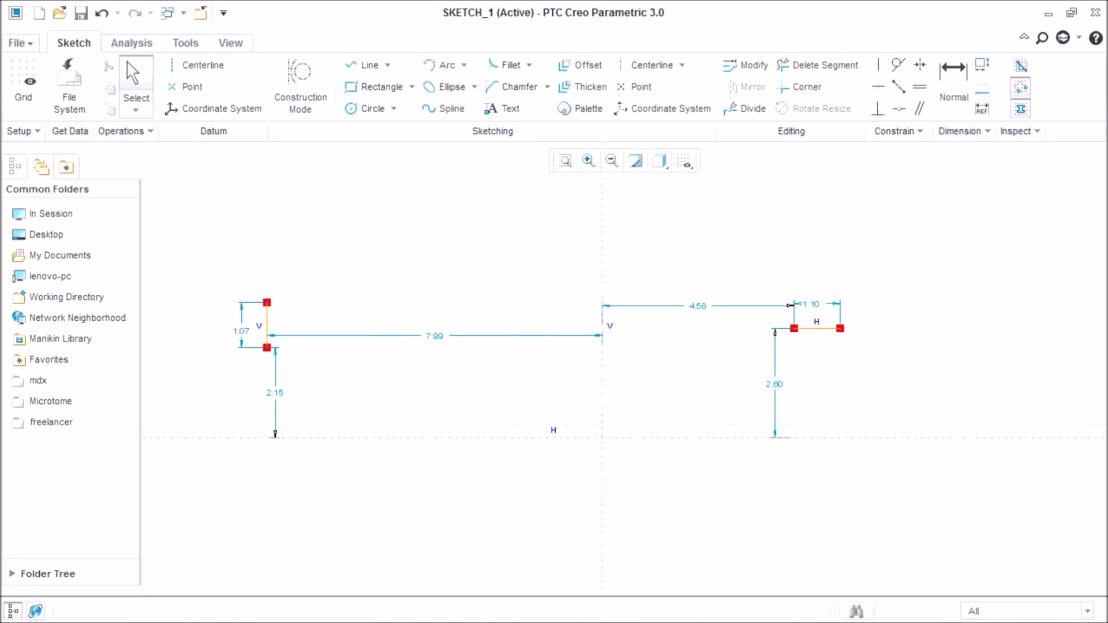
pyautogui.scroll(-2, 334, 420)
pyautogui.scroll(4, 343, 258)
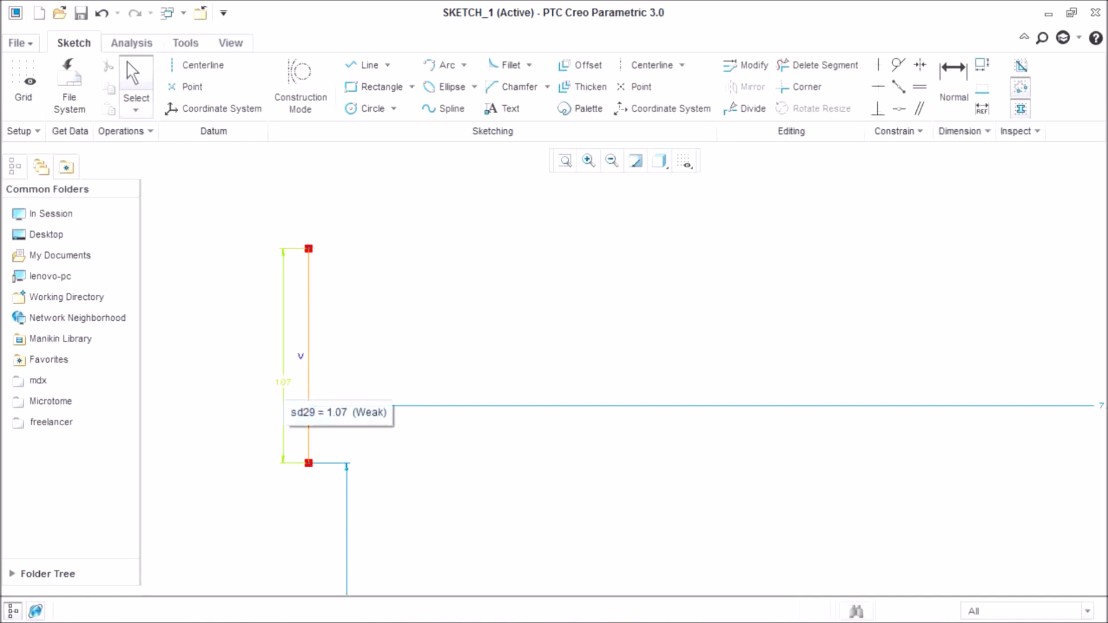
pyautogui.doubleClick(283, 382)
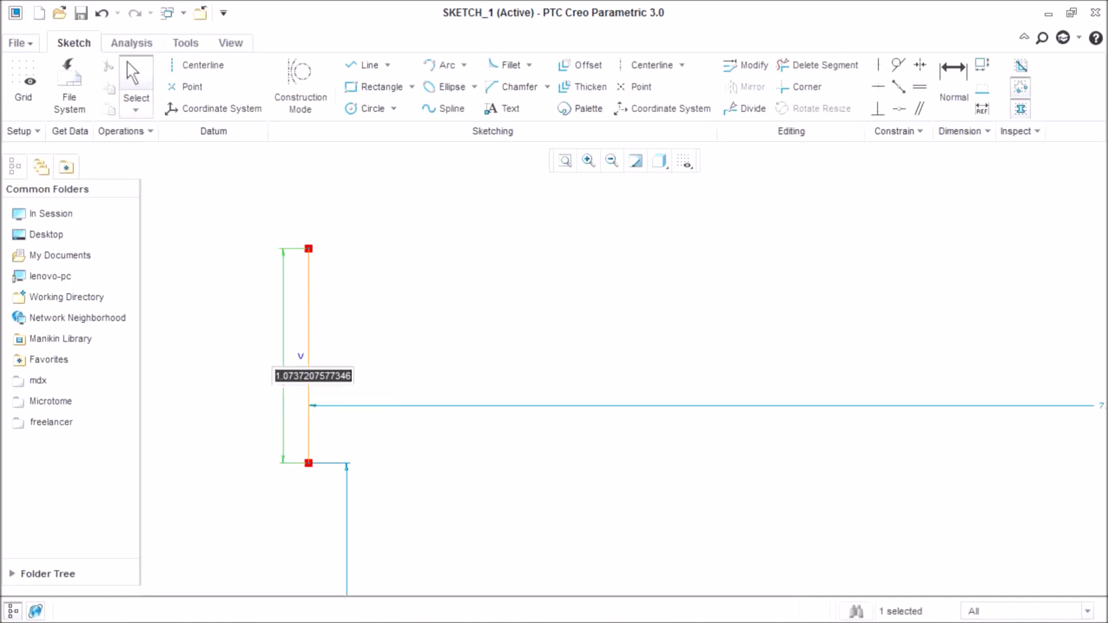
pyautogui.write('5')
pyautogui.press('Return')
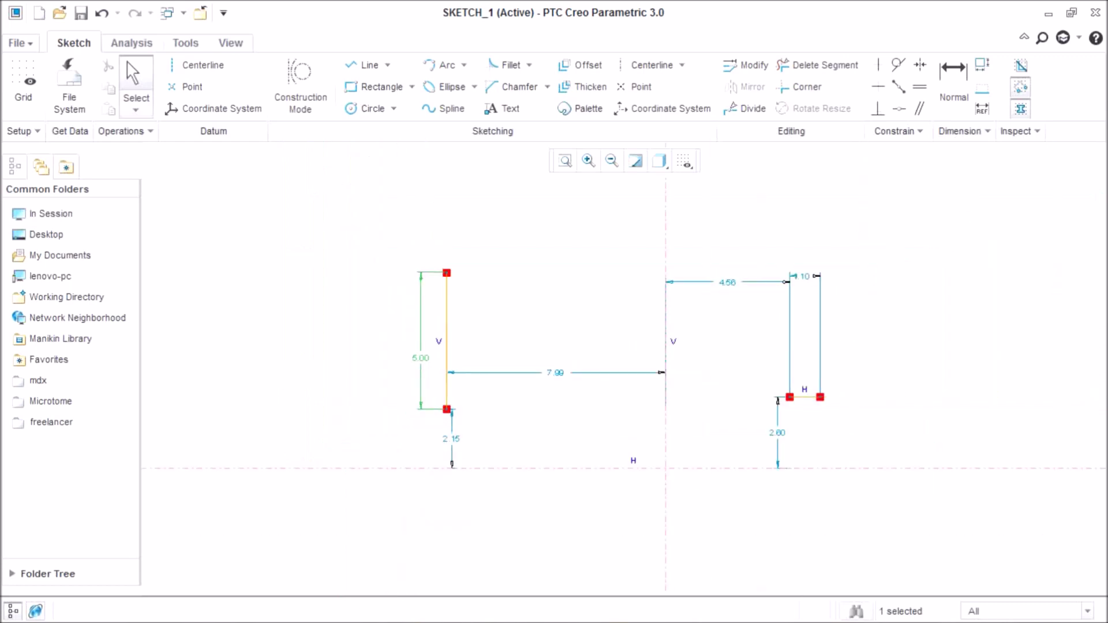
# Step: Set the length of the horizontal line on the right to 10
pyautogui.scroll(1, 337, 389)
pyautogui.scroll(-3, 773, 404)
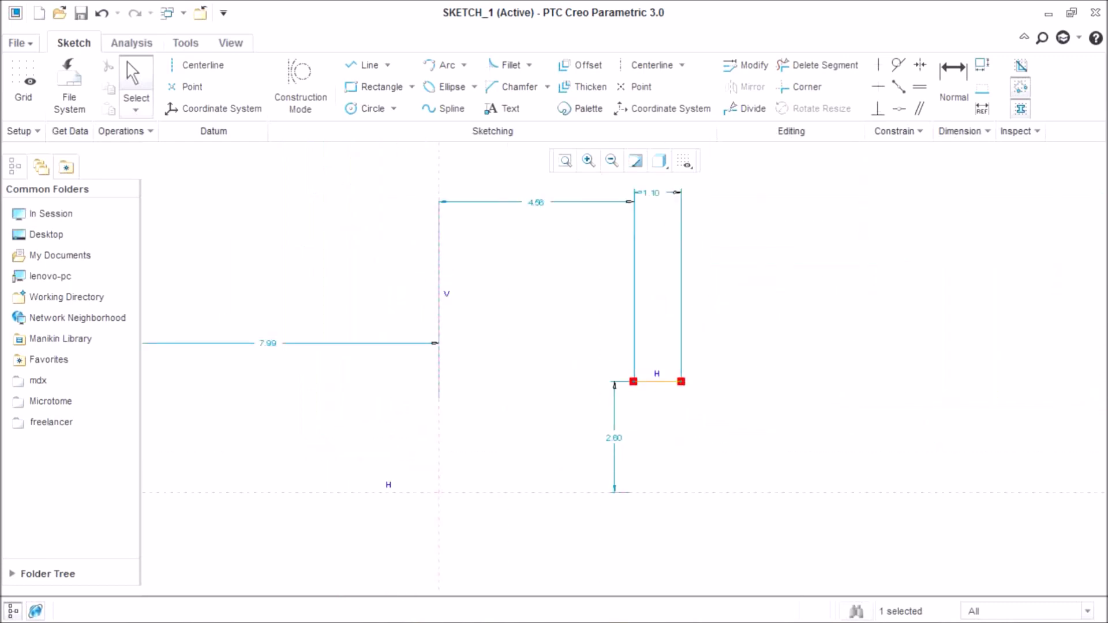
pyautogui.doubleClick(652, 193)
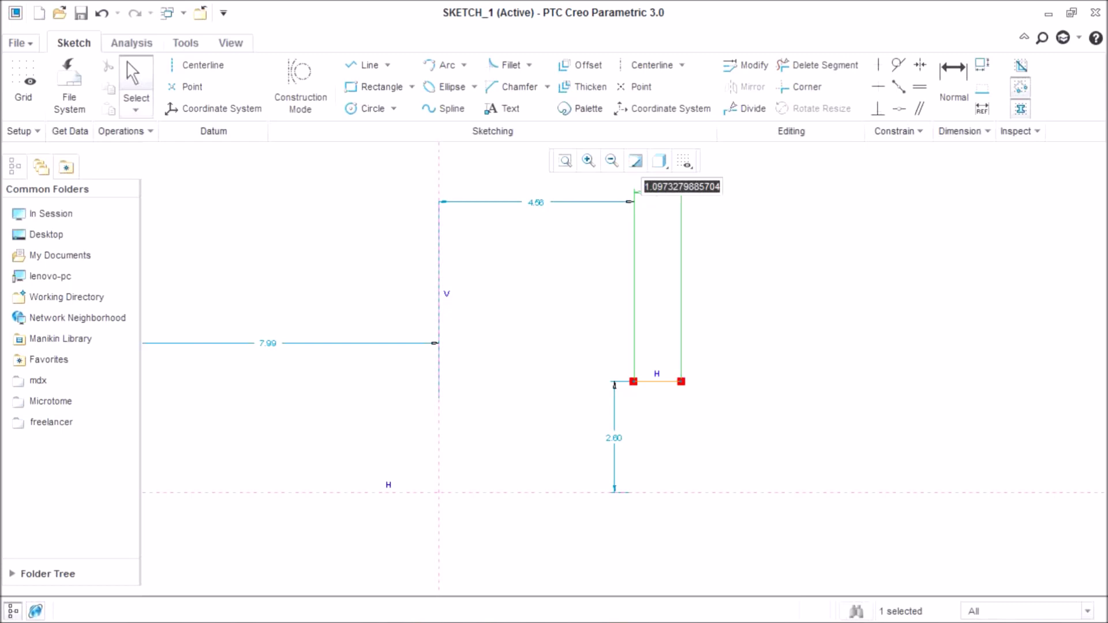
pyautogui.write('10')
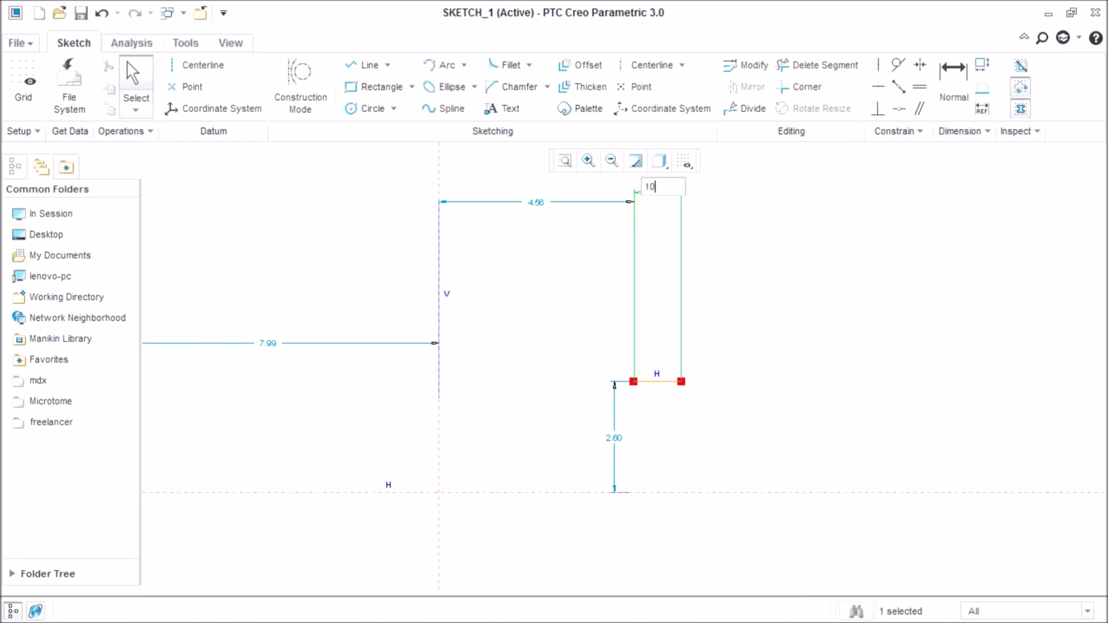
pyautogui.press('Return')
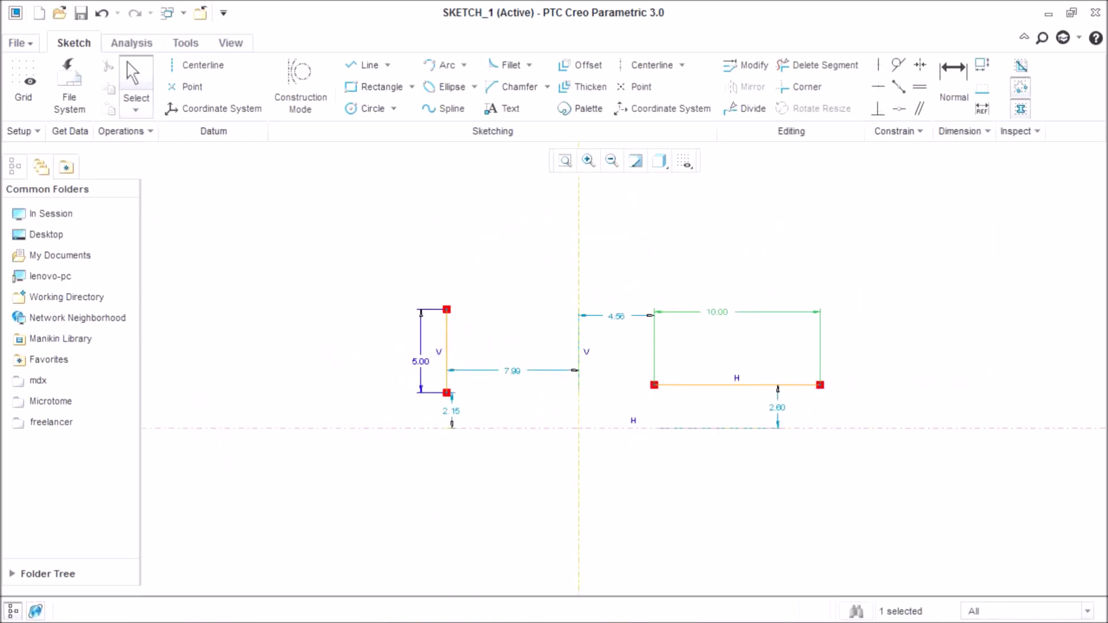
pyautogui.scroll(-3, 486, 375)
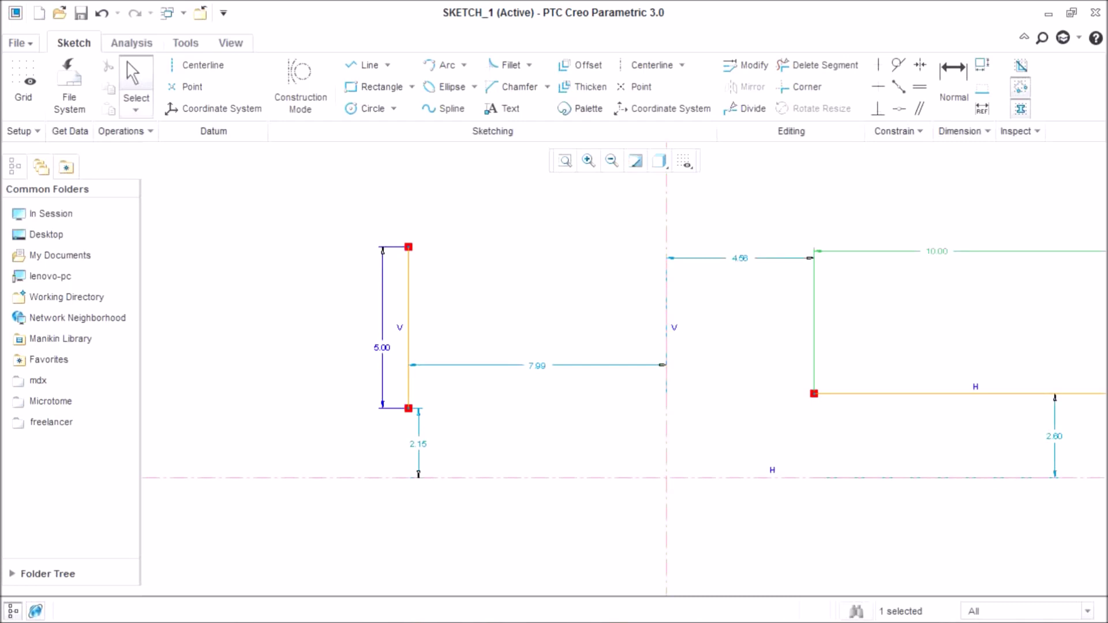
# Step: Set the vertical line's distance from the vertical centerline to 2 and its lower end's height above the horizontal centerline to 1
pyautogui.doubleClick(537, 365)
pyautogui.write('2')
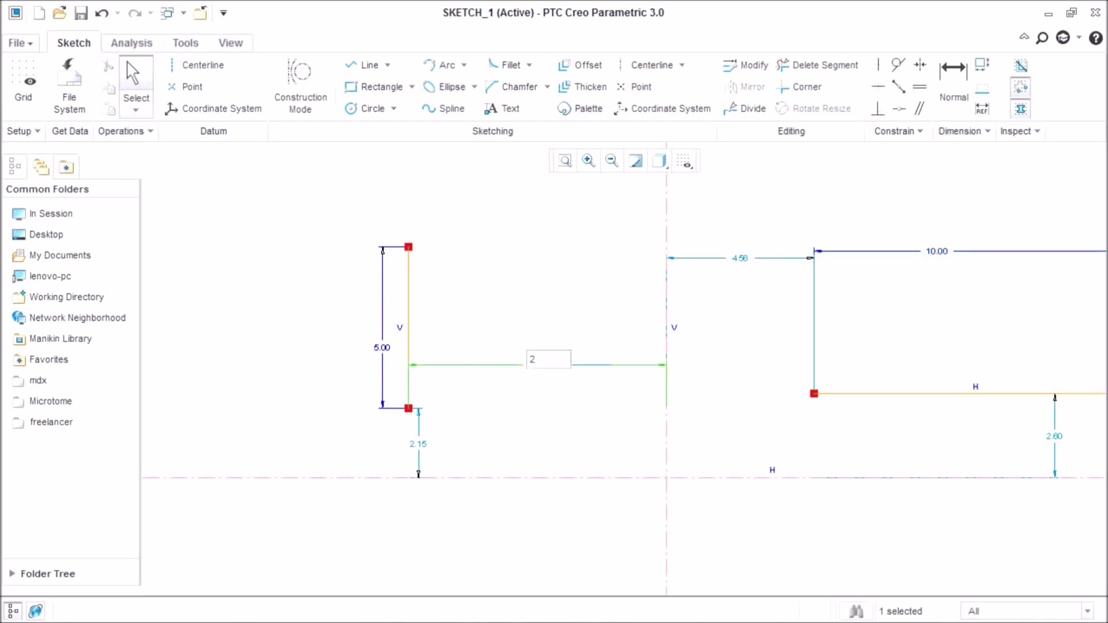
pyautogui.press('Return')
pyautogui.doubleClick(448, 428)
pyautogui.write('1')
pyautogui.press('Return')
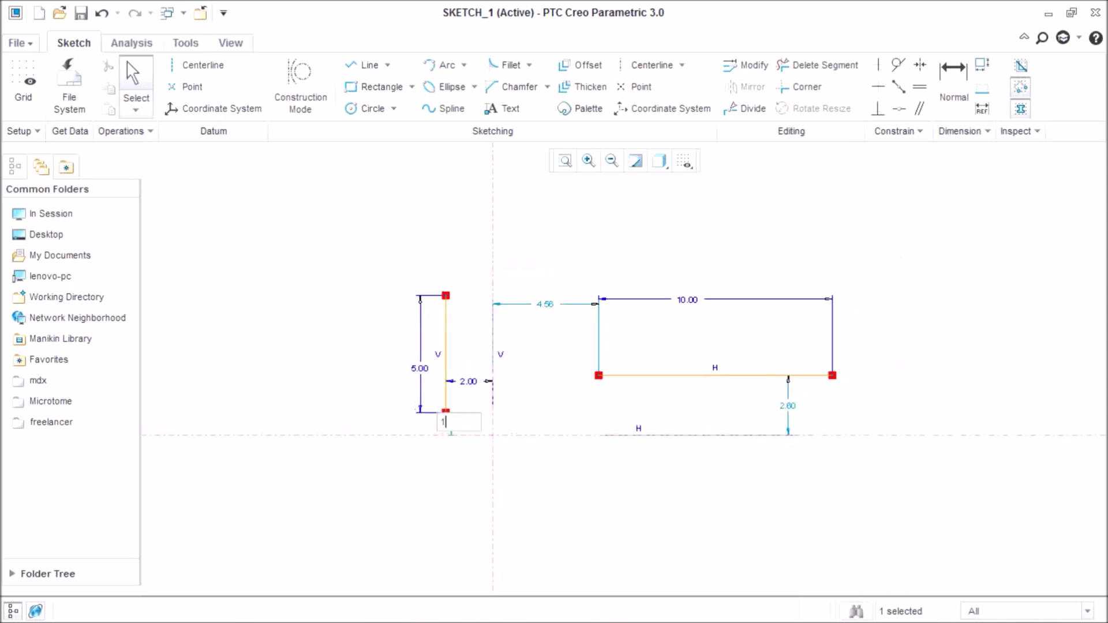
# Step: Set the horizontal line's distance from the vertical centerline to 2 and its height above the horizontal centerline to 2
pyautogui.doubleClick(547, 295)
pyautogui.write('2')
pyautogui.press('Return')
pyautogui.write('1')
pyautogui.press('BackSpace')
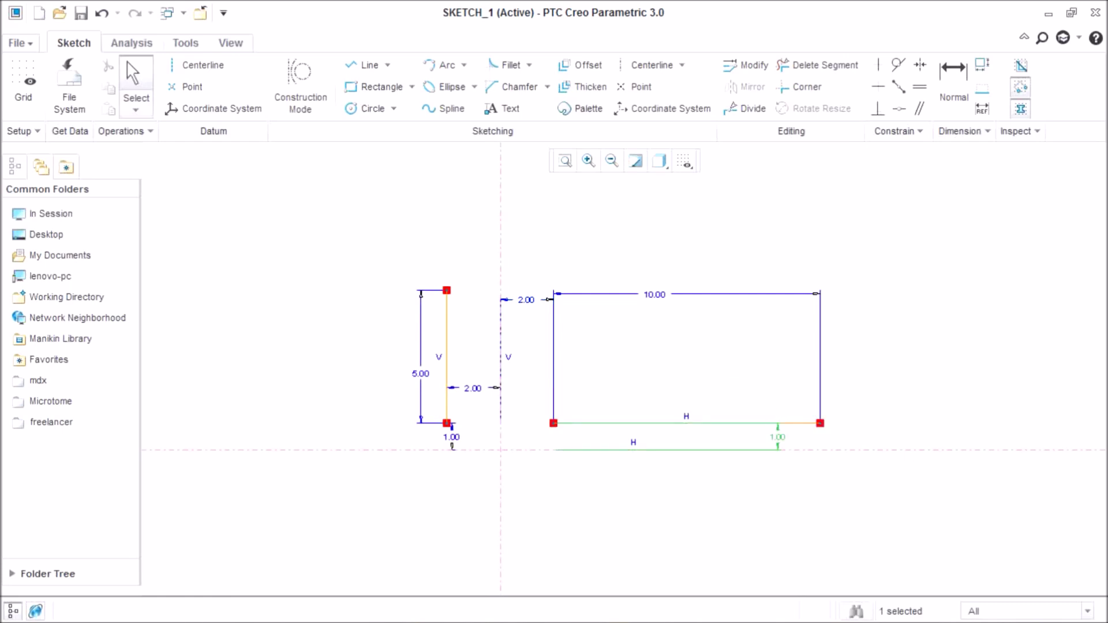
pyautogui.write('2')
pyautogui.press('Return')
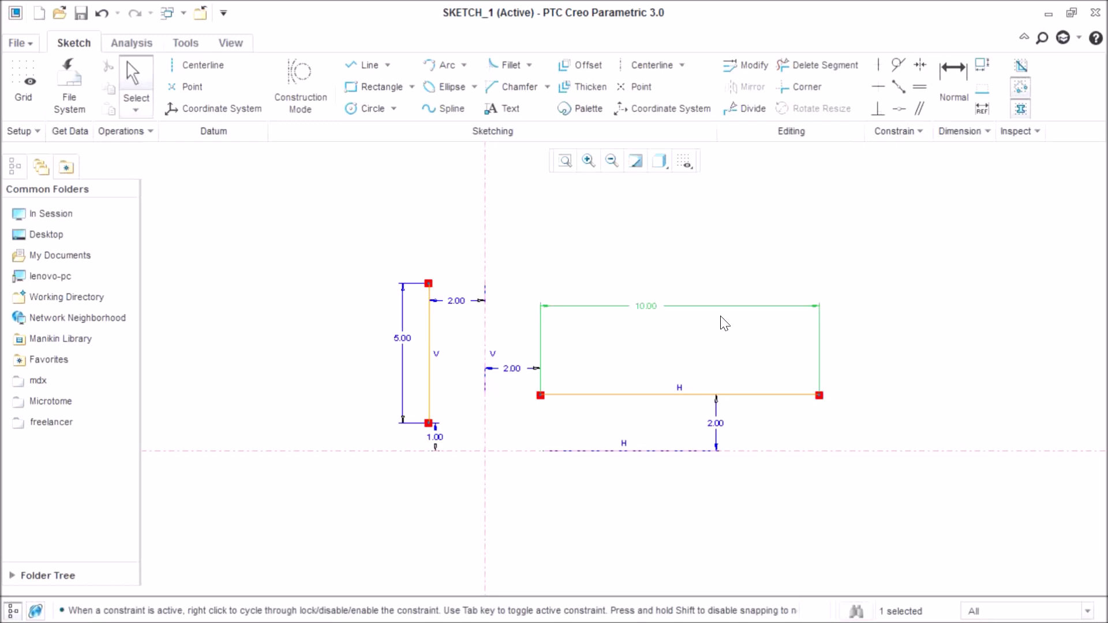
# Step: Delete the horizontal line and the vertical line, keeping only the two centerlines in the sketch
pyautogui.click(644, 393)
pyautogui.press('Delete')
pyautogui.click(431, 378)
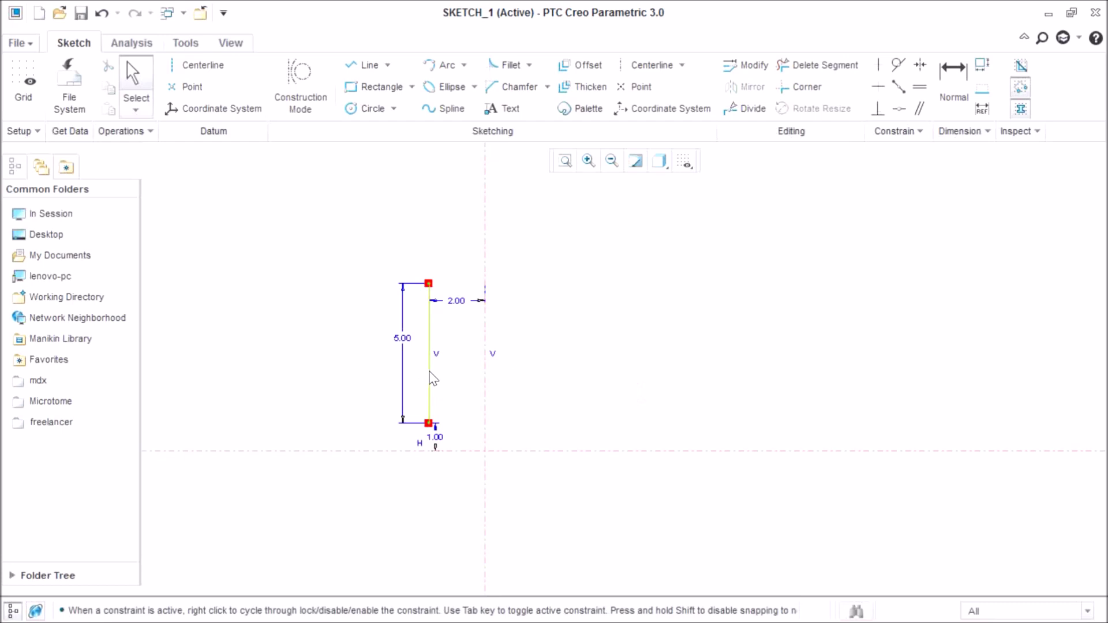
pyautogui.press('Delete')
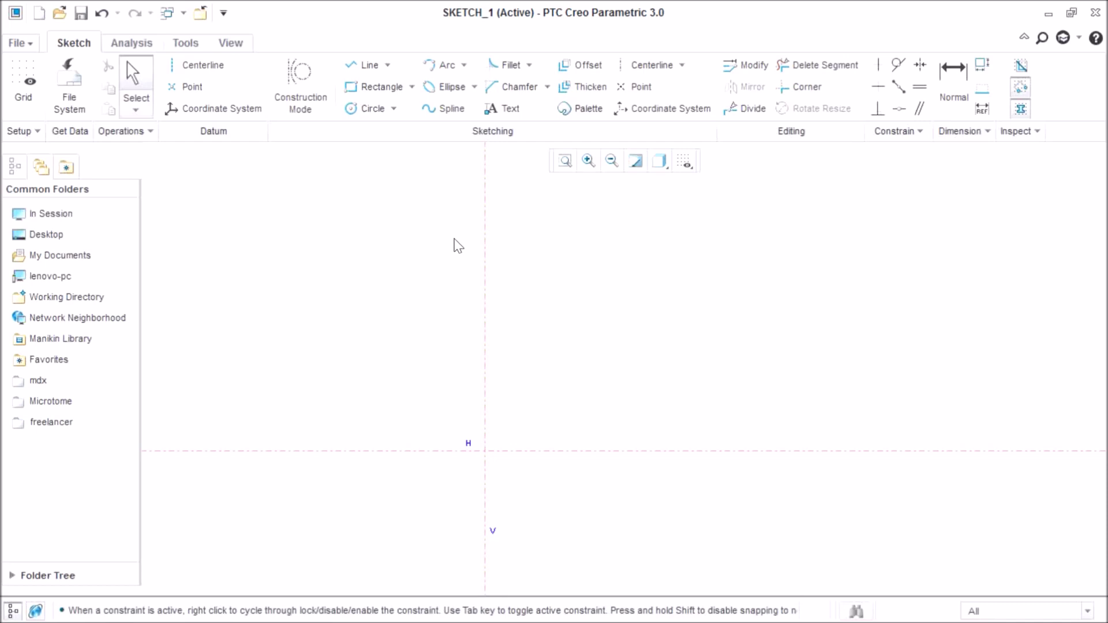
# Step: Sketch two equal horizontal lines about 6.3 long above the horizontal centerline, the upper one centered on the vertical centerline
pyautogui.click(353, 67)
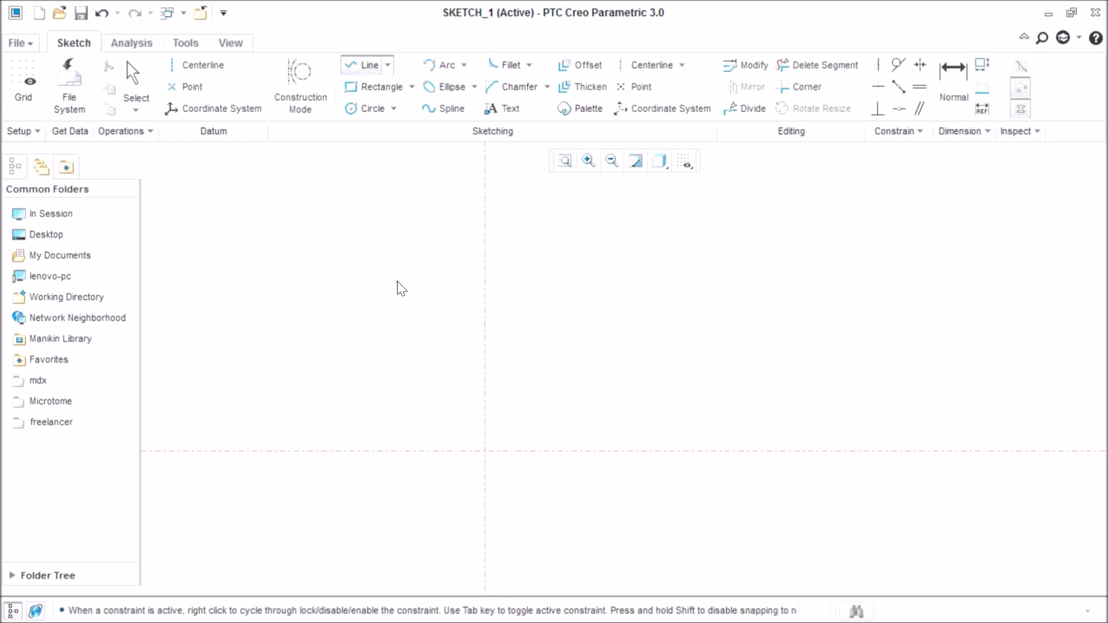
pyautogui.click(397, 282)
pyautogui.click(580, 292)
pyautogui.middleClick(748, 374)
pyautogui.click(232, 355)
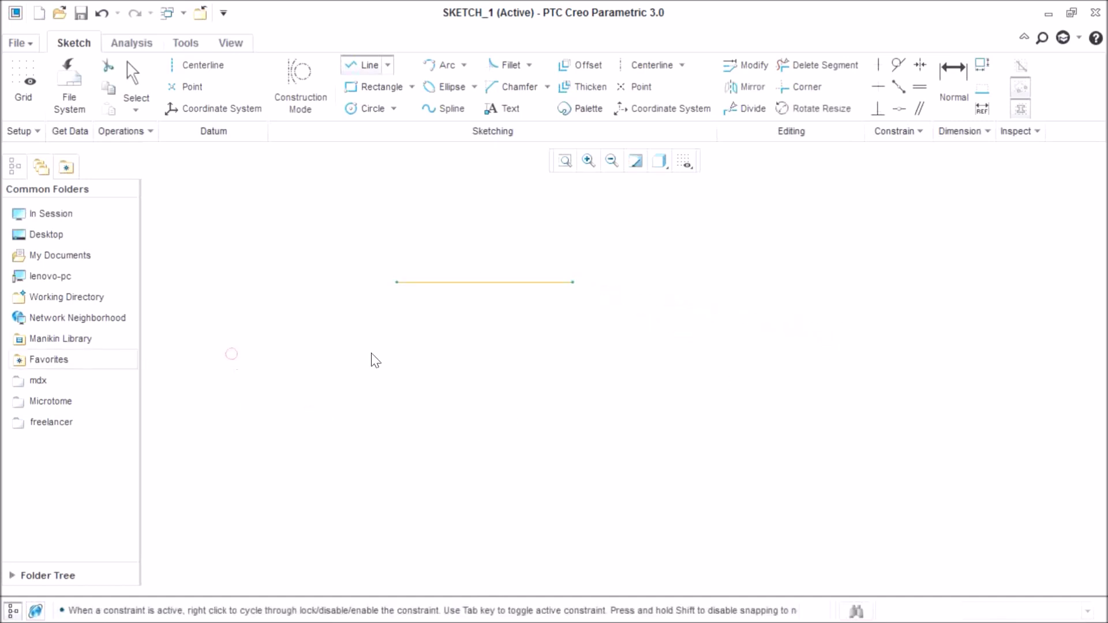
pyautogui.click(407, 355)
pyautogui.middleClick(428, 383)
# Step: Sketch a vertical line about 2.7 long below the horizontal centerline, left of the vertical centerline
pyautogui.click(327, 482)
pyautogui.click(328, 560)
pyautogui.middleClick(404, 481)
pyautogui.middleClick(640, 356)
pyautogui.click(586, 309)
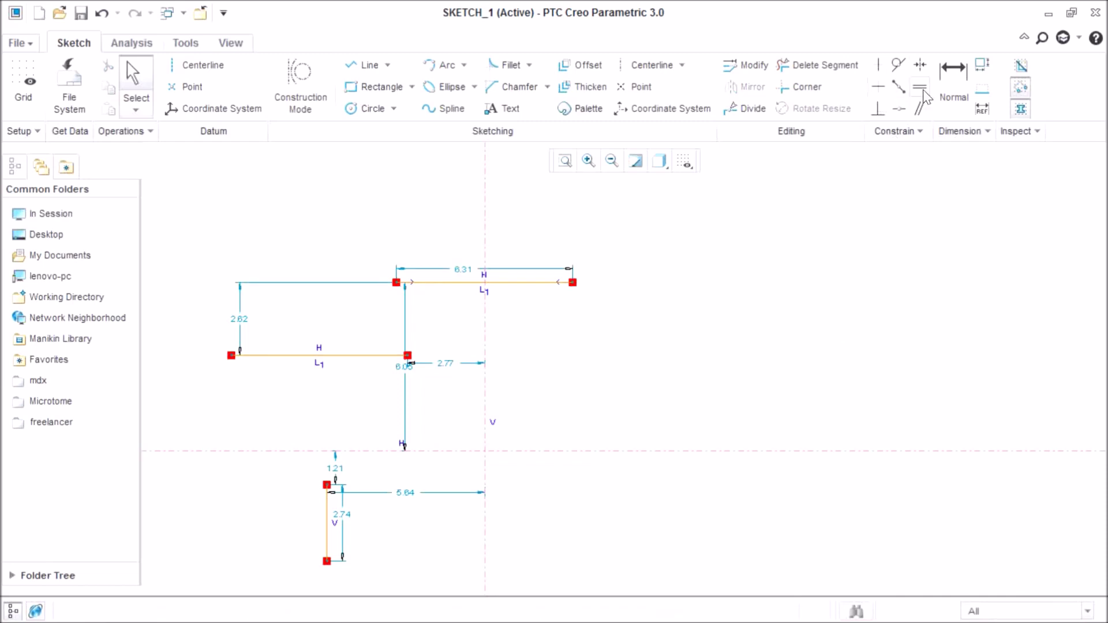
# Step: Apply a Symmetric constraint to the endpoints of the lower horizontal line about the vertical centerline
pyautogui.click(925, 71)
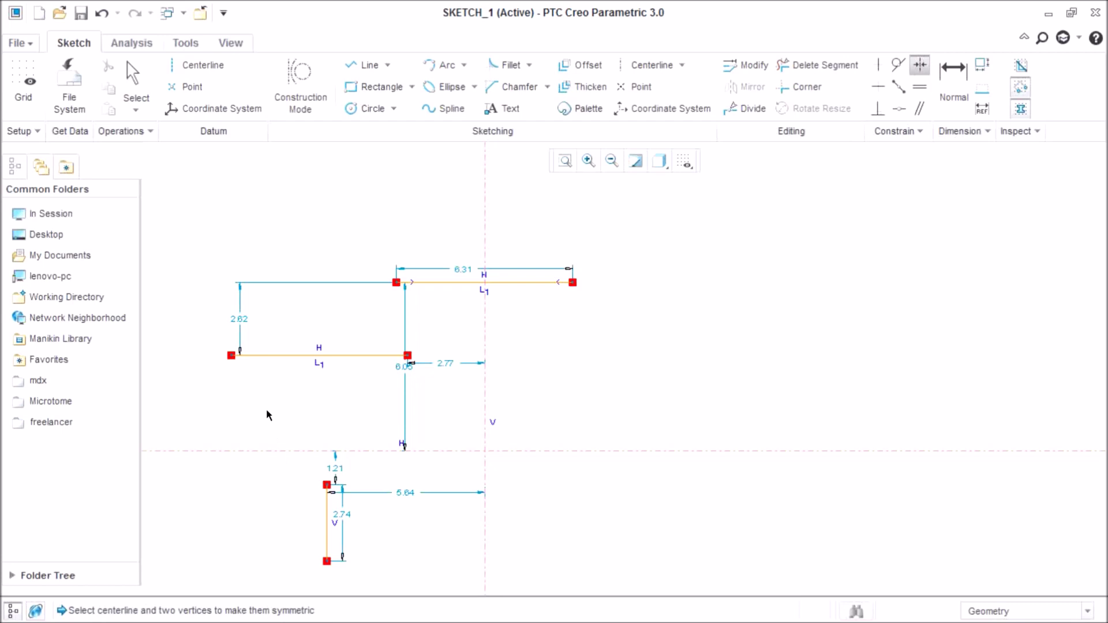
pyautogui.click(485, 224)
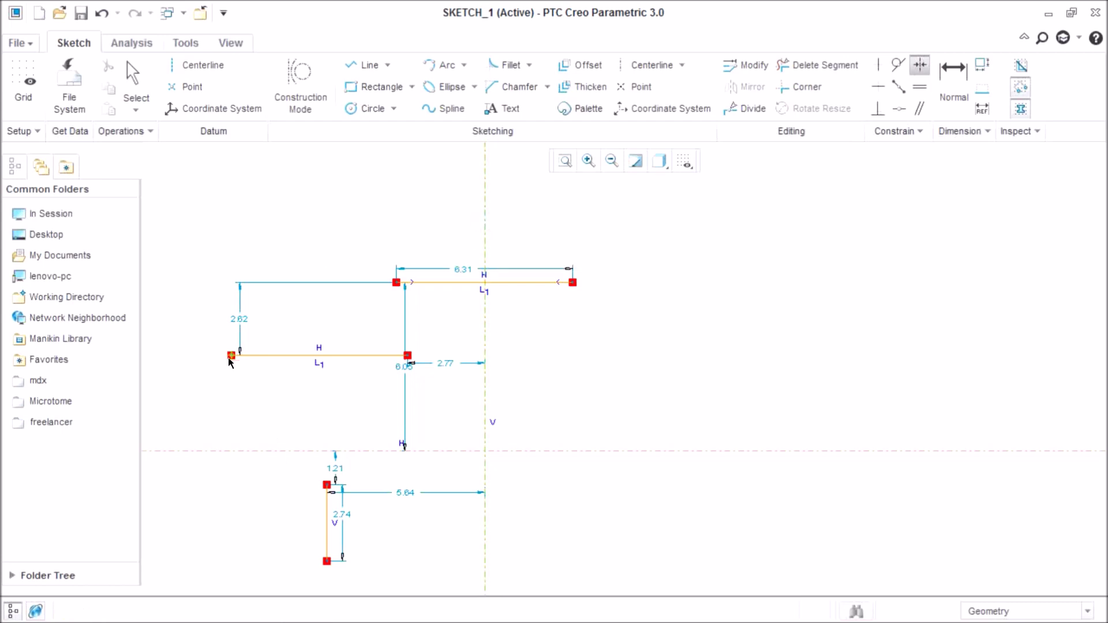
pyautogui.click(409, 355)
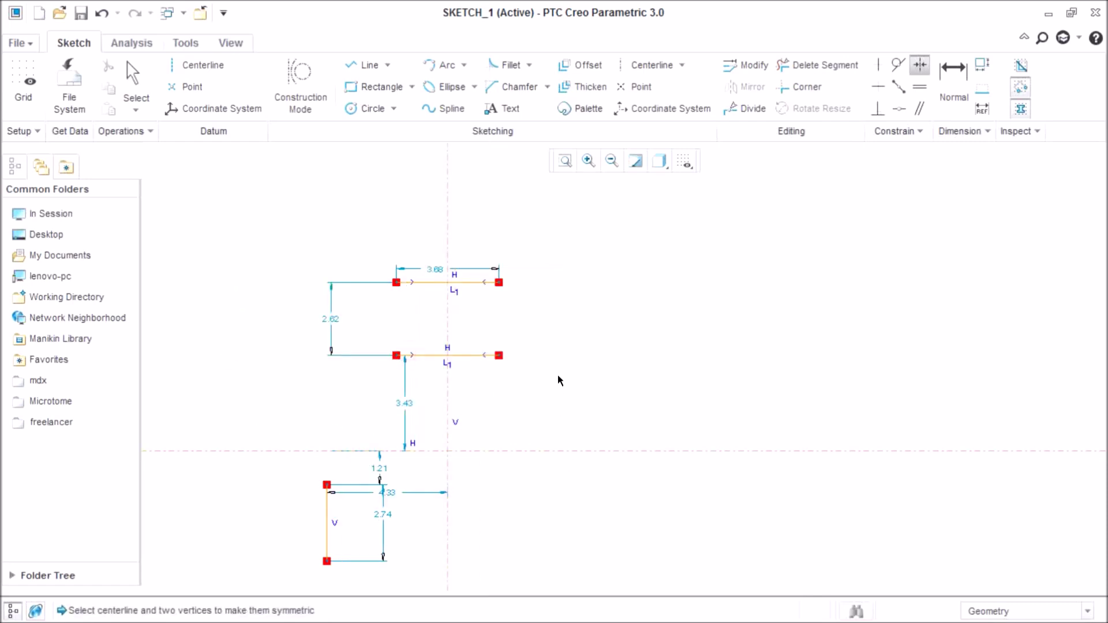
pyautogui.middleClick(548, 390)
# Step: Mirror the vertical line below the horizontal centerline about the vertical centerline
pyautogui.scroll(-5, 468, 391)
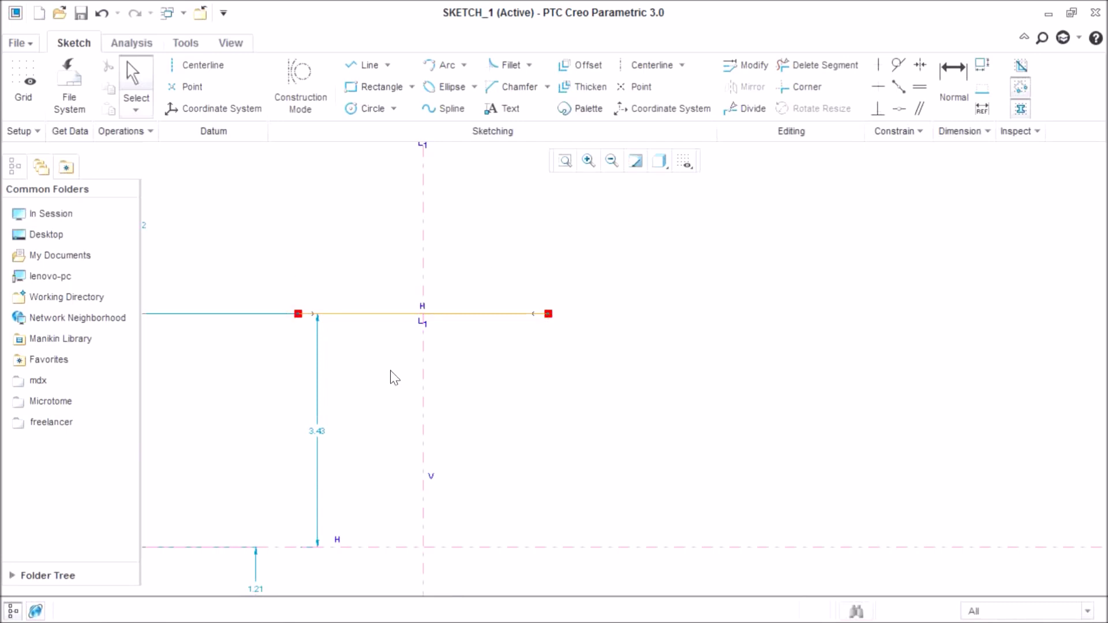
pyautogui.scroll(6, 472, 307)
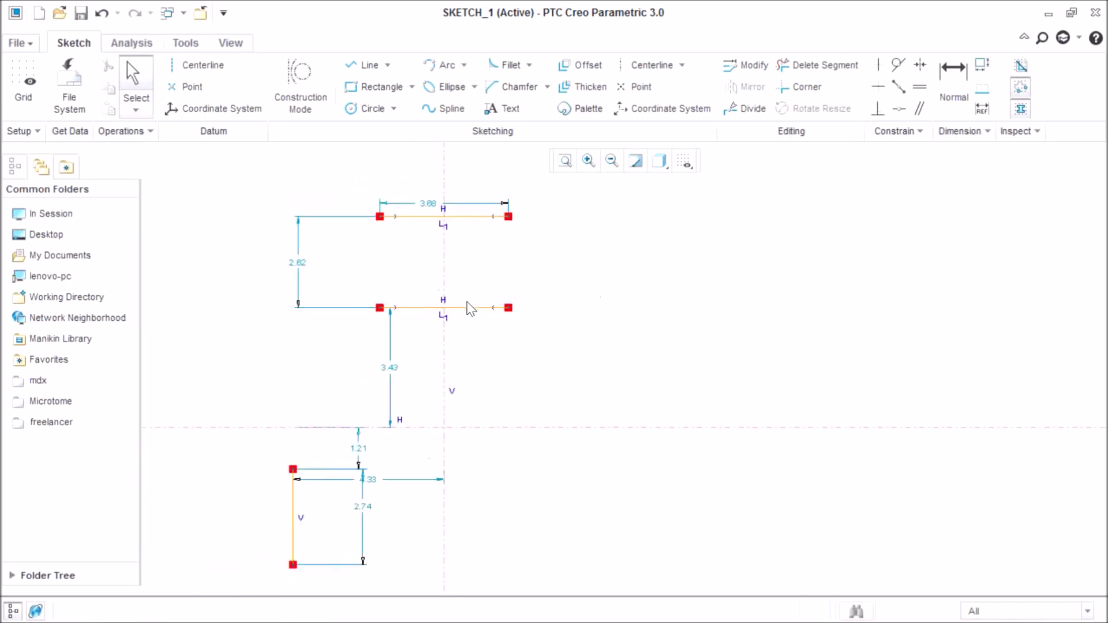
pyautogui.scroll(-1, 472, 308)
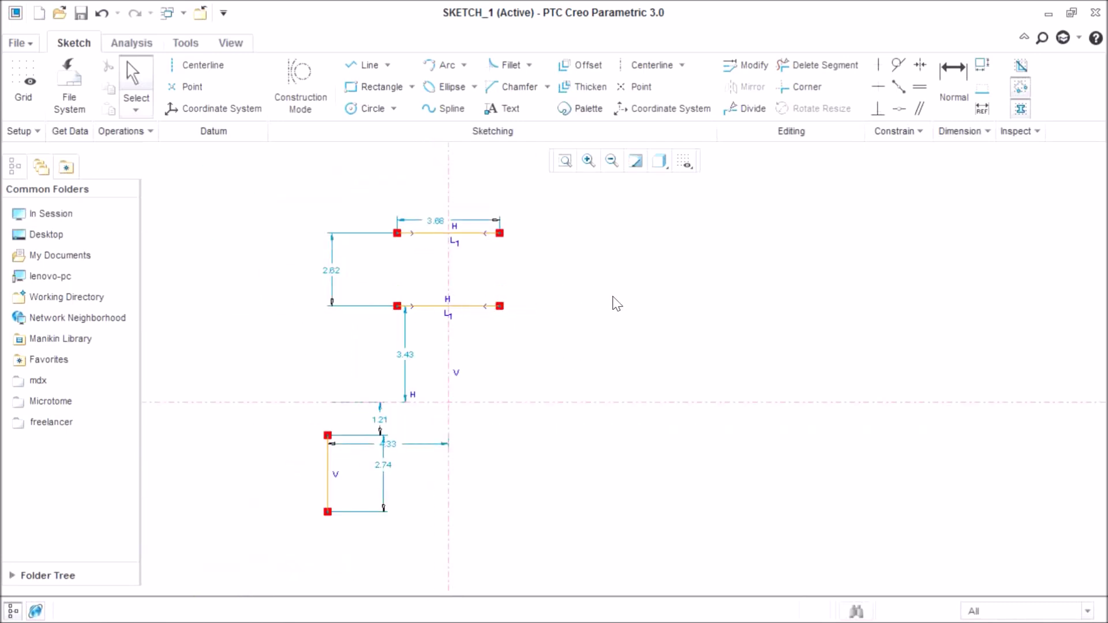
pyautogui.click(330, 471)
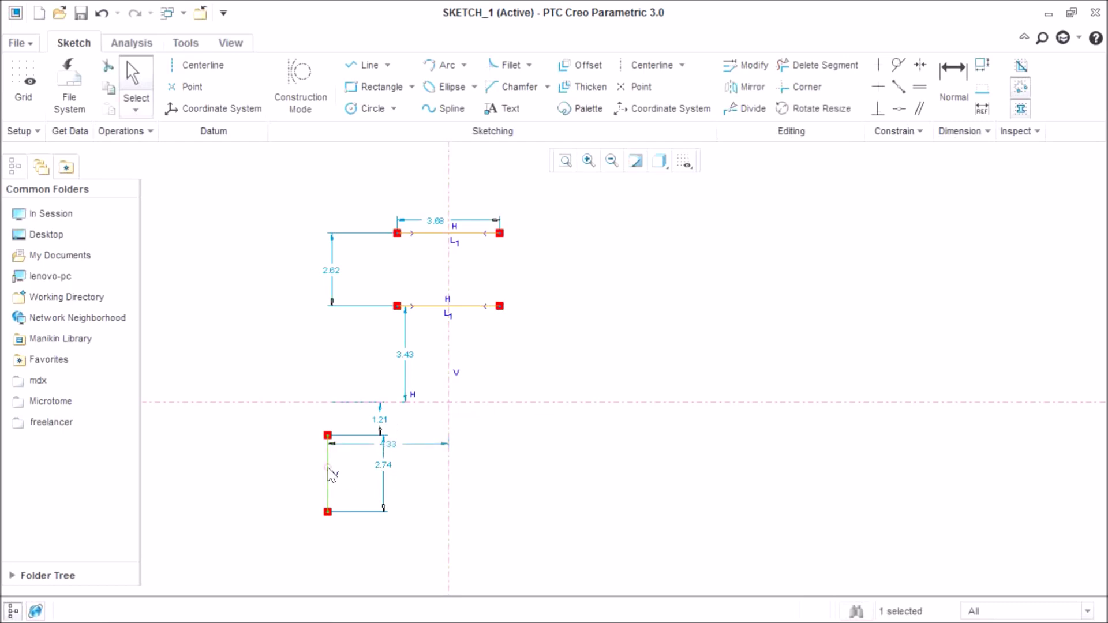
pyautogui.click(746, 87)
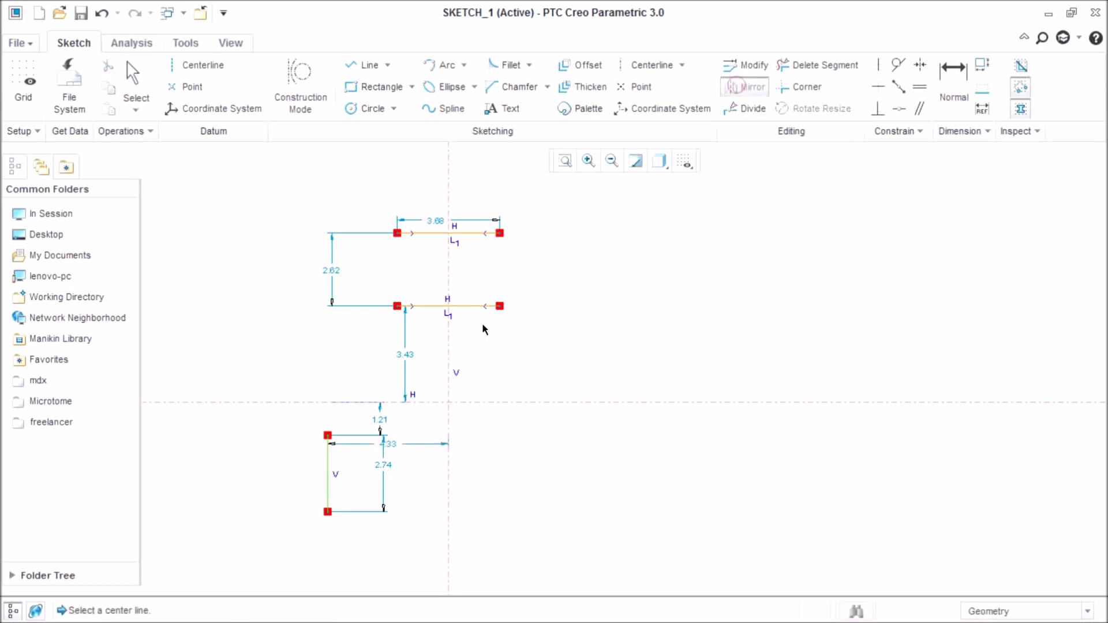
pyautogui.click(448, 343)
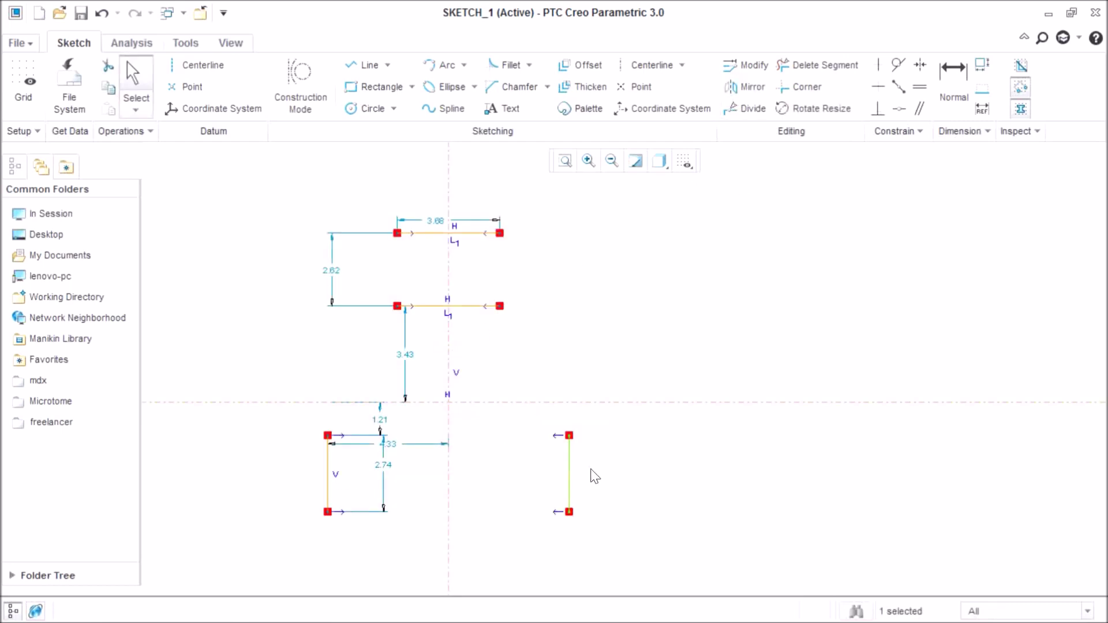
# Step: Move the left vertical line's centerline-distance dimension above the horizontal centerline and its length dimension to the line's outer side
pyautogui.scroll(-1, 353, 461)
pyautogui.scroll(1, 403, 381)
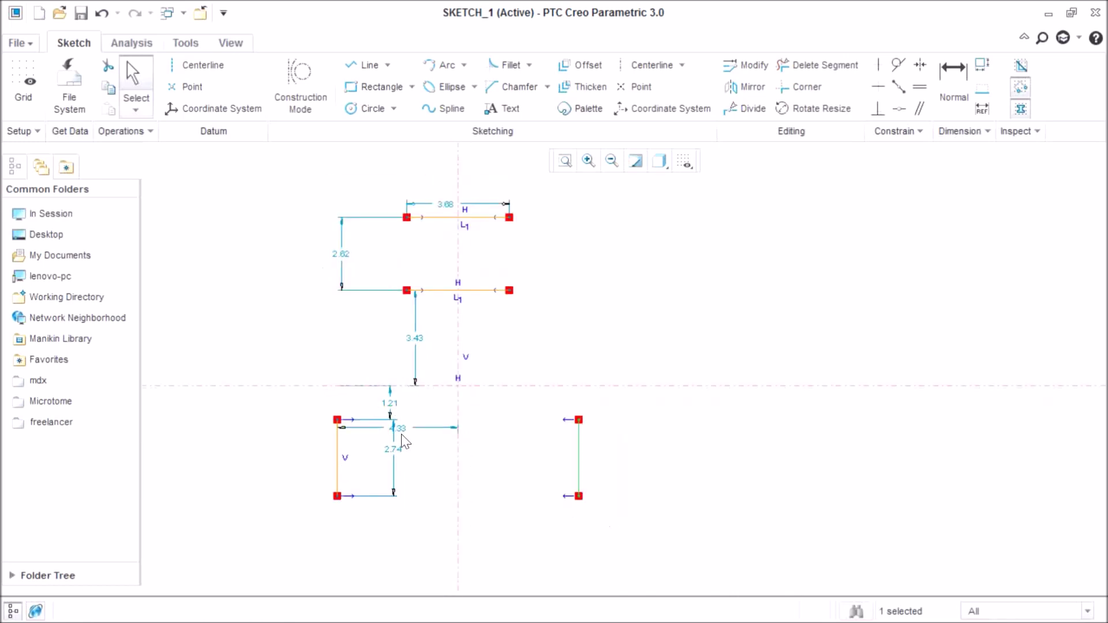
pyautogui.scroll(-1, 401, 435)
pyautogui.moveTo(398, 426); pyautogui.dragTo(389, 336)
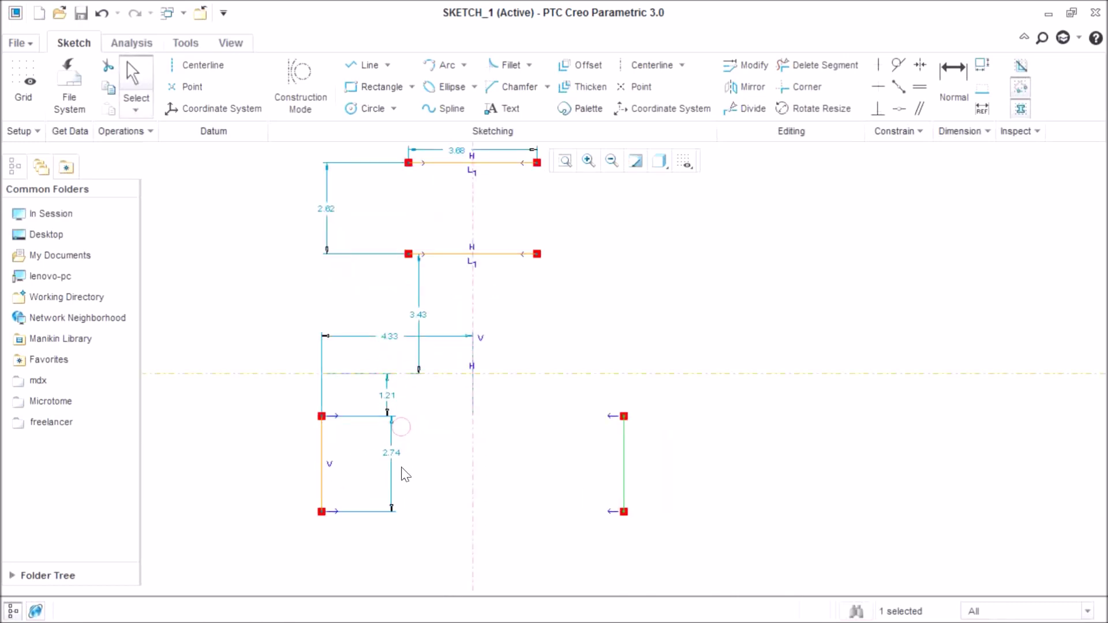
pyautogui.moveTo(396, 460); pyautogui.dragTo(272, 458)
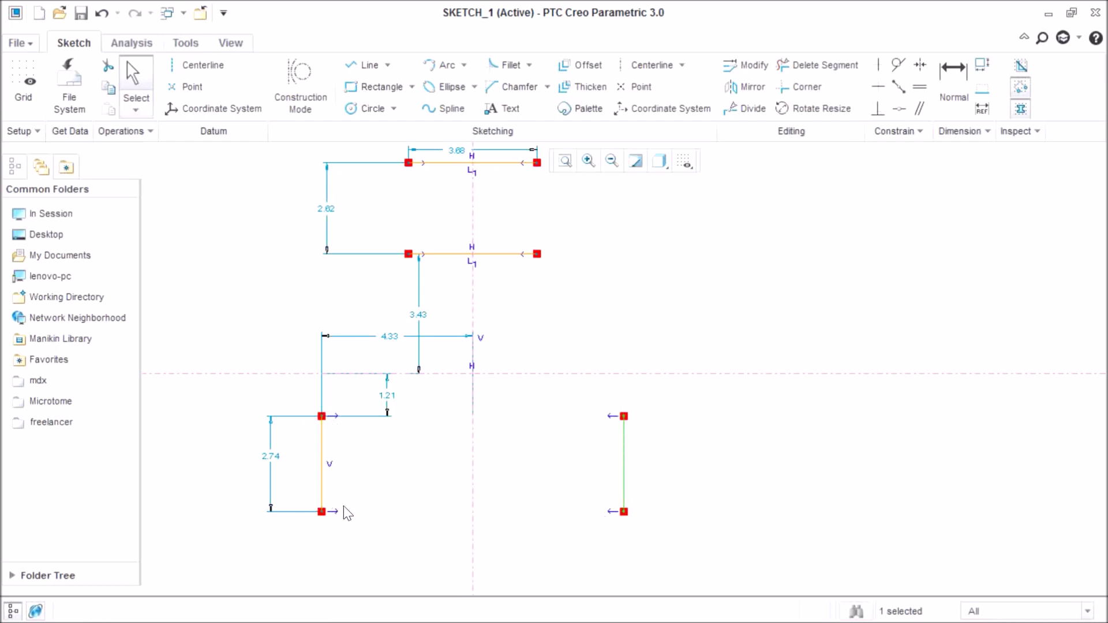
# Step: Delete both mirrored vertical lines and both horizontal lines, keeping only the centerlines
pyautogui.scroll(1, 326, 478)
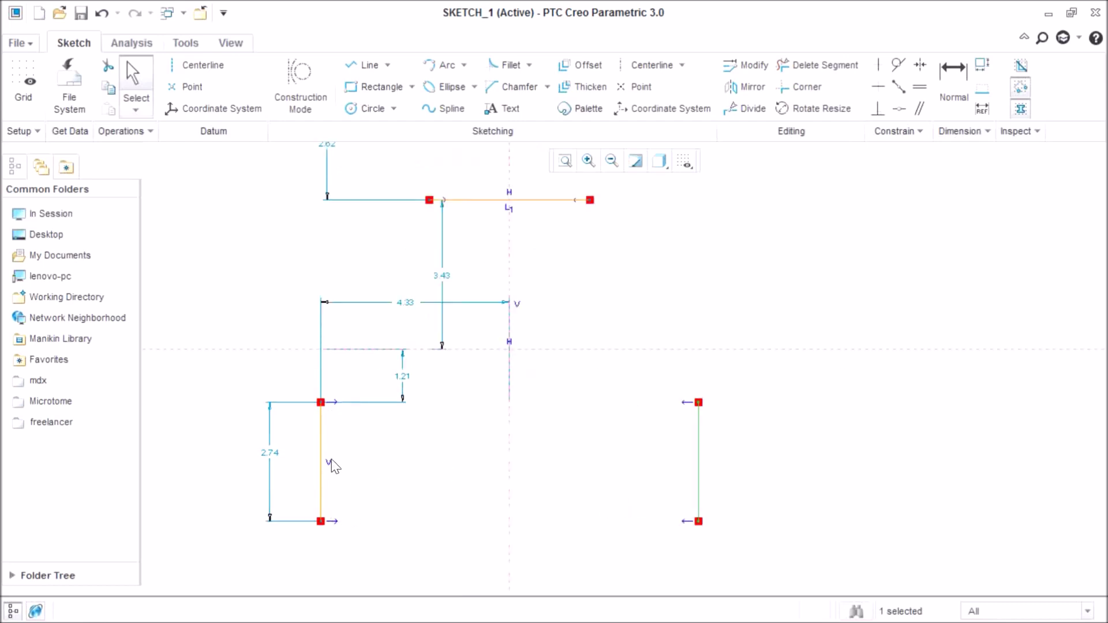
pyautogui.scroll(-1, 430, 461)
pyautogui.scroll(1, 439, 442)
pyautogui.scroll(-1, 335, 505)
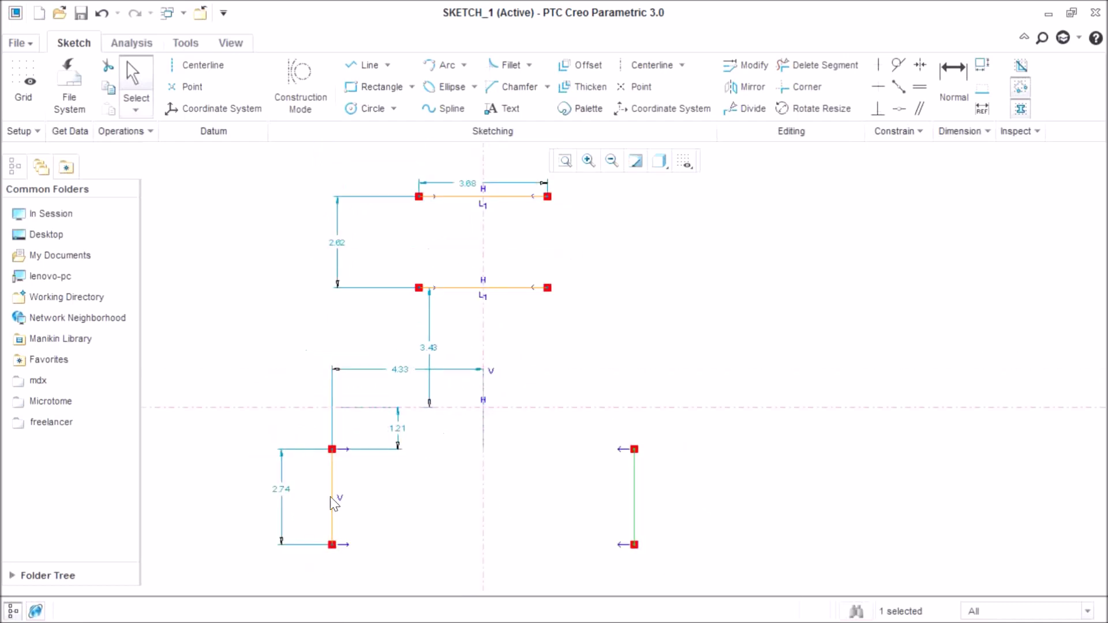
pyautogui.moveTo(334, 502)
pyautogui.mouseDown()
pyautogui.moveTo(656, 505)
pyautogui.moveTo(638, 500)
pyautogui.mouseUp()
pyautogui.press('Delete')
pyautogui.click(449, 289)
pyautogui.press('Delete')
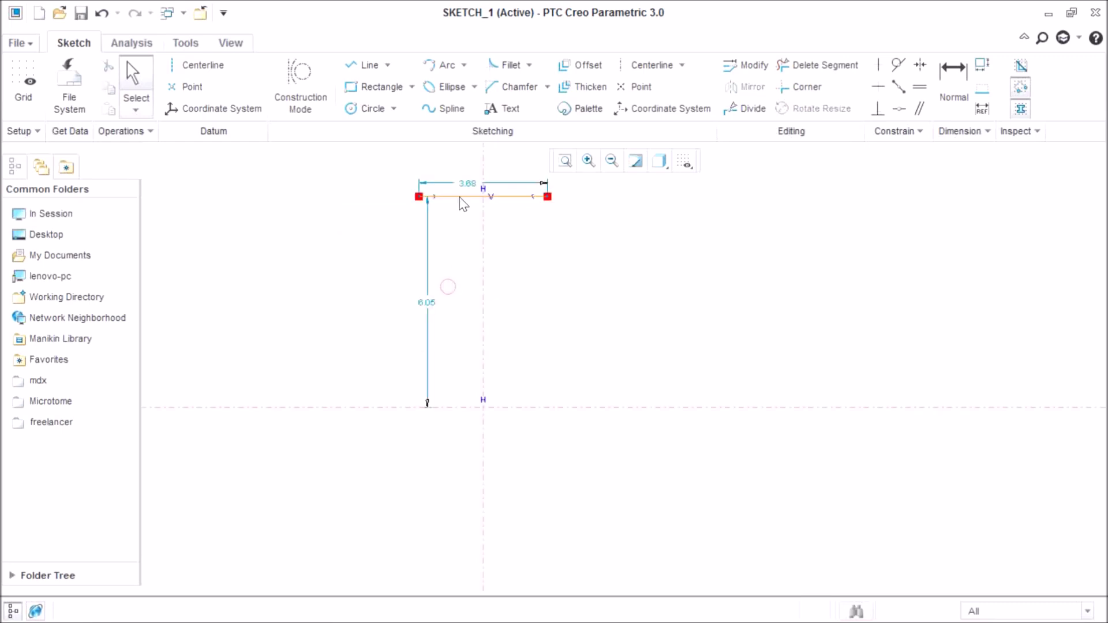
pyautogui.click(459, 196)
pyautogui.press('Delete')
# Step: Sketch two staggered horizontal lines of equal length, about 6.5 long, right of the vertical centerline and above the horizontal one
pyautogui.press('l')
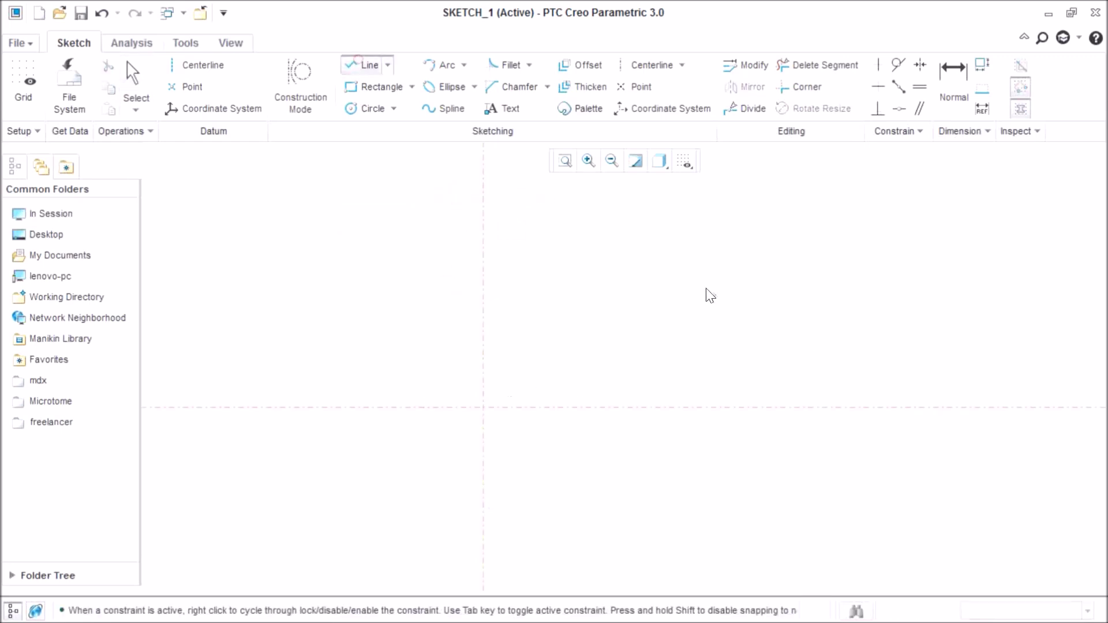
pyautogui.click(540, 236)
pyautogui.click(765, 237)
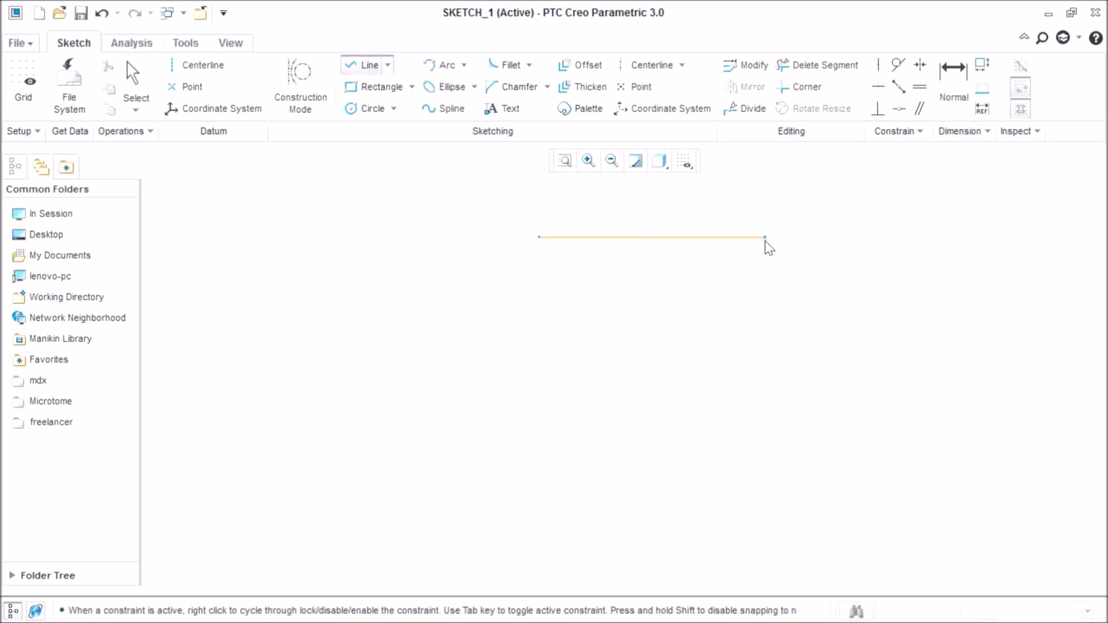
pyautogui.middleClick(811, 274)
pyautogui.click(649, 328)
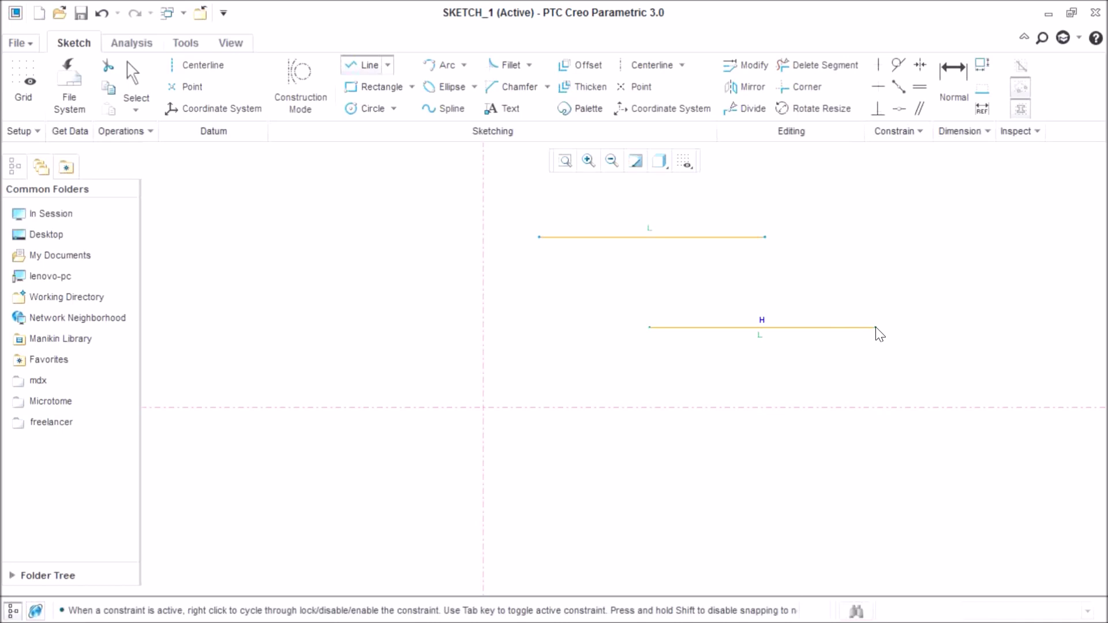
pyautogui.click(875, 328)
pyautogui.middleClick(941, 265)
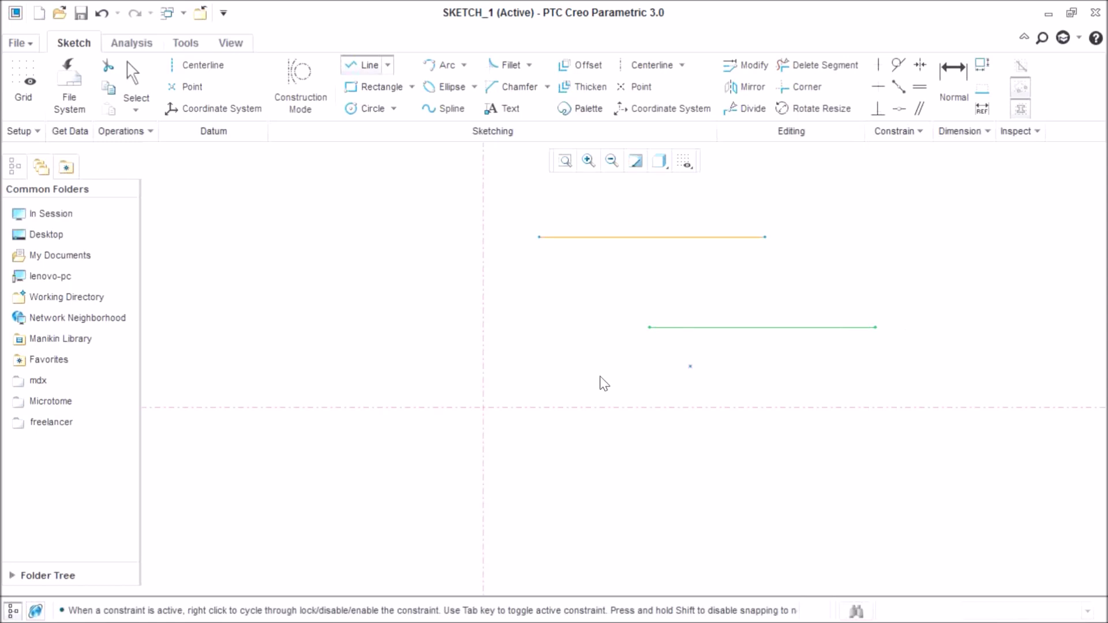
pyautogui.middleClick(570, 314)
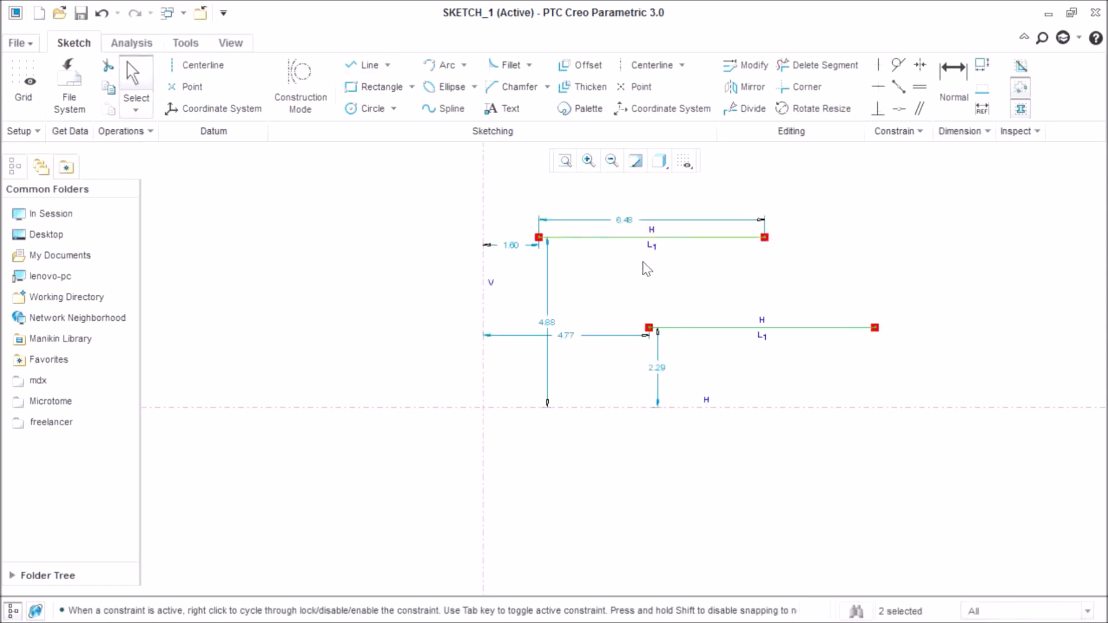
# Step: Sketch two vertical lines of equal length, about 4.1 long, left of the vertical centerline and above the horizontal one
pyautogui.click(363, 62)
pyautogui.click(218, 213)
pyautogui.middleClick(213, 357)
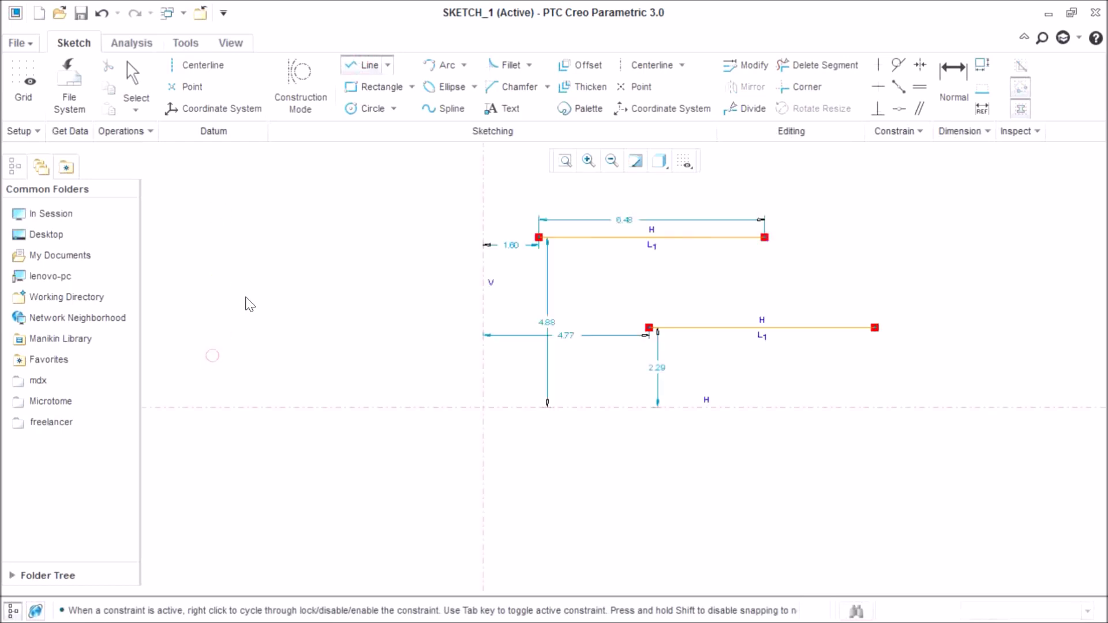
pyautogui.click(363, 64)
pyautogui.click(335, 269)
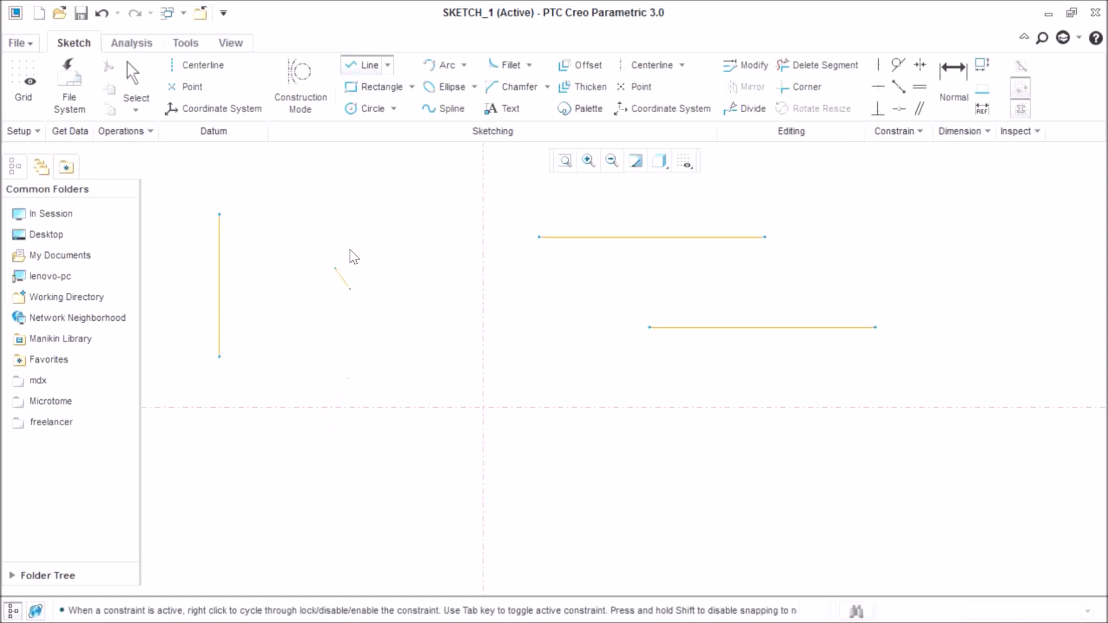
pyautogui.scroll(5, 329, 221)
pyautogui.scroll(-5, 332, 195)
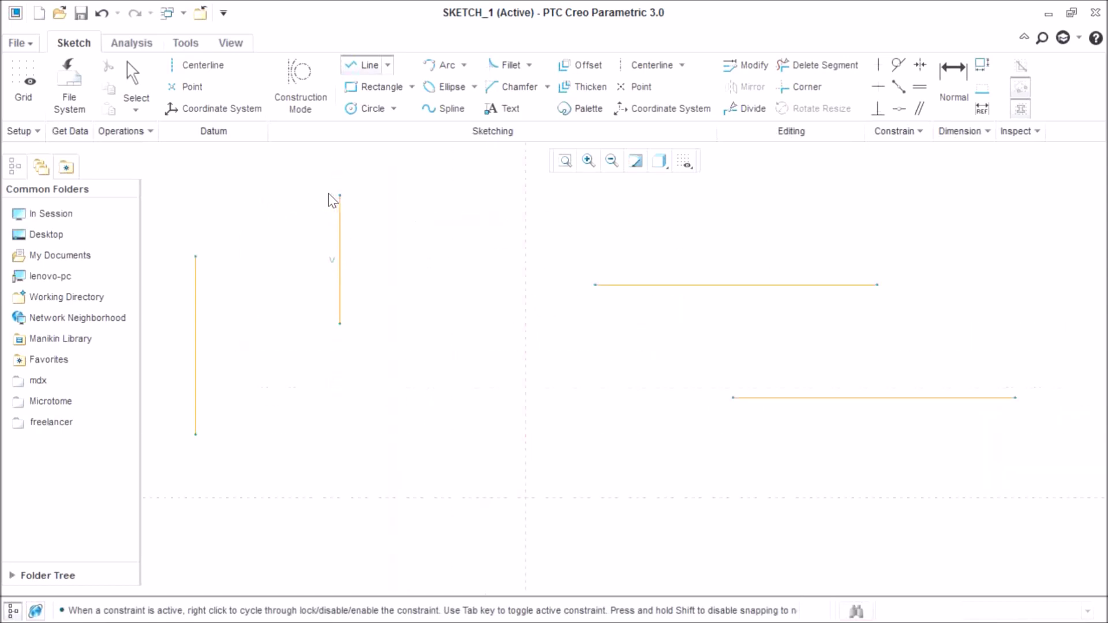
pyautogui.click(346, 145)
pyautogui.middleClick(356, 208)
pyautogui.middleClick(358, 273)
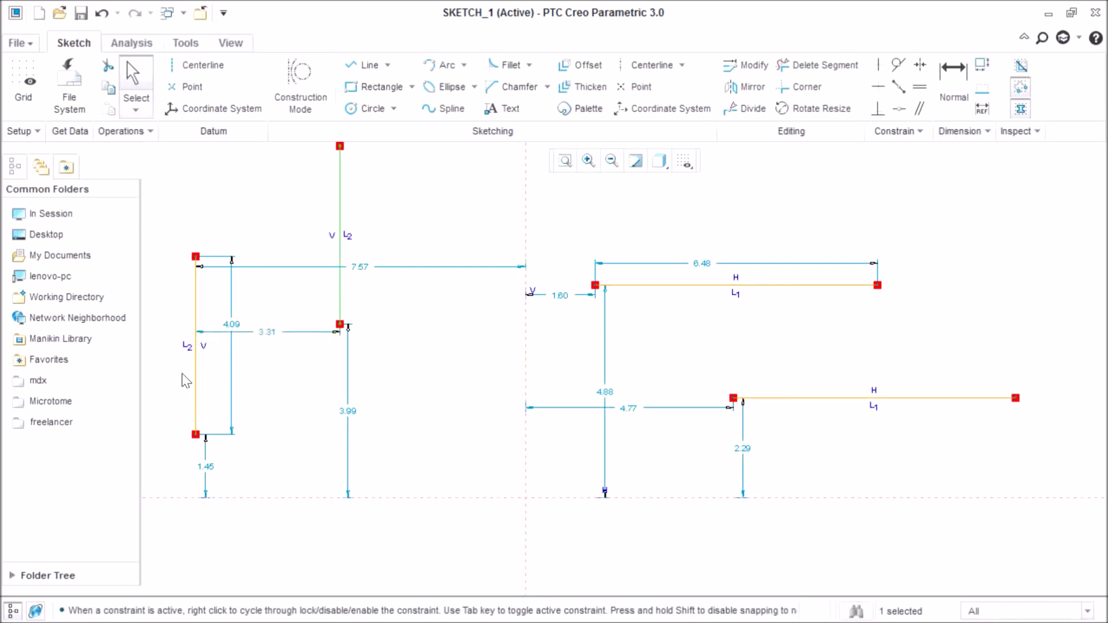
# Step: Set the length of the upper horizontal line to 3
pyautogui.doubleClick(700, 264)
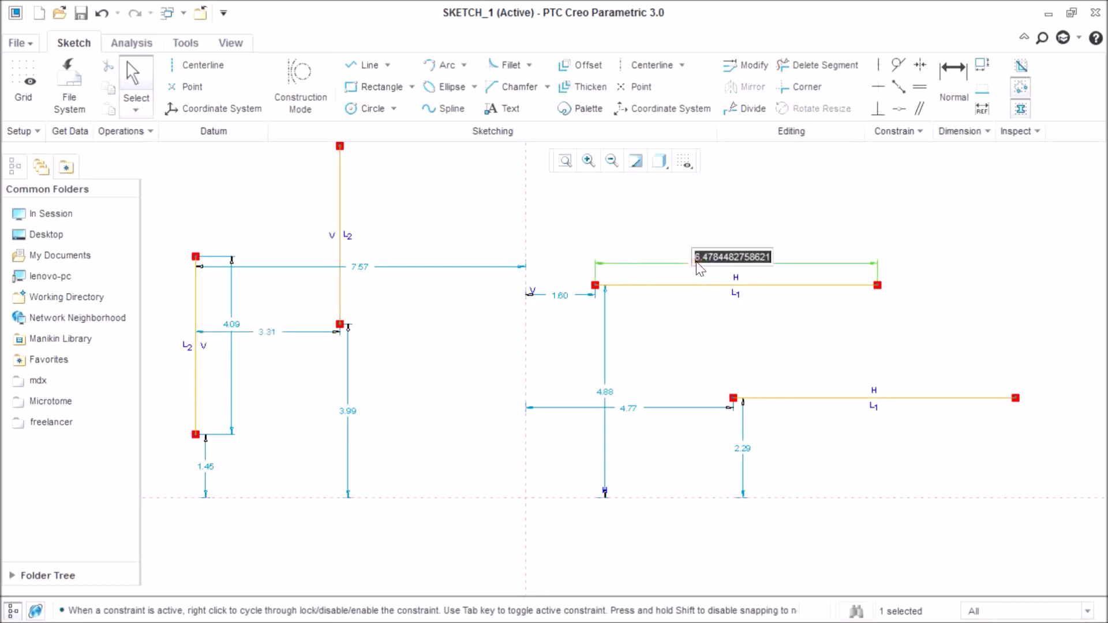
pyautogui.write('3')
pyautogui.press('Return')
pyautogui.scroll(-3, 835, 449)
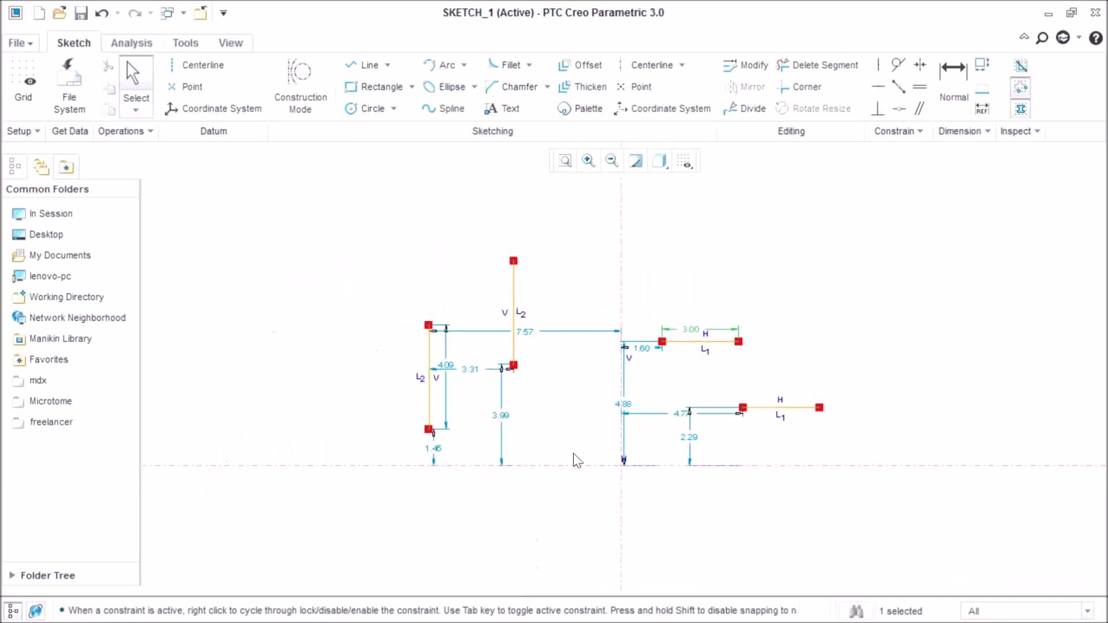
# Step: Set the length of the leftmost vertical line to 5
pyautogui.scroll(3, 443, 392)
pyautogui.doubleClick(448, 360)
pyautogui.write('5')
pyautogui.press('Return')
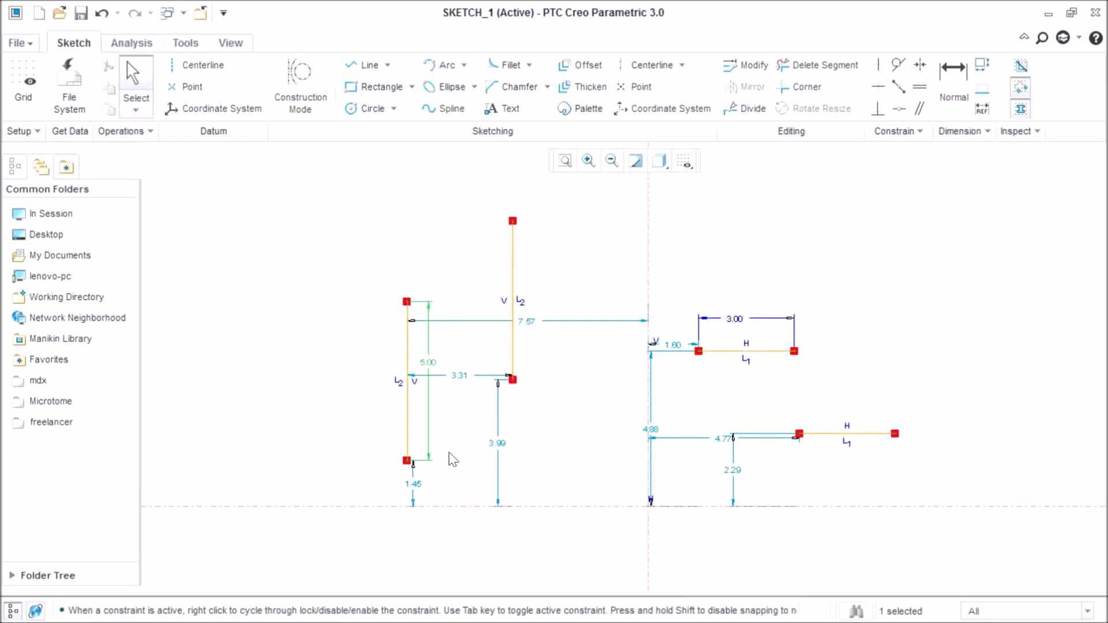
# Step: Delete both vertical lines and both horizontal lines with their dimensions, keeping only the centerlines
pyautogui.moveTo(568, 203); pyautogui.dragTo(372, 485)
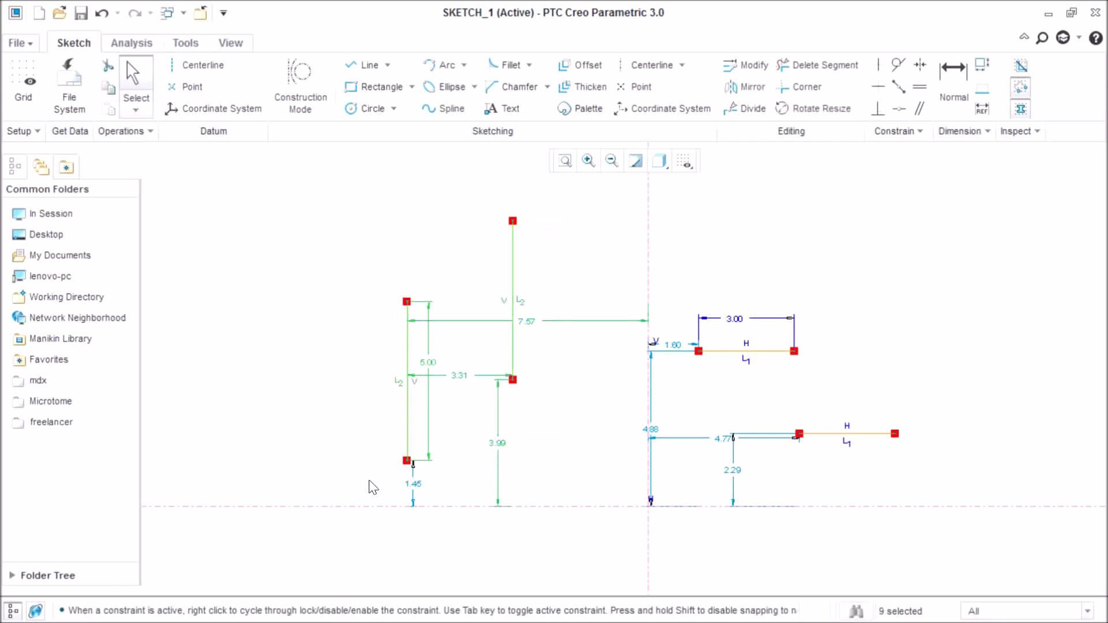
pyautogui.press('Delete')
pyautogui.moveTo(990, 275)
pyautogui.mouseDown()
pyautogui.moveTo(819, 435)
pyautogui.moveTo(700, 463)
pyautogui.moveTo(680, 482)
pyautogui.mouseUp()
pyautogui.press('Delete')
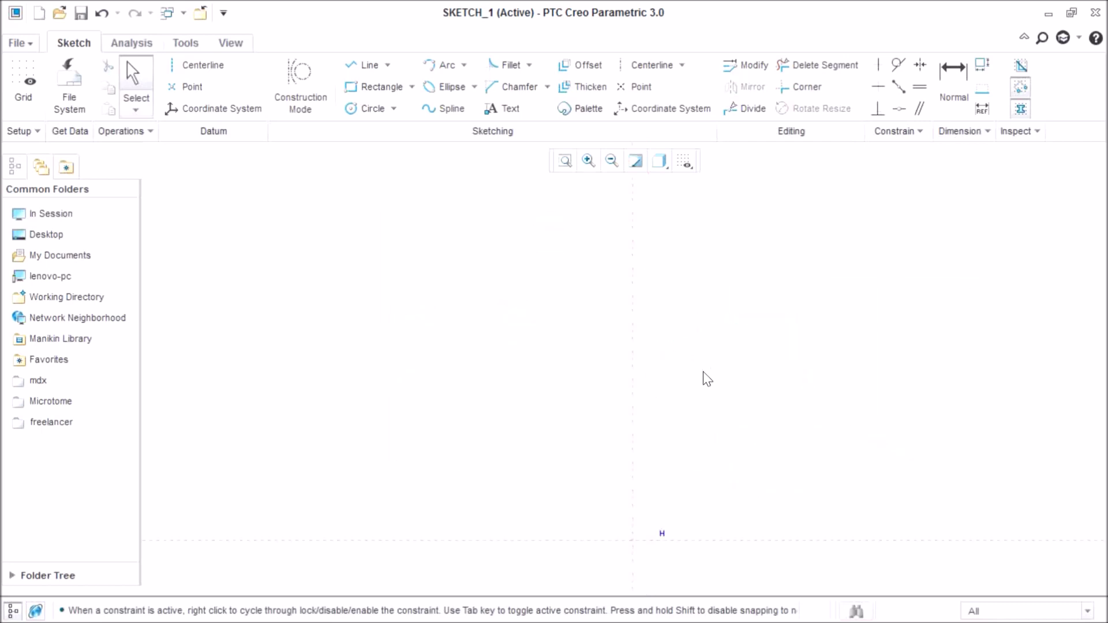
# Step: Sketch a horizontal line about 4.7 long joined to a downward vertical line about 4.3 long, left of the vertical centerline
pyautogui.click(255, 305)
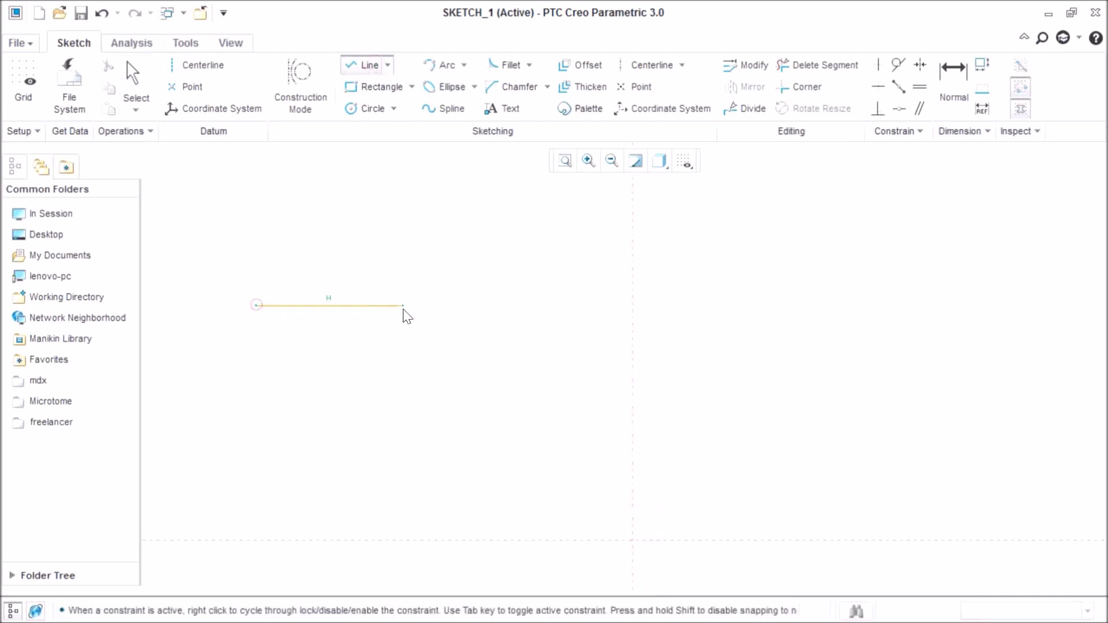
pyautogui.click(444, 306)
pyautogui.click(442, 475)
pyautogui.middleClick(519, 354)
pyautogui.middleClick(511, 373)
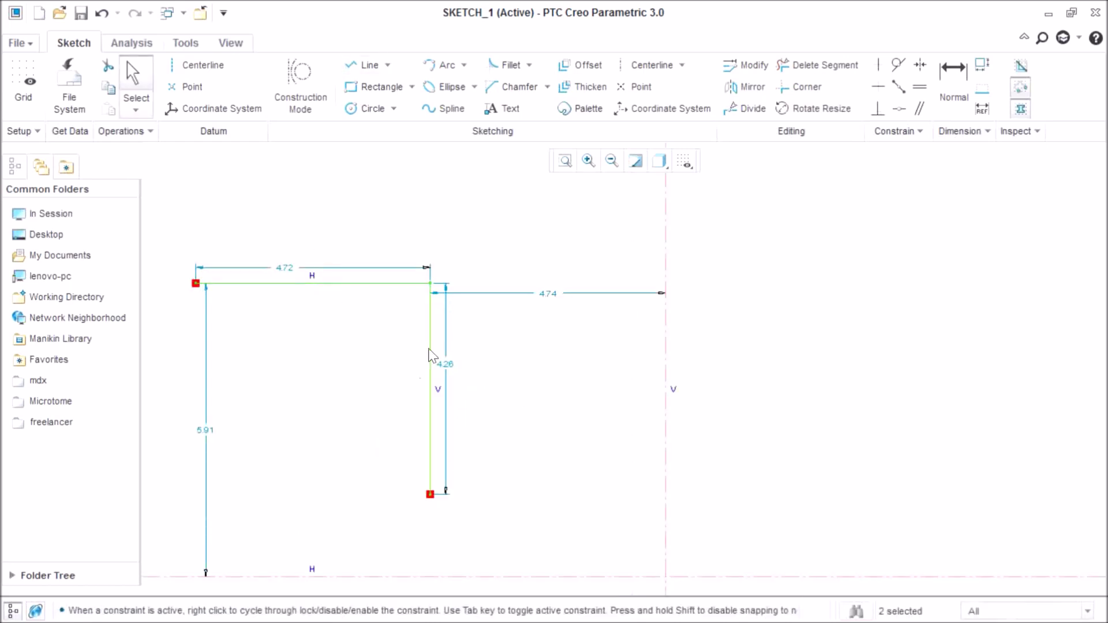
# Step: Apply an Equal constraint between the joined horizontal and vertical lines
pyautogui.click(914, 87)
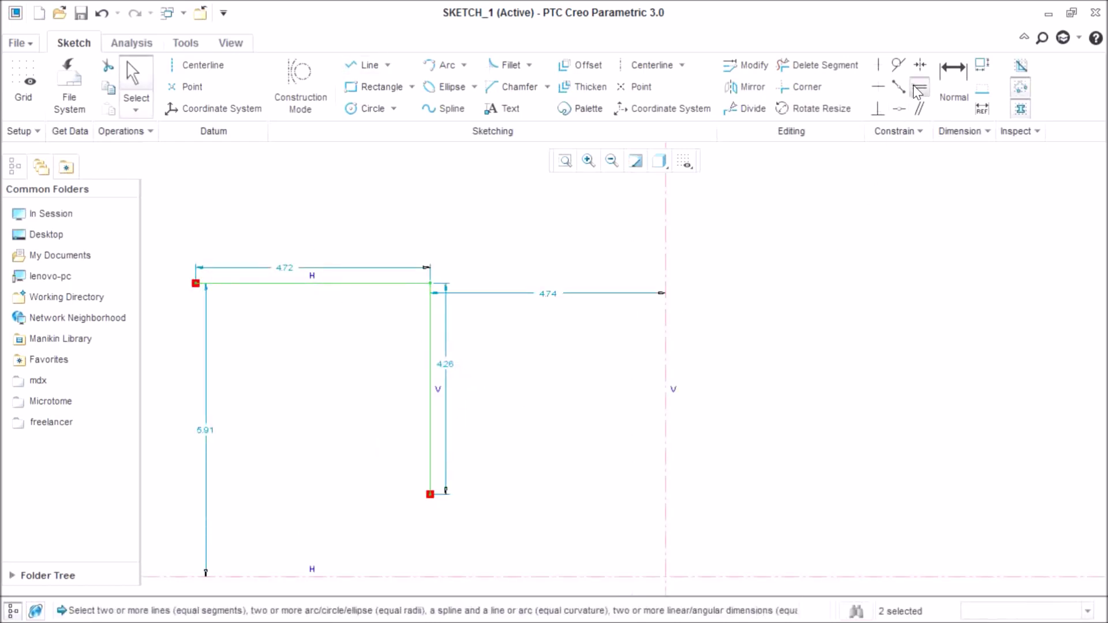
pyautogui.click(328, 283)
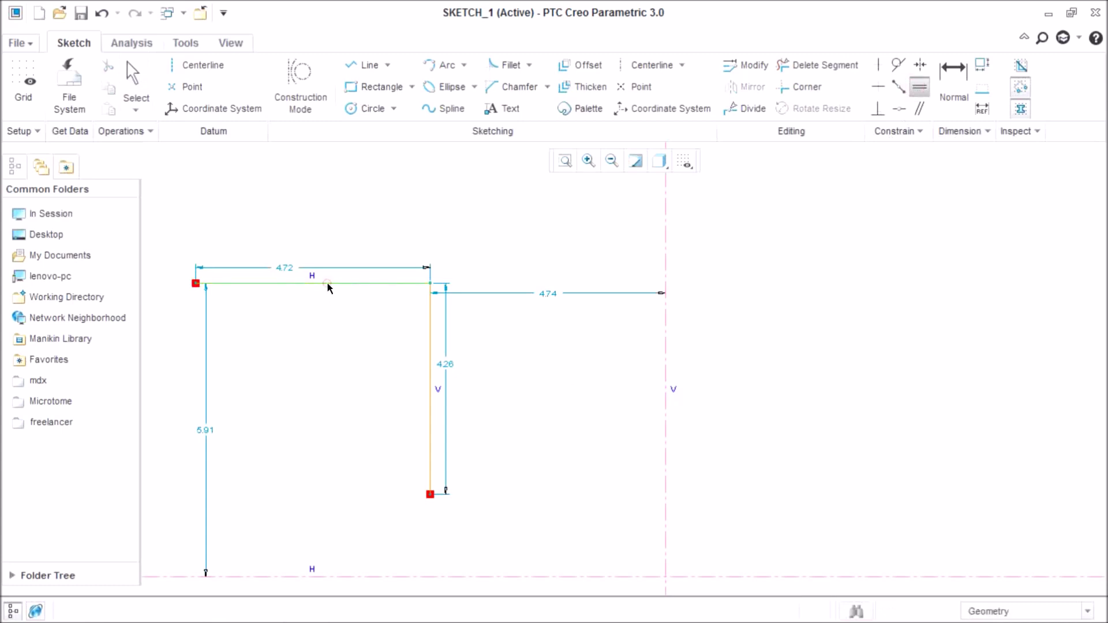
pyautogui.click(428, 362)
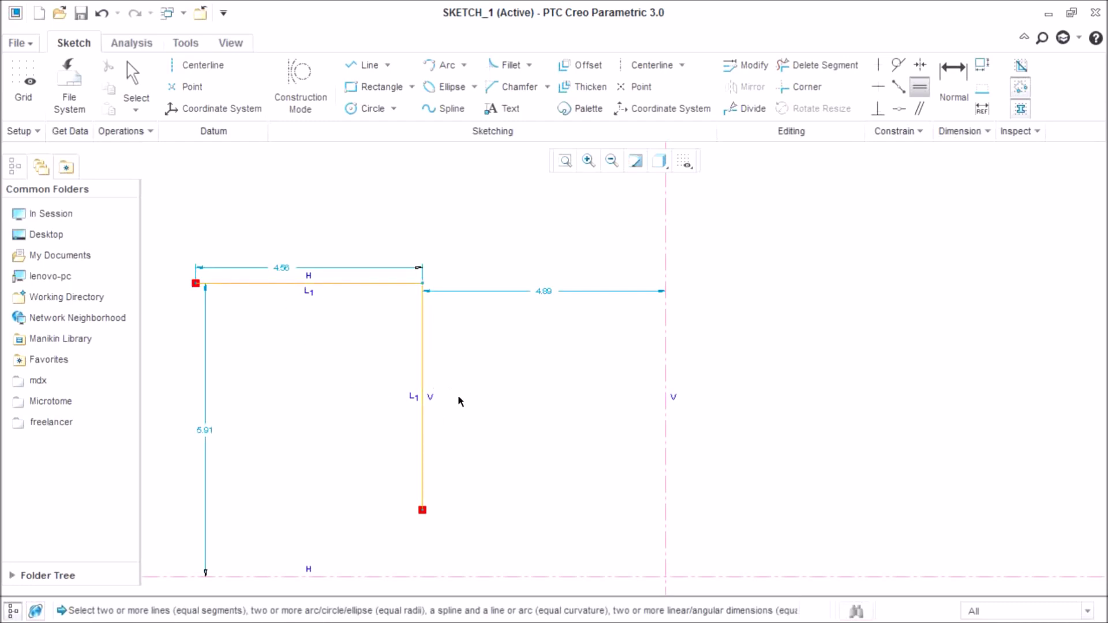
pyautogui.middleClick(296, 303)
# Step: Test the equal lengths by setting the horizontal line's dimension successively to 5, 1 and 6
pyautogui.doubleClick(286, 269)
pyautogui.write('5')
pyautogui.press('Return')
pyautogui.doubleClick(485, 257)
pyautogui.write('1')
pyautogui.press('Return')
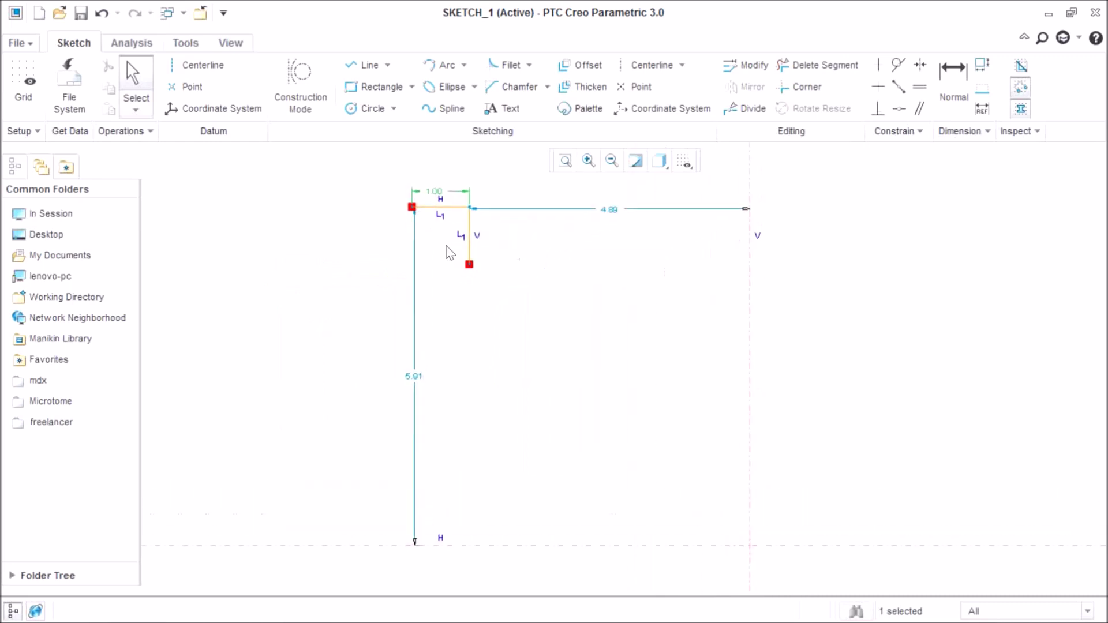
pyautogui.doubleClick(441, 191)
pyautogui.write('6')
pyautogui.press('Return')
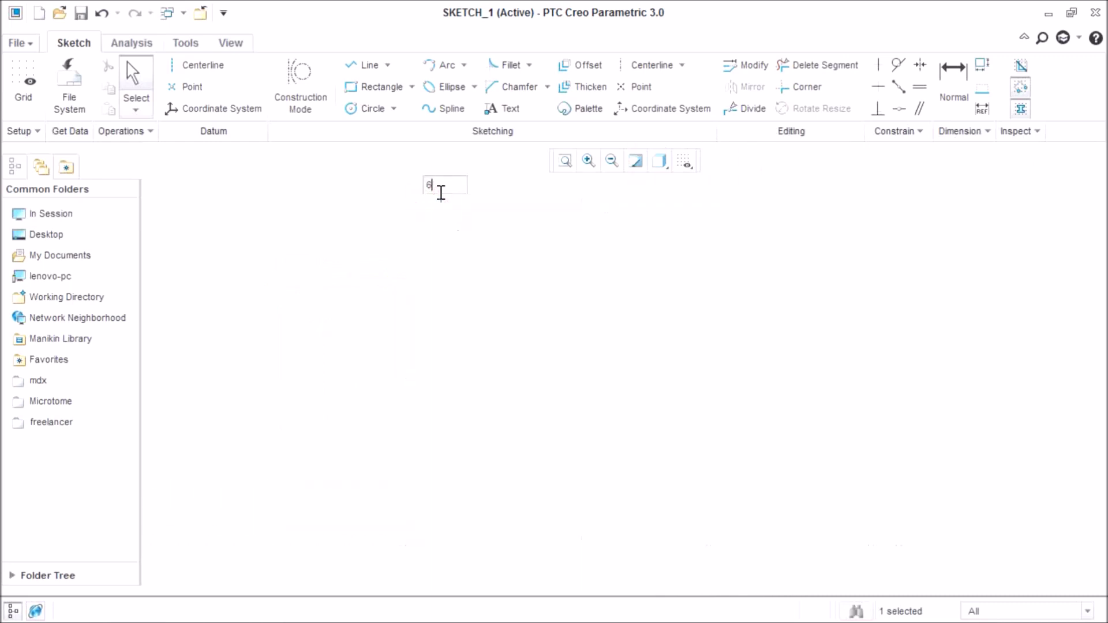
# Step: Sketch a slanted line and a vertical line about 7.75 long, both right of the vertical centerline
pyautogui.click(366, 64)
pyautogui.click(399, 227)
pyautogui.click(480, 335)
pyautogui.middleClick(565, 233)
pyautogui.click(565, 233)
pyautogui.click(564, 399)
pyautogui.middleClick(664, 307)
pyautogui.middleClick(663, 306)
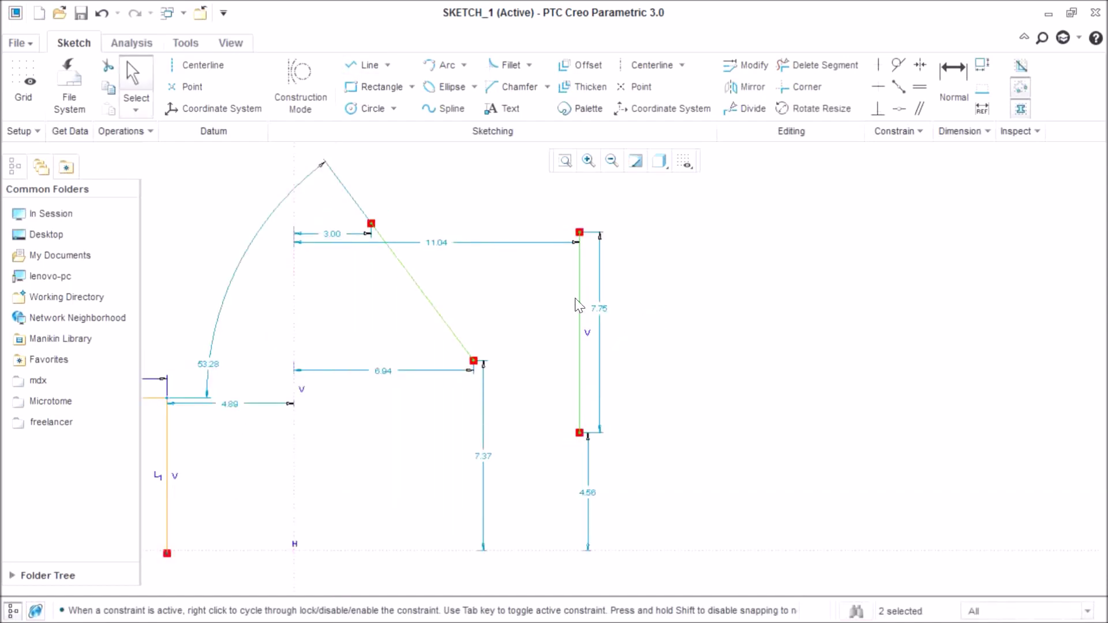
# Step: Apply an Equal constraint between the vertical line and the slanted line right of the centerline
pyautogui.click(917, 86)
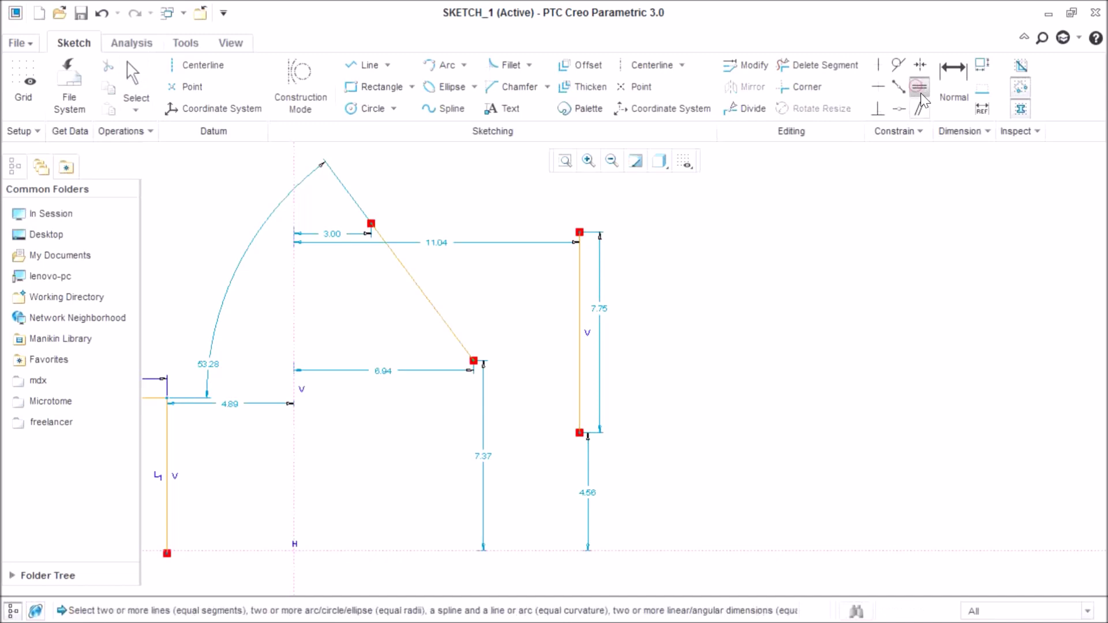
pyautogui.click(580, 324)
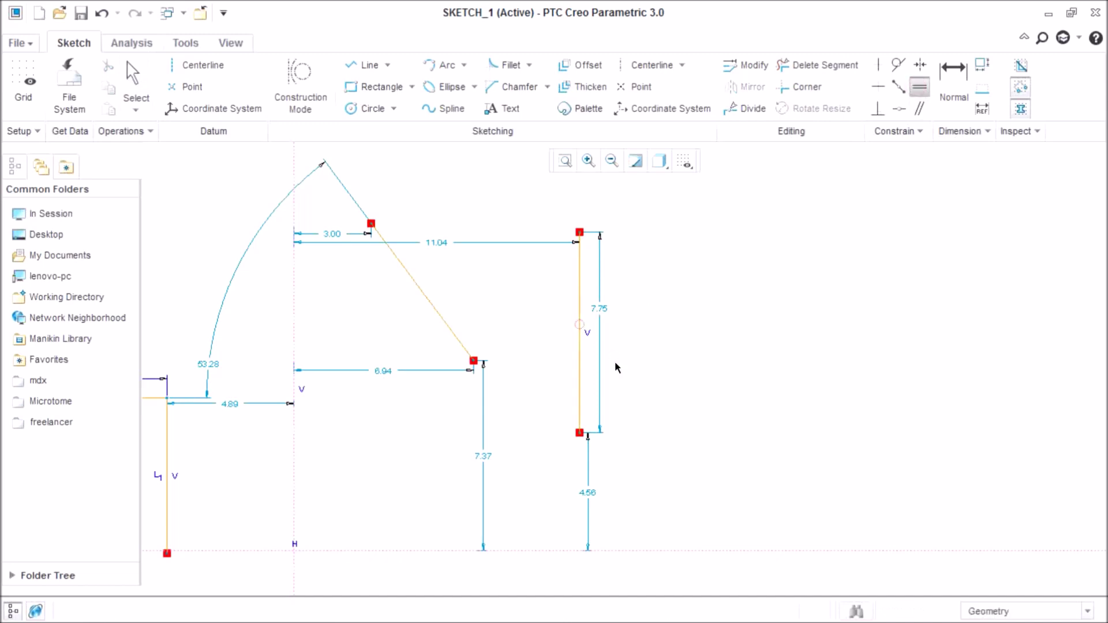
pyautogui.click(439, 316)
pyautogui.middleClick(518, 298)
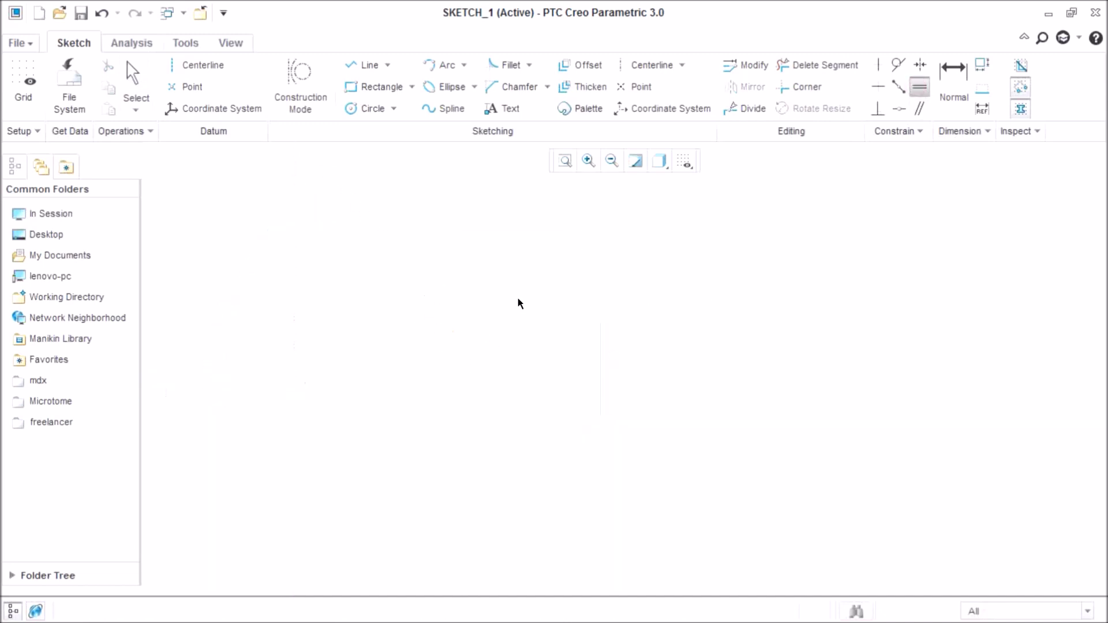
# Step: Set the length of the vertical line right of the centerline to 4
pyautogui.doubleClick(595, 312)
pyautogui.press('BackSpace')
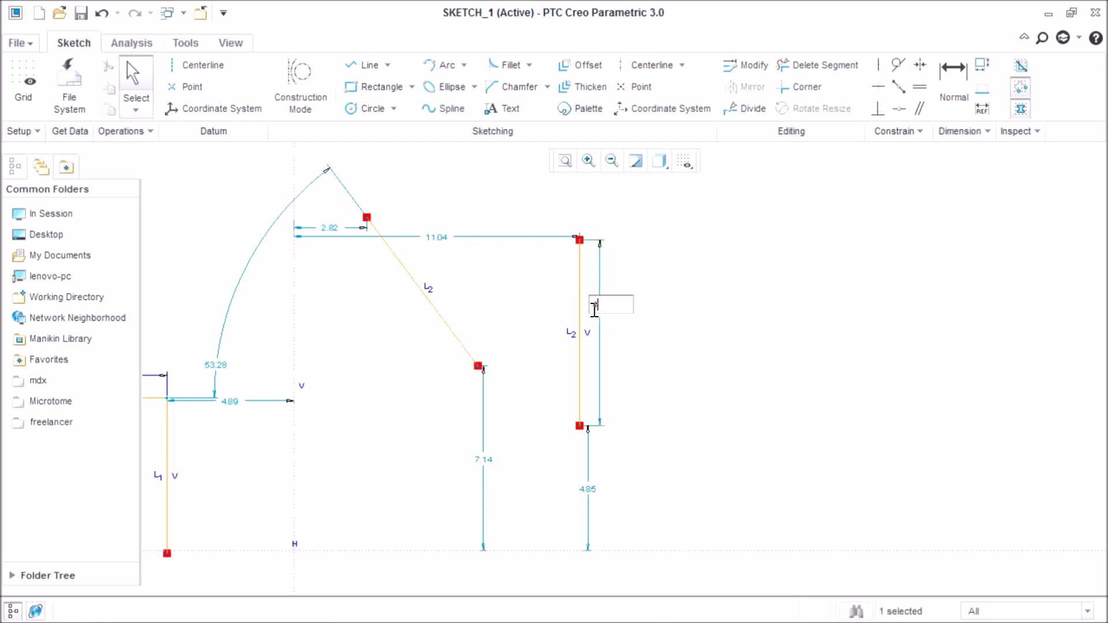
pyautogui.write('4')
pyautogui.press('Return')
pyautogui.scroll(3, 680, 393)
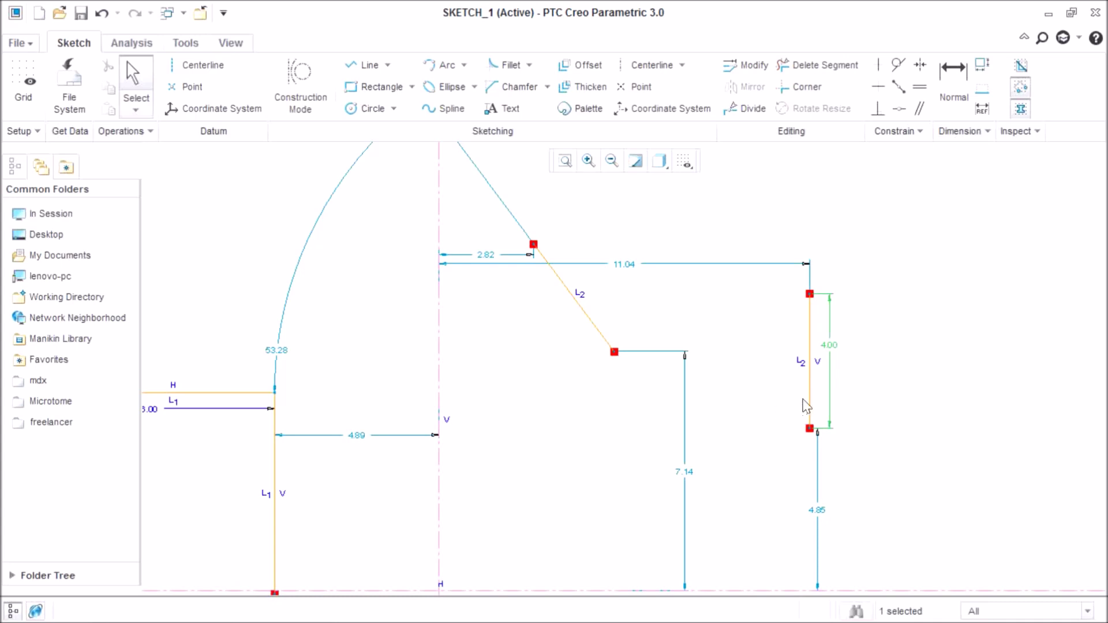
# Step: Delete the vertical and slanted lines and the joined pair of lines, leaving only the centerlines
pyautogui.press('Delete')
pyautogui.click(589, 317)
pyautogui.press('Delete')
pyautogui.click(276, 460)
pyautogui.press('Delete')
pyautogui.click(251, 393)
pyautogui.press('Delete')
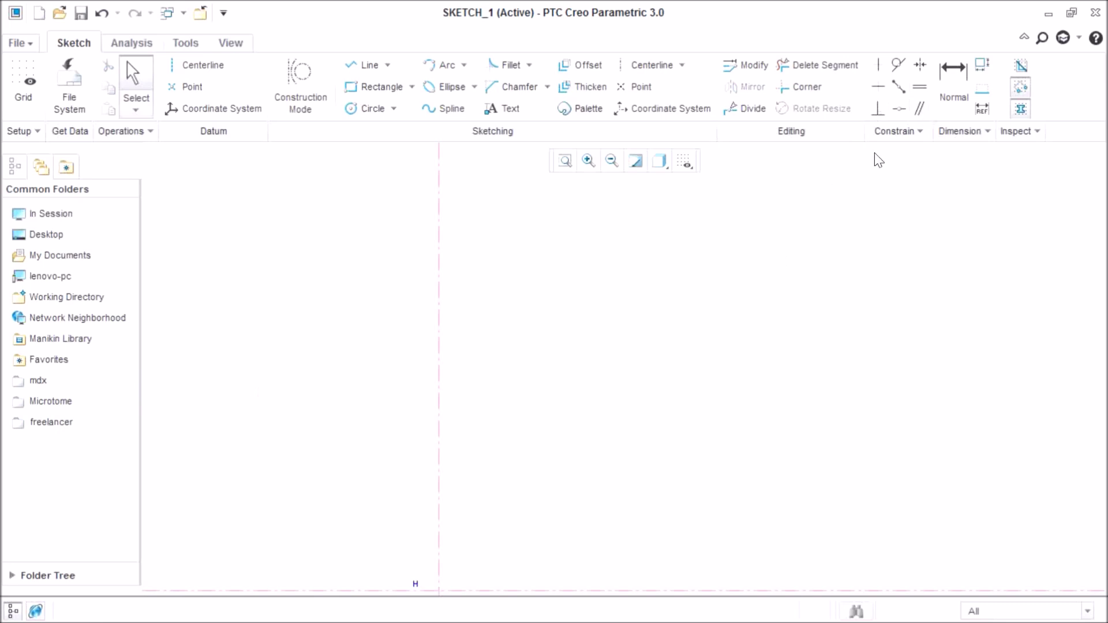
# Step: Sketch a slanted line from about 3.4 right of the vertical centerline down to the horizontal centerline, about 8.2 from the vertical one
pyautogui.click(344, 65)
pyautogui.click(553, 281)
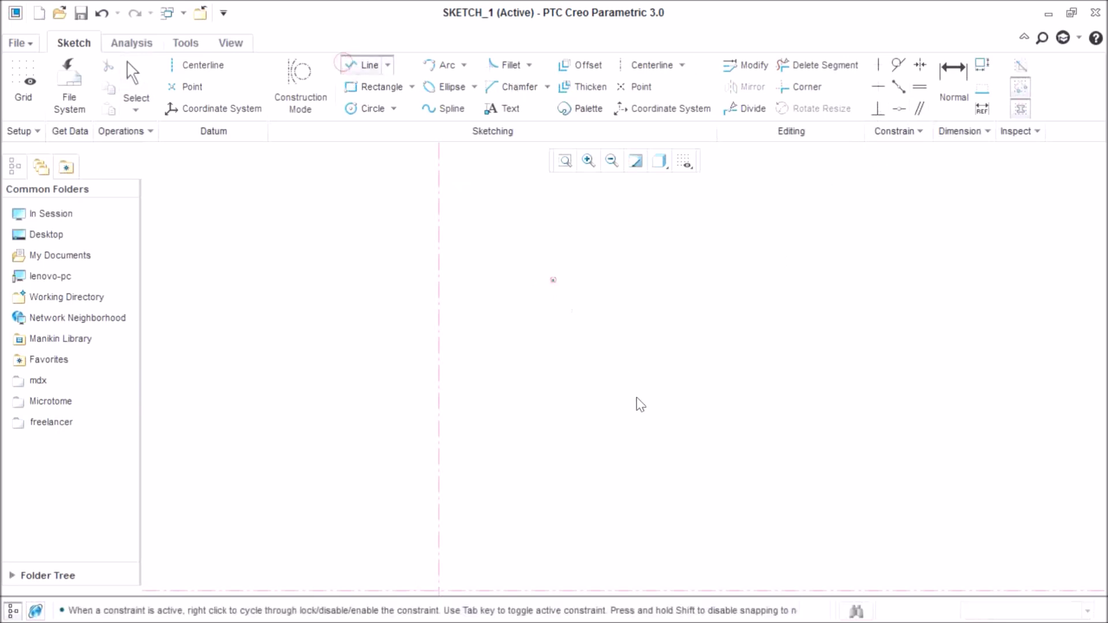
pyautogui.scroll(5, 626, 371)
pyautogui.scroll(-3, 651, 427)
pyautogui.click(672, 459)
pyautogui.middleClick(698, 410)
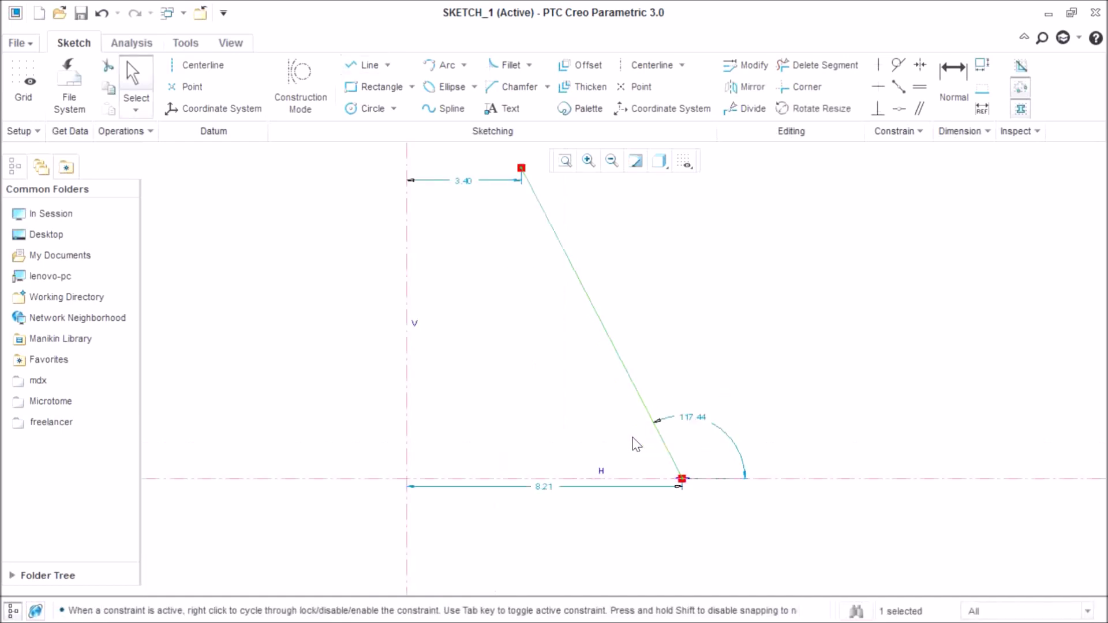
# Step: Dimension the length of the slanted line, accepting its current value
pyautogui.click(957, 81)
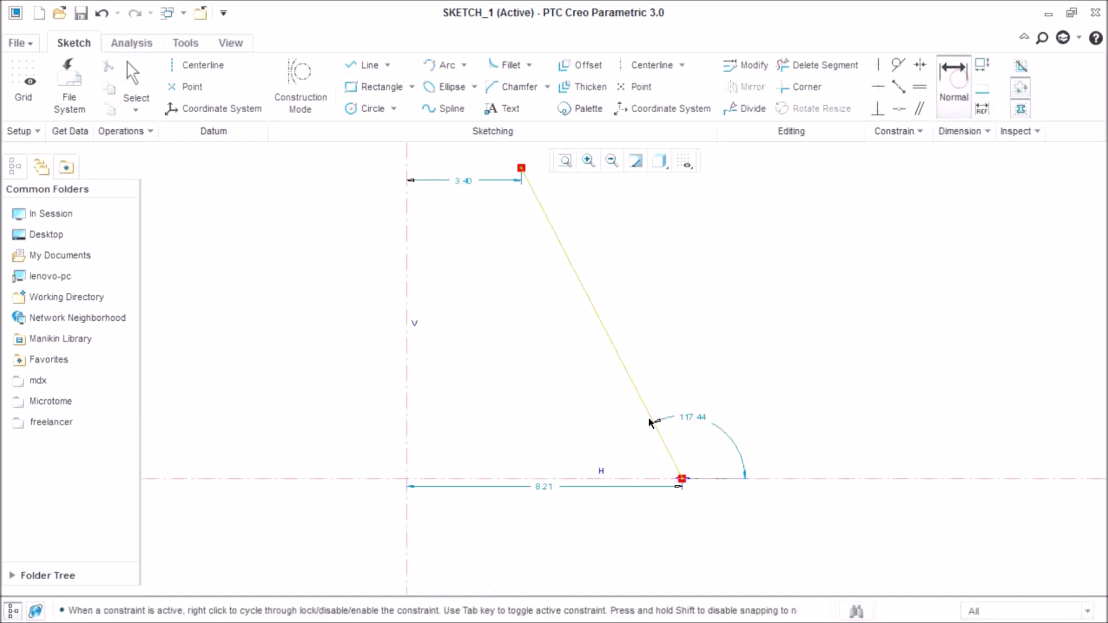
pyautogui.click(650, 423)
pyautogui.middleClick(590, 412)
pyautogui.press('Return')
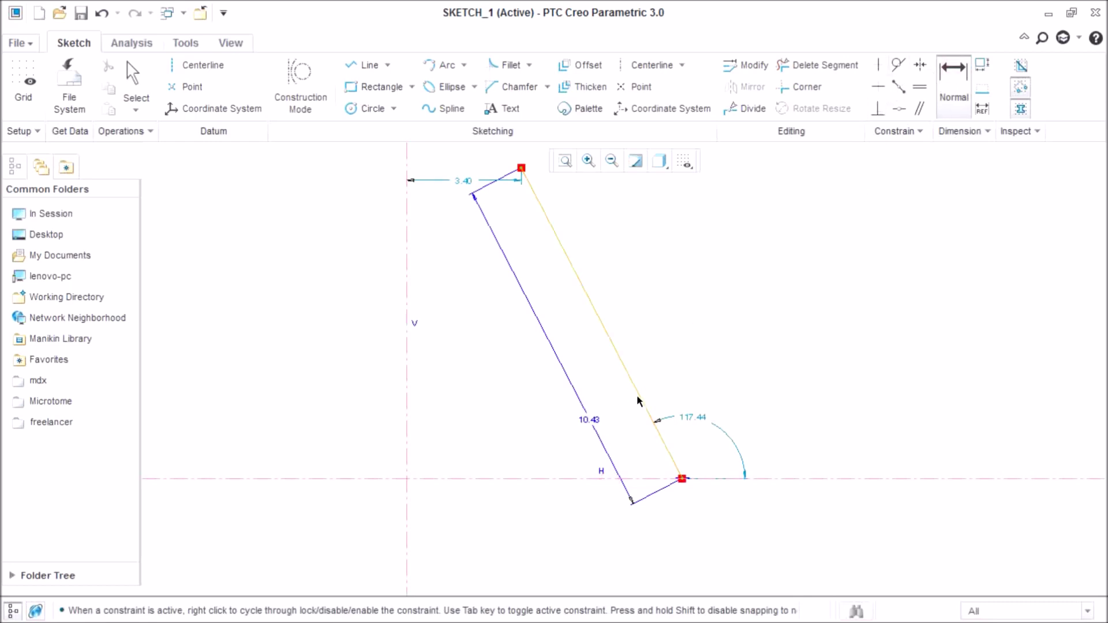
# Step: Dimension the angle between the slanted line and the horizontal centerline as 25 degrees
pyautogui.middleClick(577, 458)
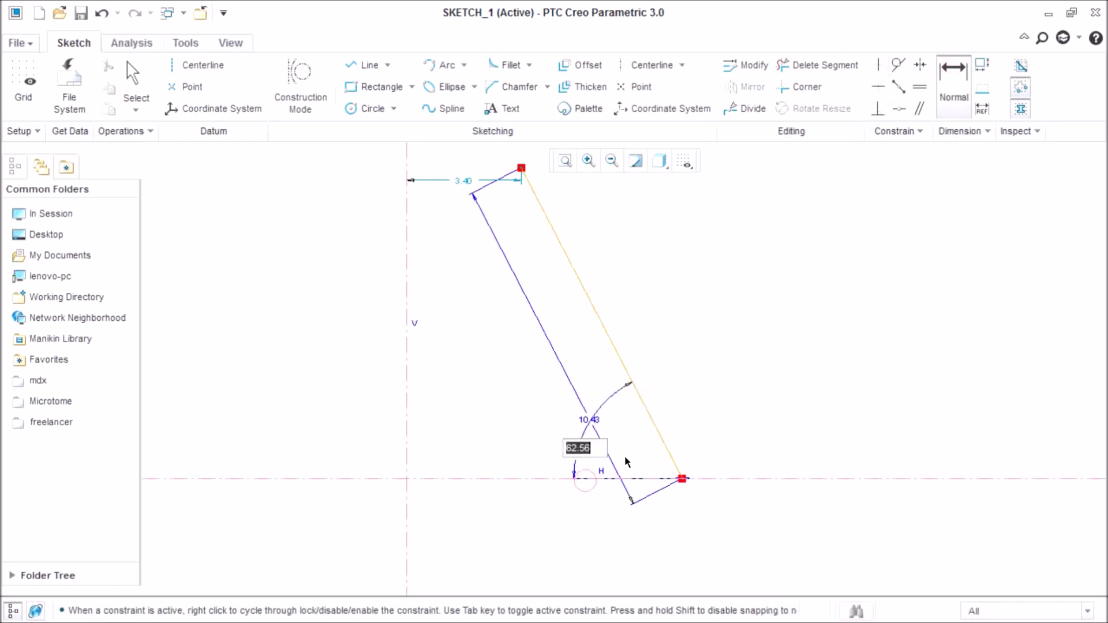
pyautogui.write('25')
pyautogui.press('Return')
pyautogui.scroll(-1, 778, 378)
pyautogui.middleClick(652, 532)
# Step: Set the slanted line's length to 5
pyautogui.doubleClick(694, 483)
pyautogui.write('5')
pyautogui.press('Return')
pyautogui.scroll(-1, 787, 390)
# Step: Dimension the distance from the vertical centerline to the slanted line's lower endpoint as 3
pyautogui.click(946, 81)
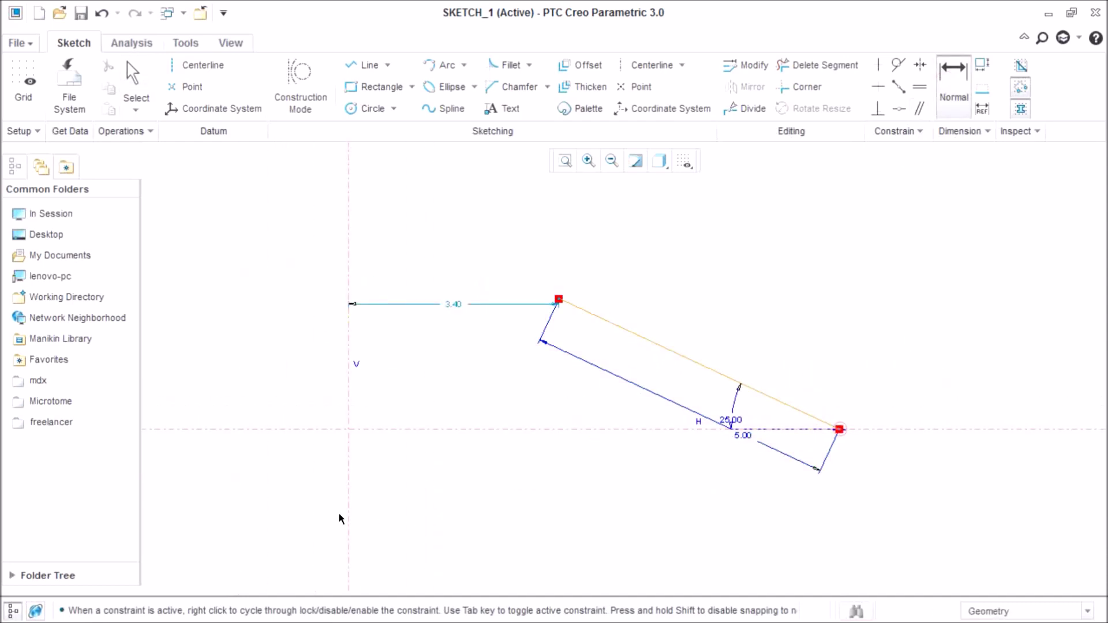
pyautogui.middleClick(400, 464)
pyautogui.write('3')
pyautogui.press('Return')
pyautogui.middleClick(688, 329)
# Step: Sketch a second slanted line from about 2.1 right of and 4.1 above the centerline intersection down to the horizontal centerline
pyautogui.scroll(2, 404, 363)
pyautogui.scroll(-1, 617, 332)
pyautogui.click(359, 65)
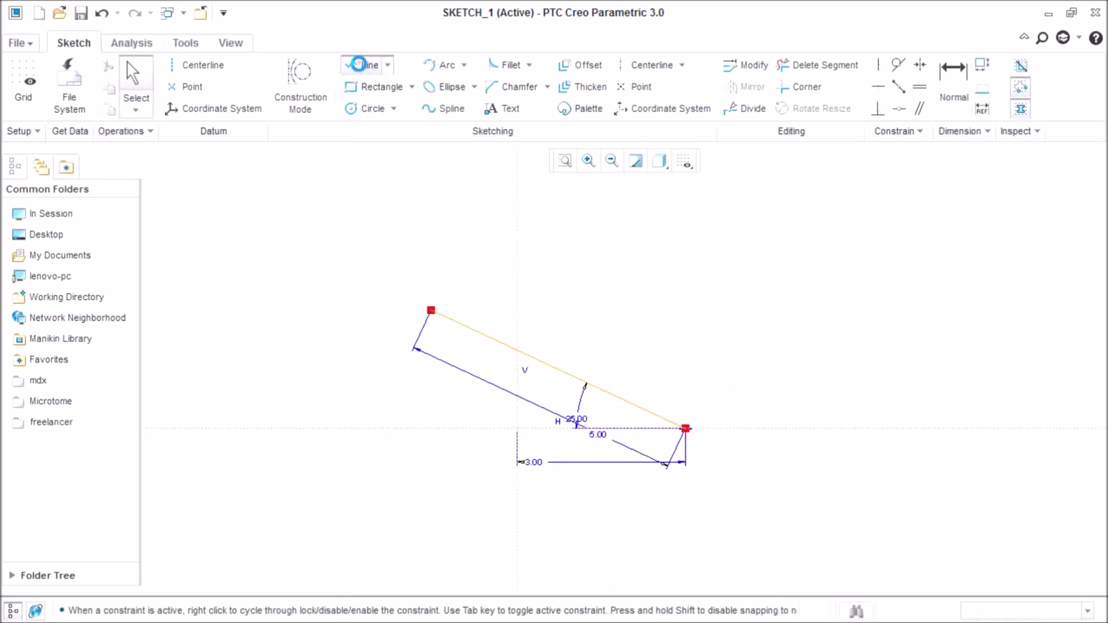
pyautogui.click(635, 201)
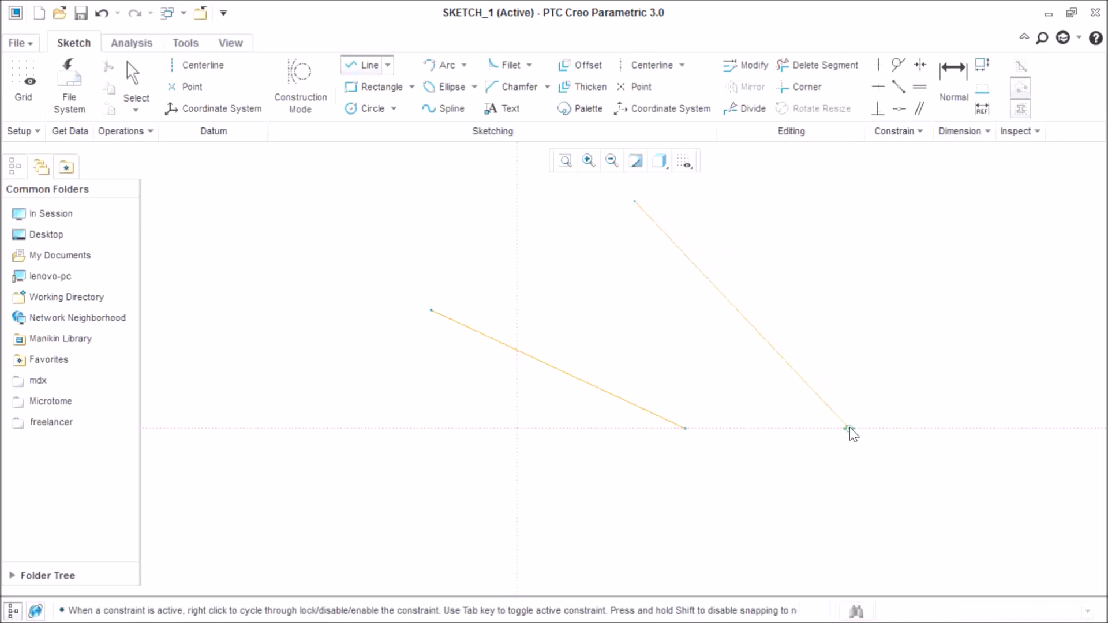
pyautogui.click(849, 428)
pyautogui.middleClick(859, 281)
# Step: Apply a Parallel constraint between the two slanted lines
pyautogui.click(920, 109)
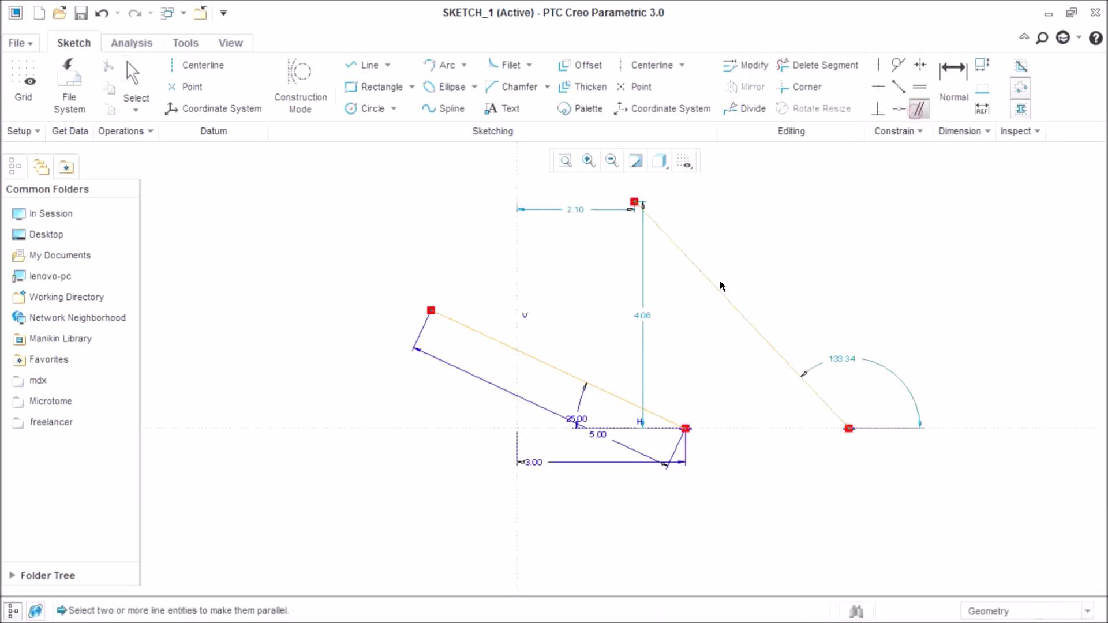
pyautogui.click(618, 396)
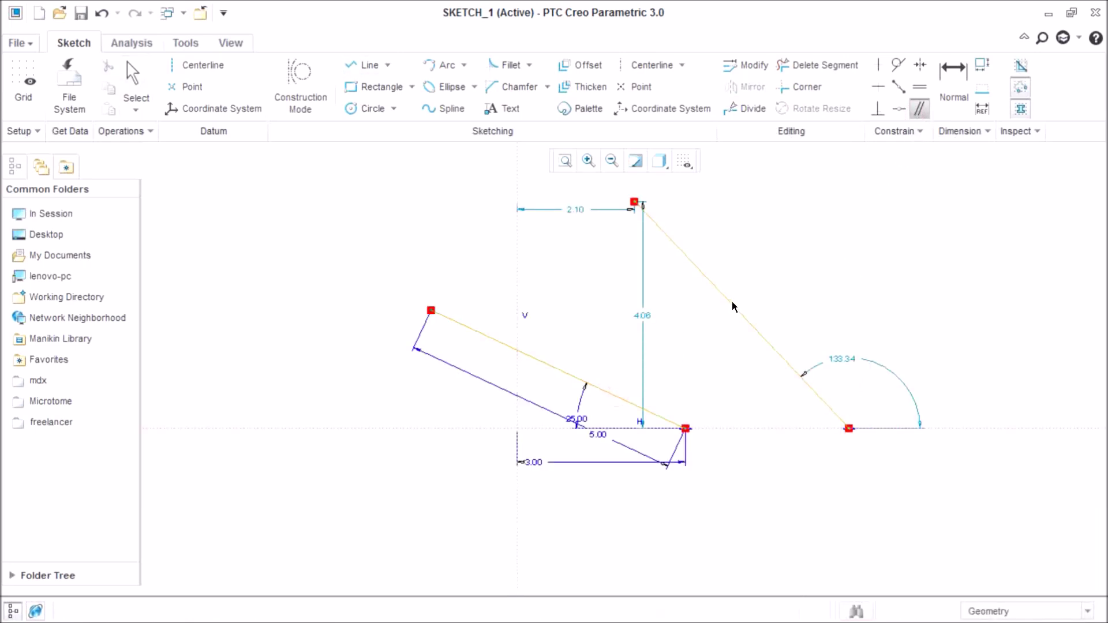
pyautogui.click(732, 303)
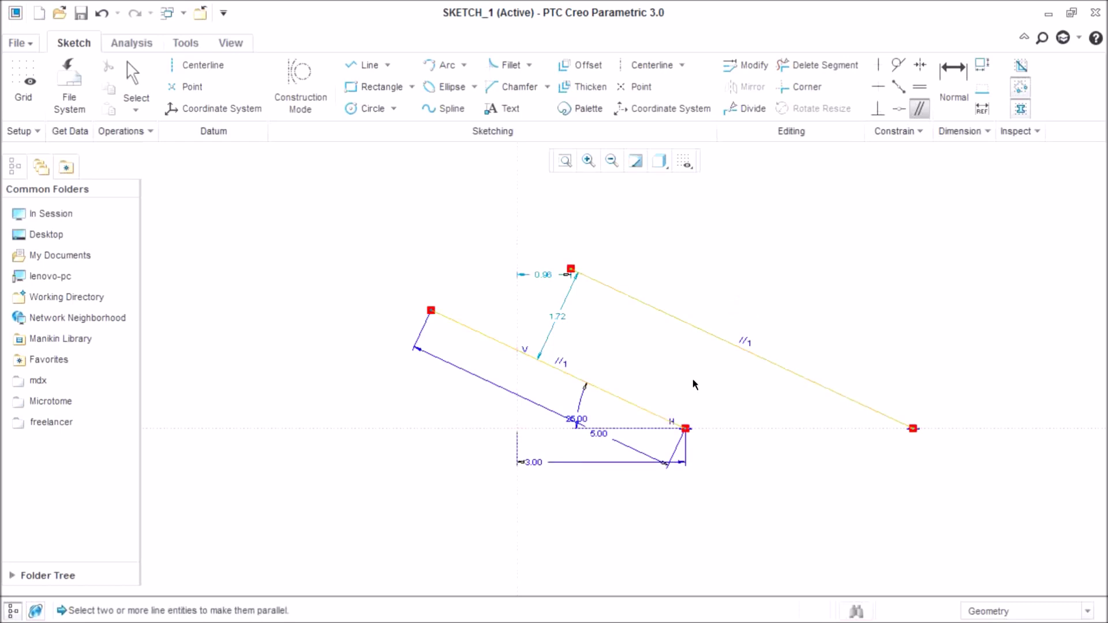
pyautogui.scroll(-1, 590, 307)
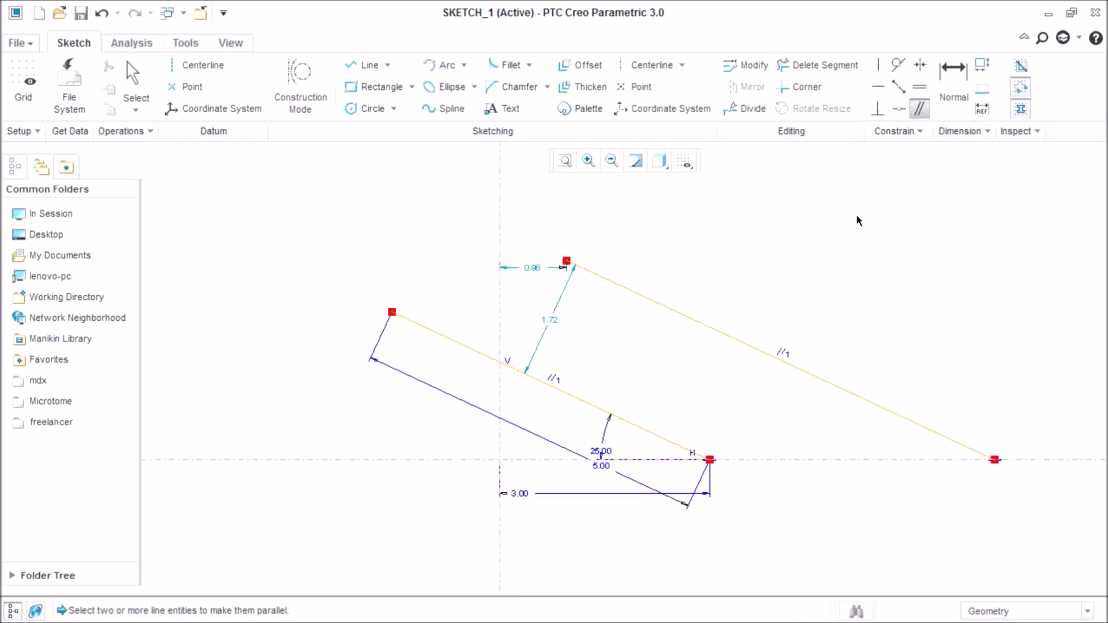
# Step: Dimension the second slanted line's angle to the horizontal centerline and convert the conflicting dimension to a reference dimension
pyautogui.click(955, 93)
pyautogui.click(871, 401)
pyautogui.click(850, 459)
pyautogui.middleClick(830, 429)
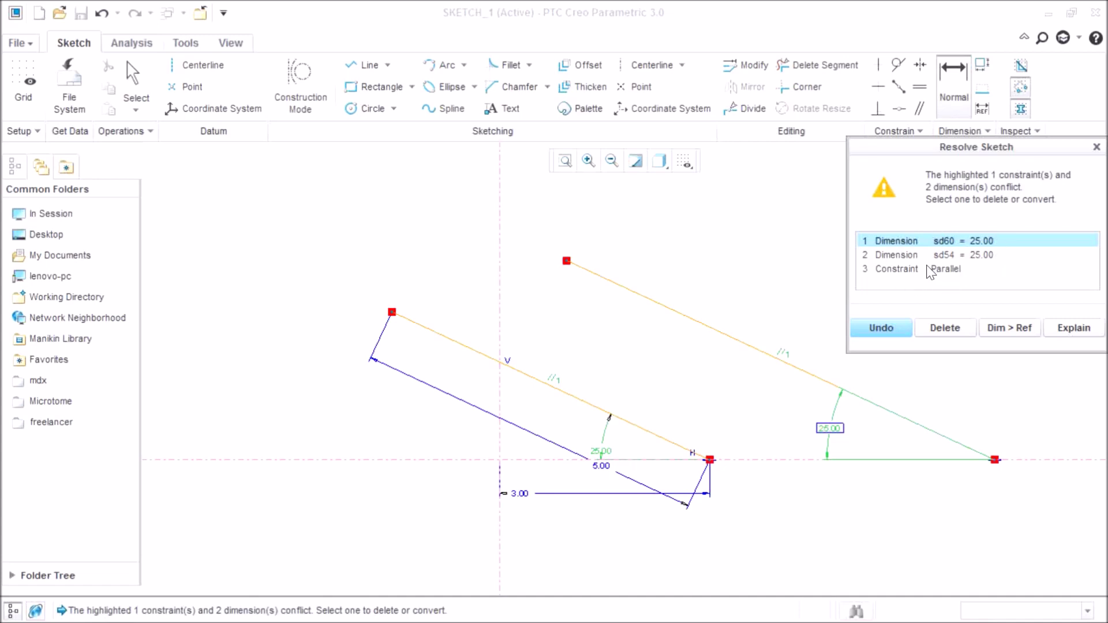
pyautogui.click(1010, 330)
pyautogui.scroll(2, 842, 446)
pyautogui.scroll(-2, 598, 401)
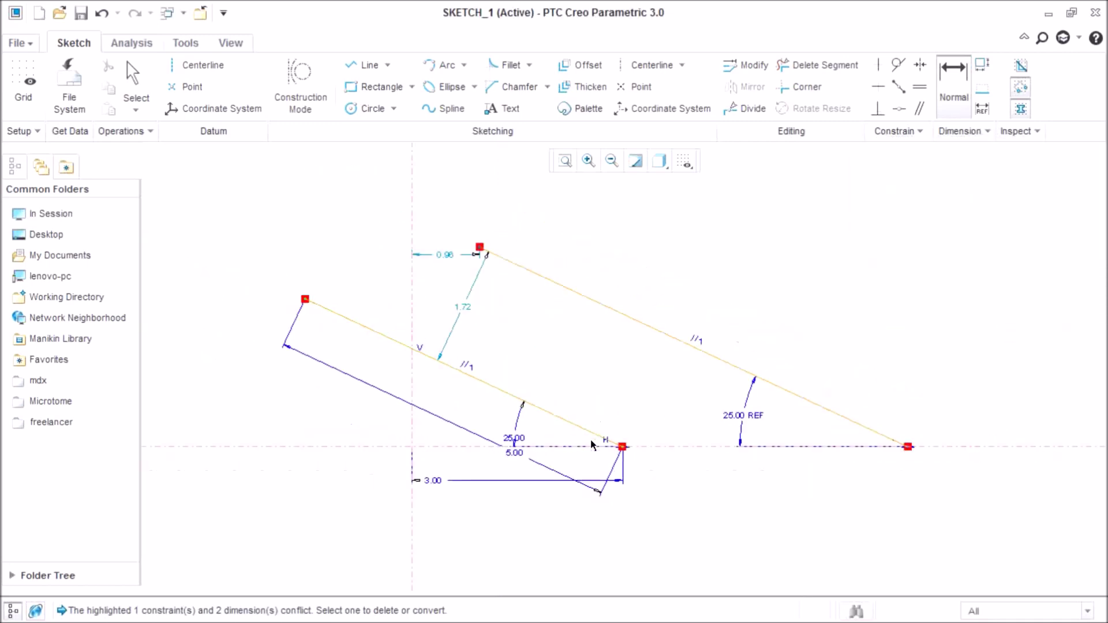
# Step: Test the parallel constraint by setting the first slanted line's angle to 30 and finally 45 degrees
pyautogui.middleClick(526, 428)
pyautogui.doubleClick(517, 438)
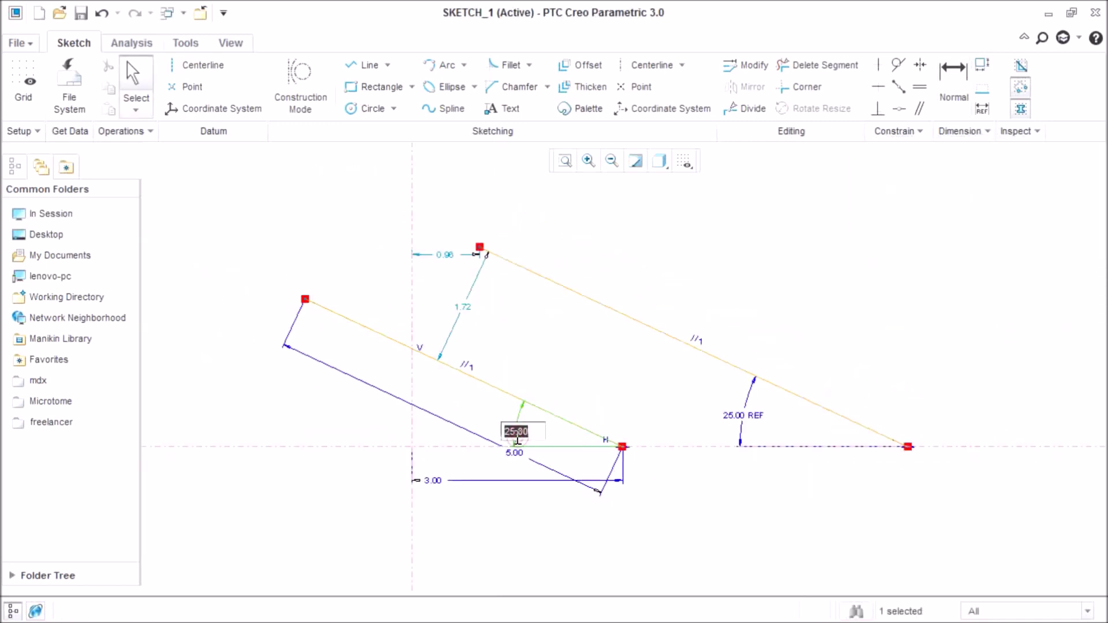
pyautogui.write('30')
pyautogui.press('Return')
pyautogui.scroll(-3, 758, 439)
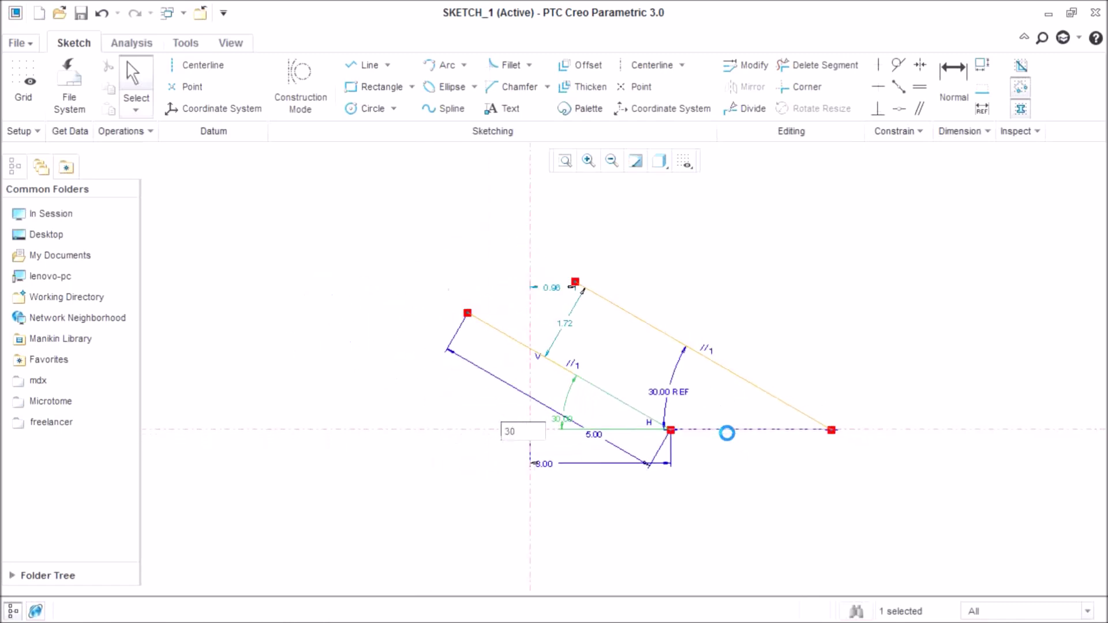
pyautogui.doubleClick(574, 415)
pyautogui.write('45')
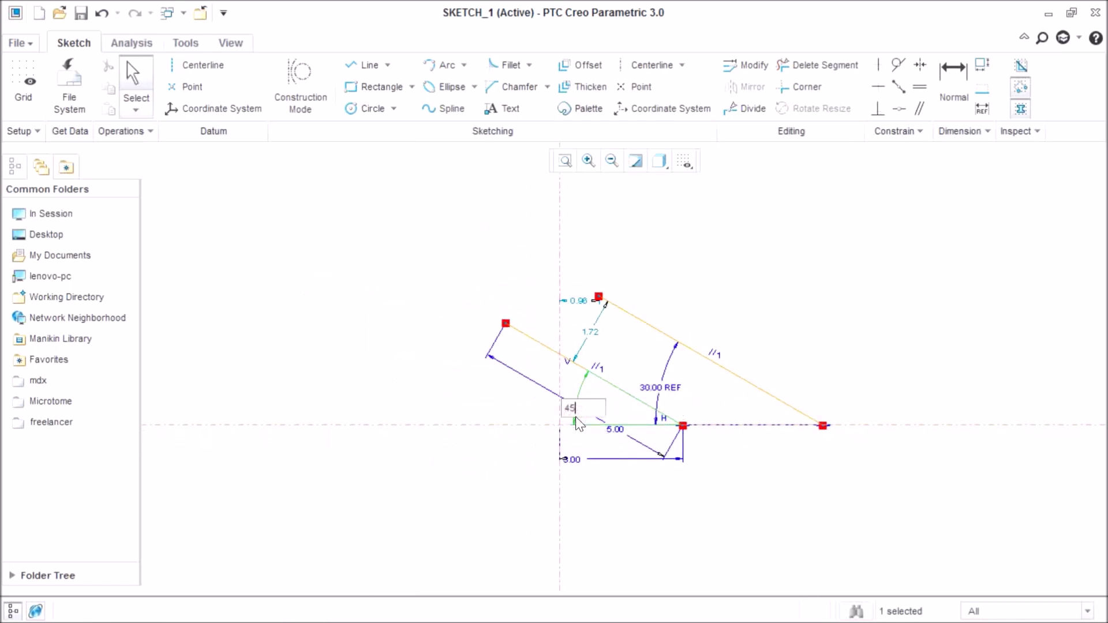
pyautogui.press('Return')
pyautogui.scroll(-2, 695, 427)
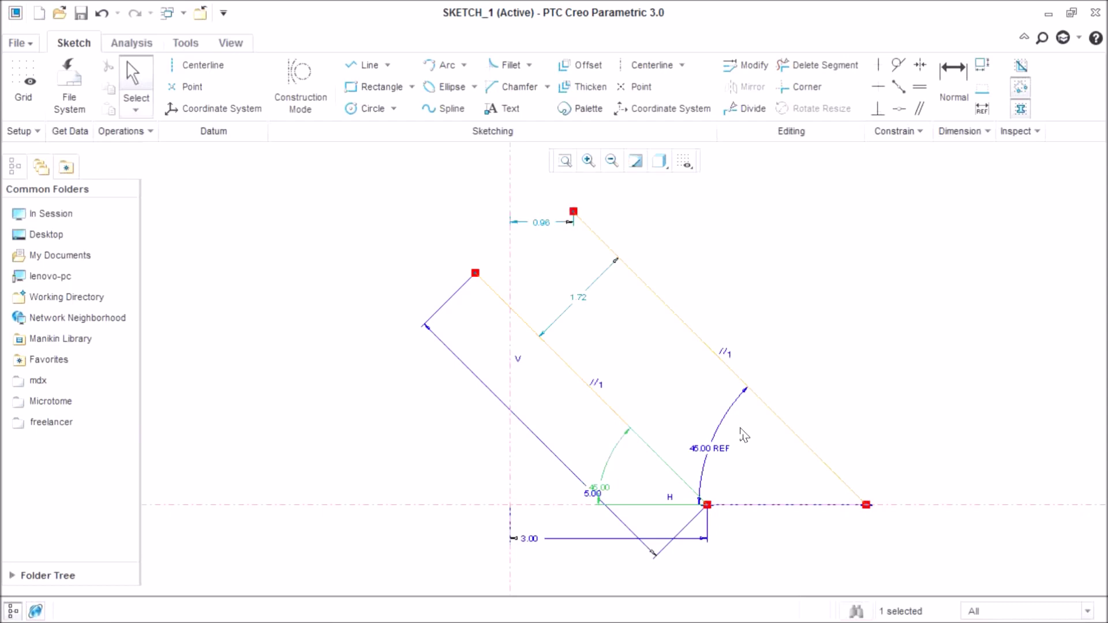
# Step: Apply an Equal constraint between the two parallel slanted lines
pyautogui.click(920, 87)
pyautogui.click(610, 408)
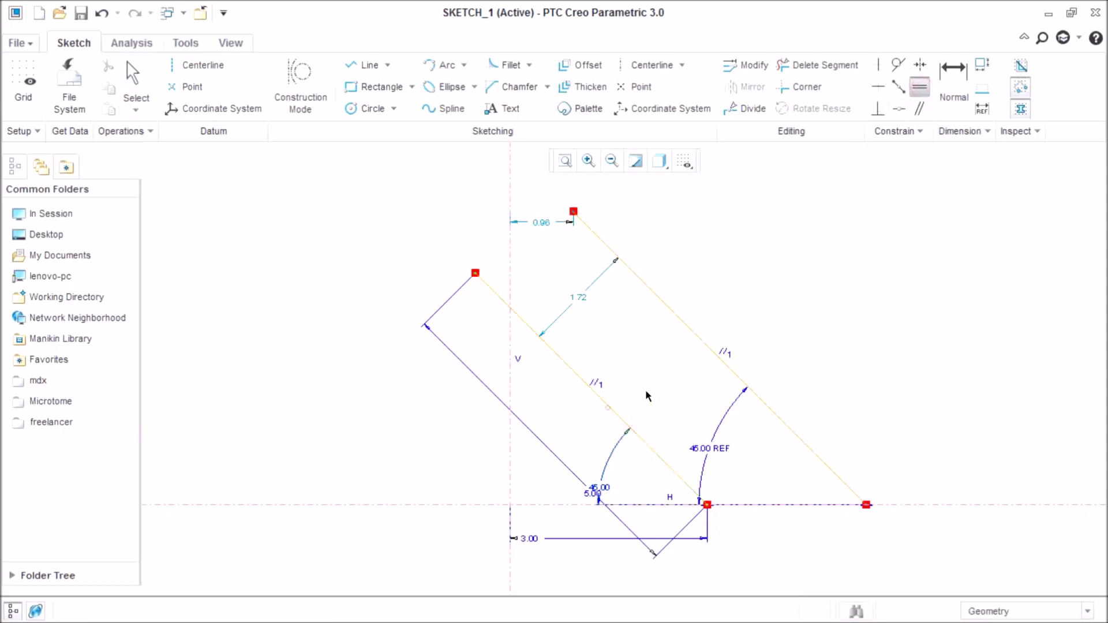
pyautogui.click(697, 336)
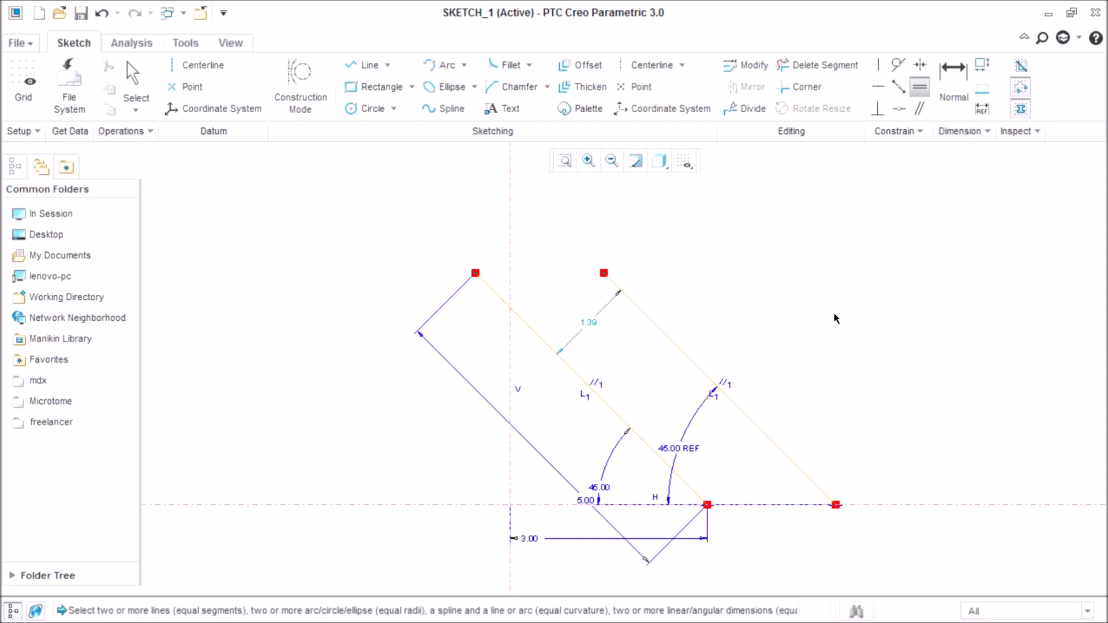
pyautogui.middleClick(699, 346)
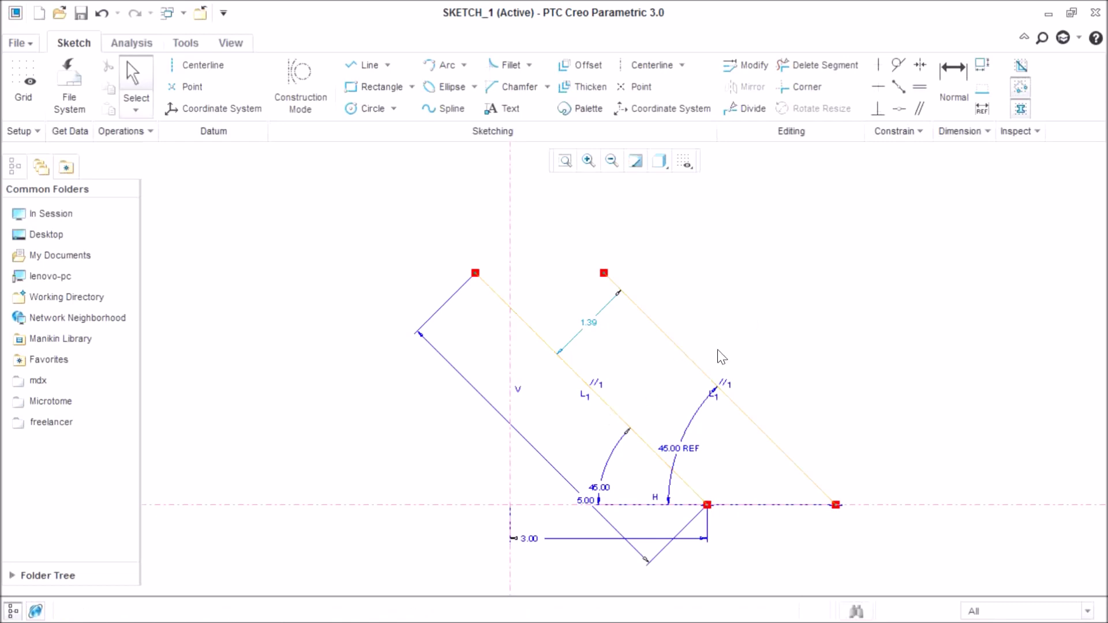
# Step: Delete both slanted lines, leaving only the two centerlines in the sketch
pyautogui.click(690, 360)
pyautogui.press('Delete')
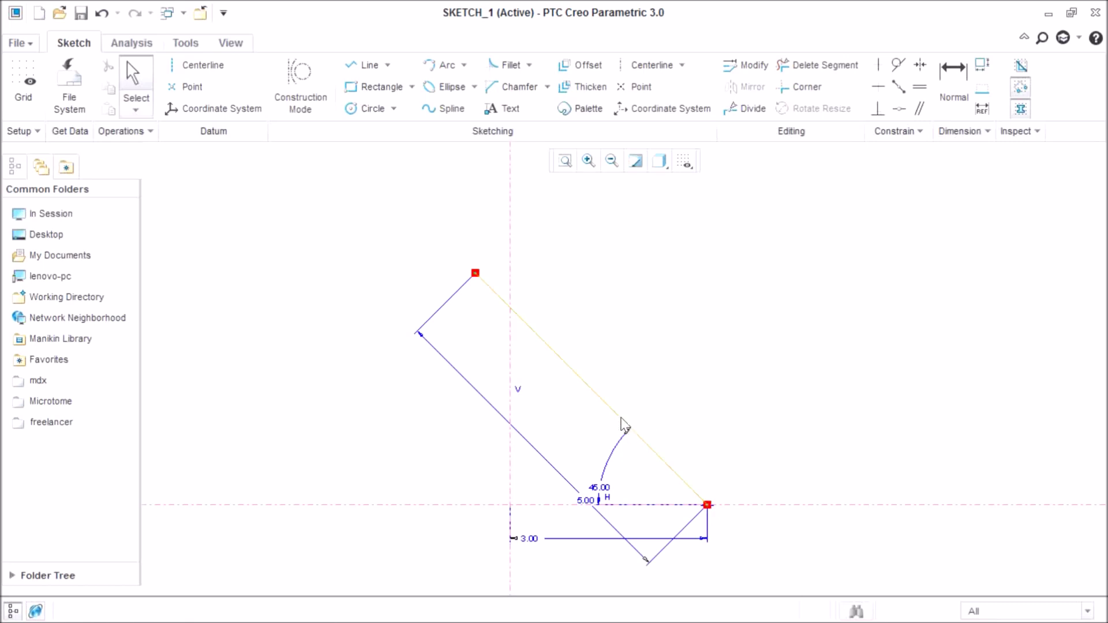
pyautogui.scroll(-2, 906, 119)
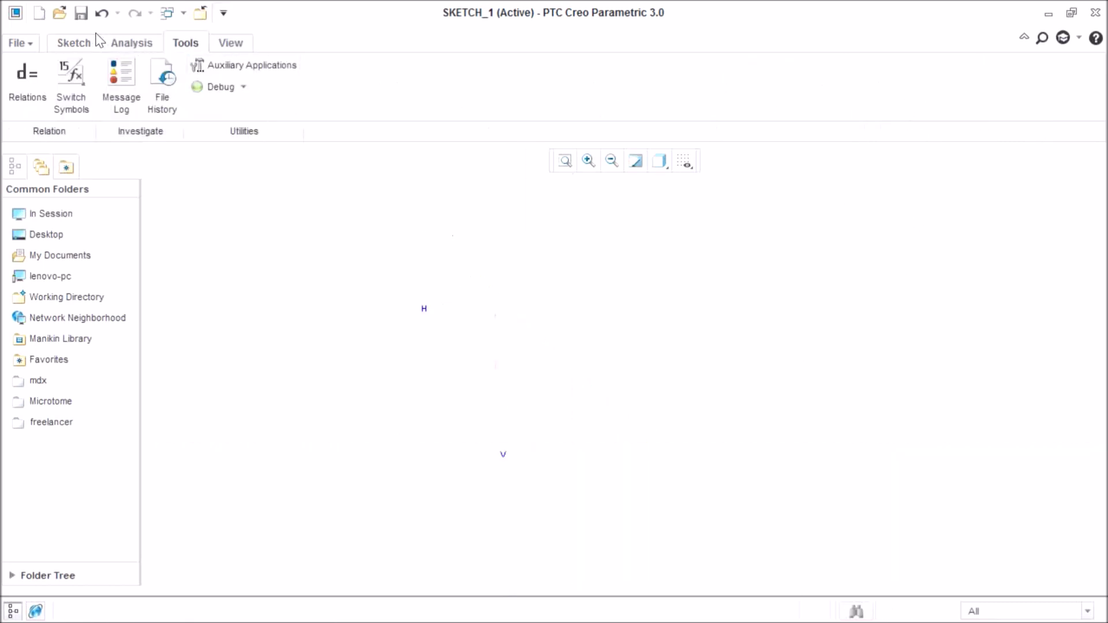
pyautogui.click(74, 43)
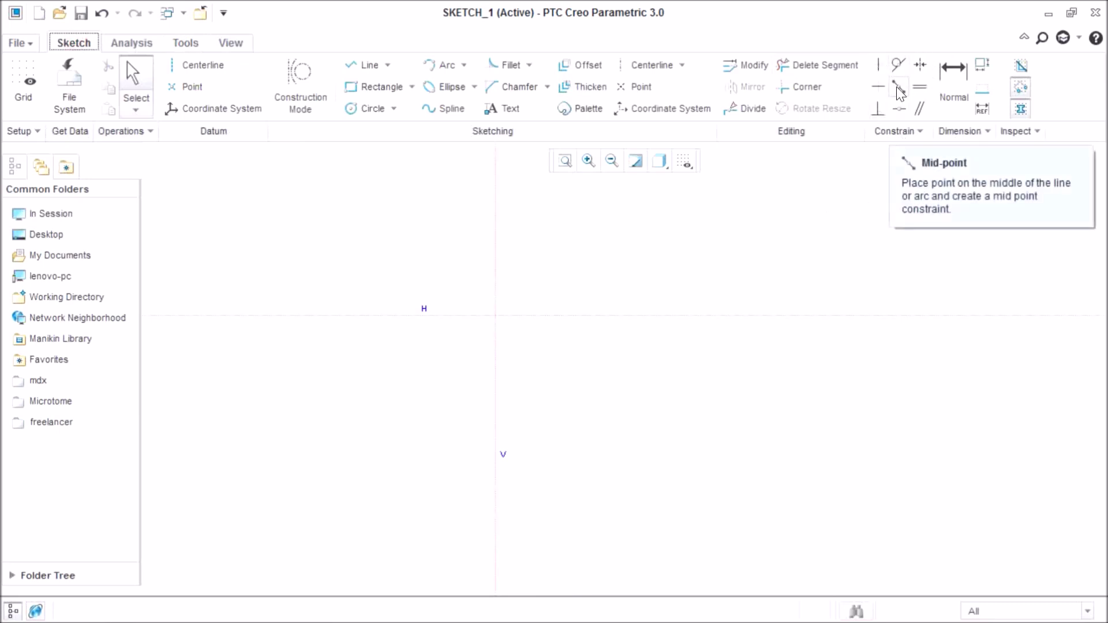
# Step: Sketch a slanted line from about 10.15 to 7.62 left of the vertical centerline, its lower end about 4.04 above the horizontal centerline
pyautogui.scroll(2, 629, 463)
pyautogui.scroll(-1, 604, 361)
pyautogui.click(359, 66)
pyautogui.click(353, 186)
pyautogui.click(396, 301)
pyautogui.middleClick(475, 248)
# Step: Sketch a vertical line about 8.87 long, about 10.05 right of the vertical centerline, ending just below the horizontal centerline
pyautogui.click(701, 224)
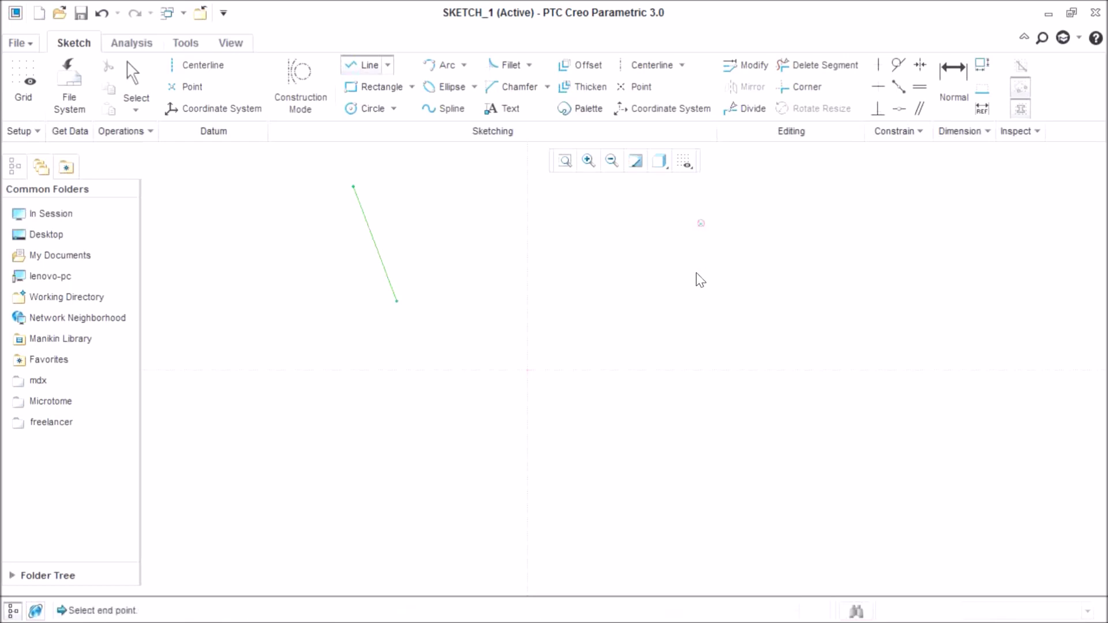
pyautogui.scroll(-3, 704, 386)
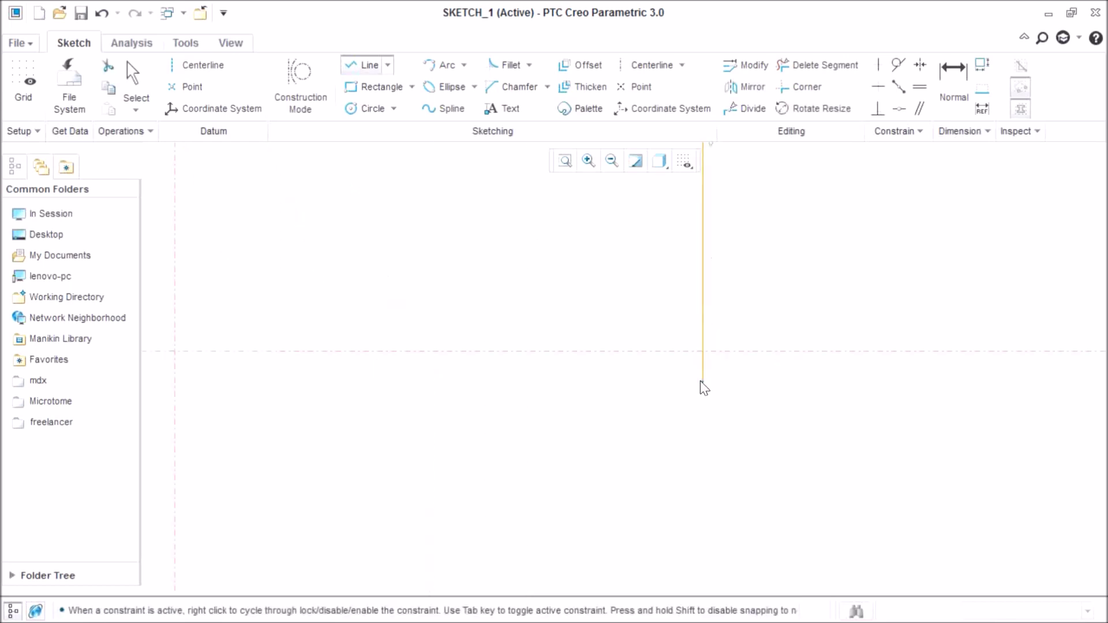
pyautogui.click(703, 370)
pyautogui.middleClick(799, 265)
pyautogui.scroll(2, 656, 371)
pyautogui.middleClick(635, 391)
pyautogui.scroll(1, 599, 297)
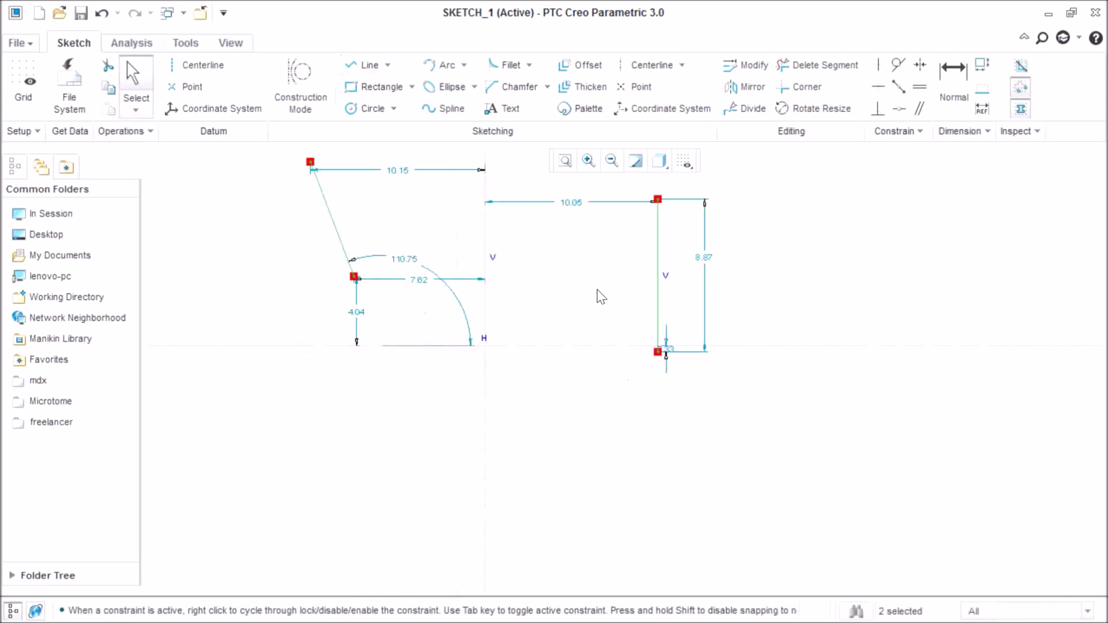
# Step: Sketch a slanted line from about 9.26 above the horizontal centerline down to about 0.91 right of the vertical line and 4.93 high
pyautogui.click(363, 64)
pyautogui.click(749, 223)
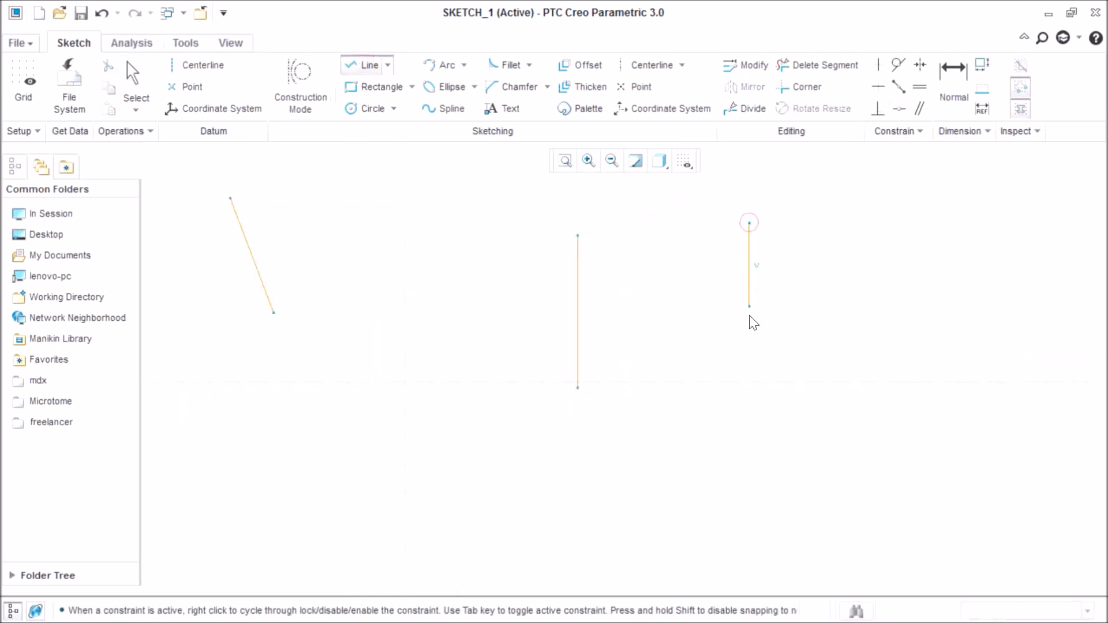
pyautogui.click(750, 384)
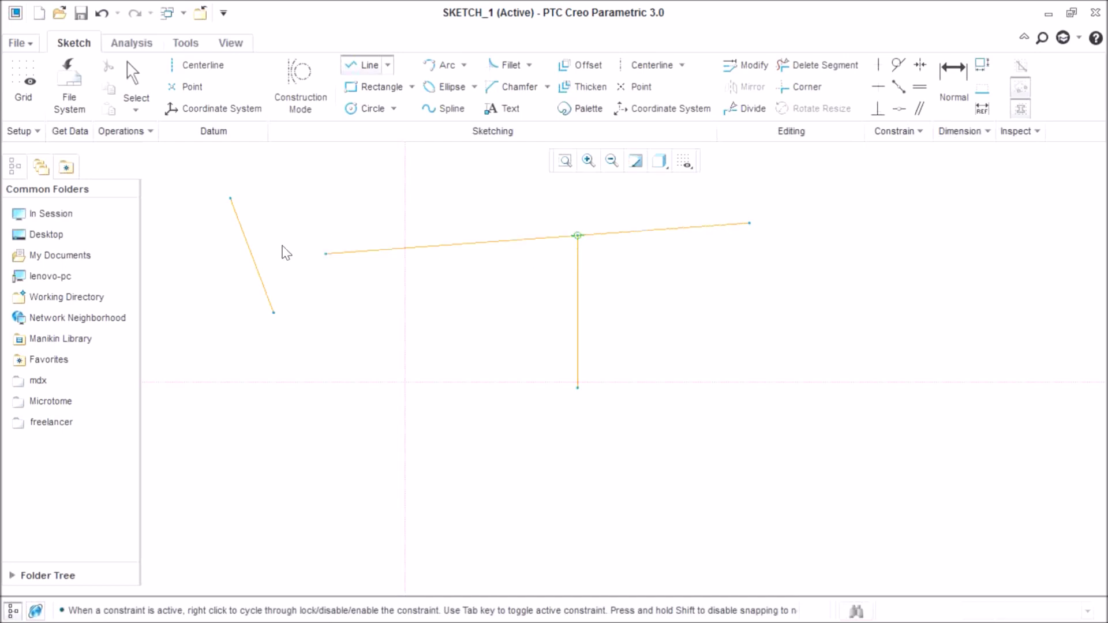
pyautogui.click(240, 223)
pyautogui.scroll(-2, 242, 215)
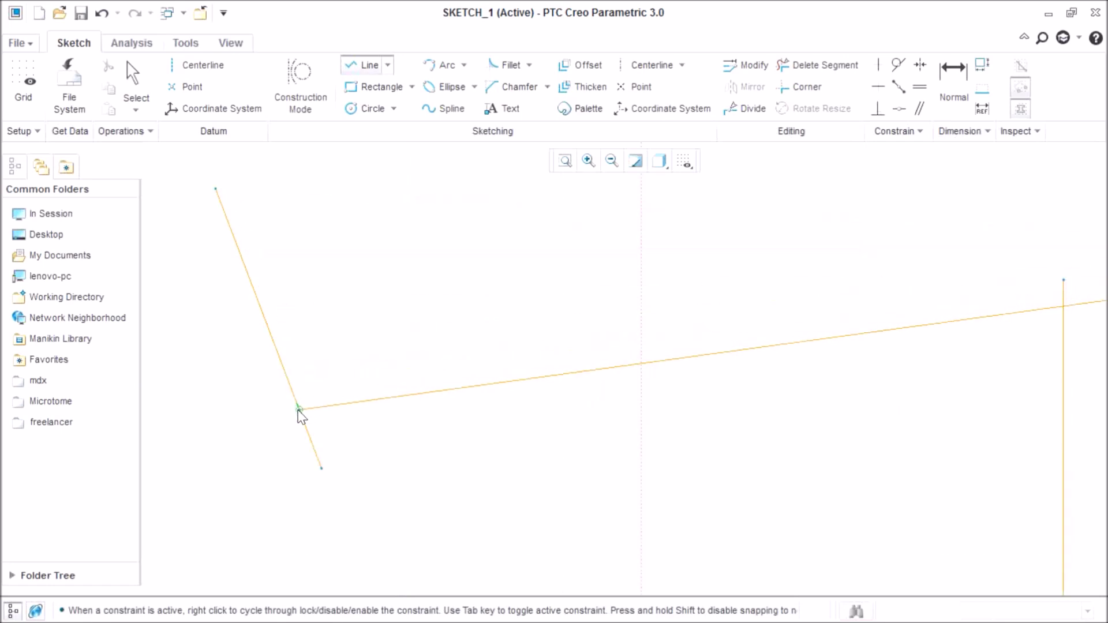
pyautogui.scroll(3, 314, 355)
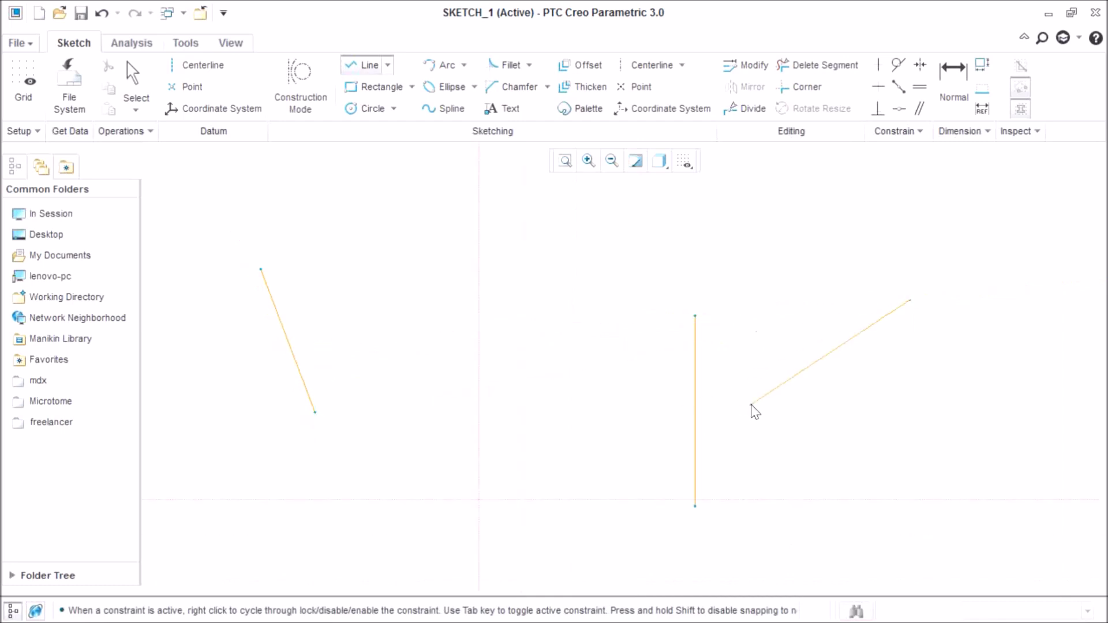
pyautogui.click(716, 393)
pyautogui.middleClick(755, 299)
pyautogui.middleClick(796, 267)
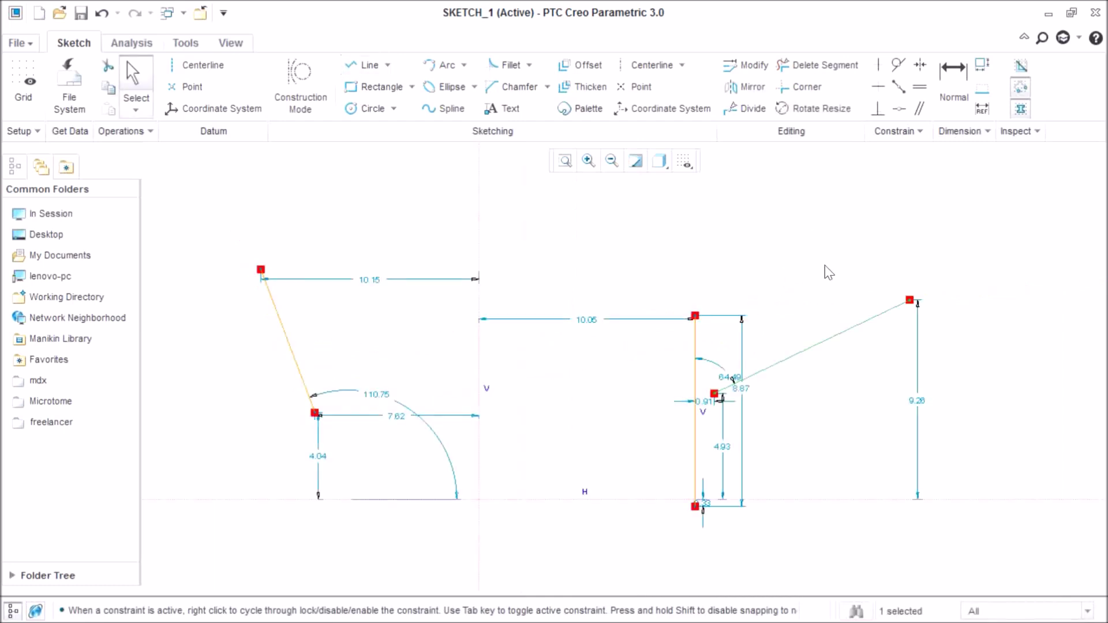
# Step: Apply a Coincident constraint between the right slanted line's lower endpoint and the vertical line
pyautogui.click(897, 109)
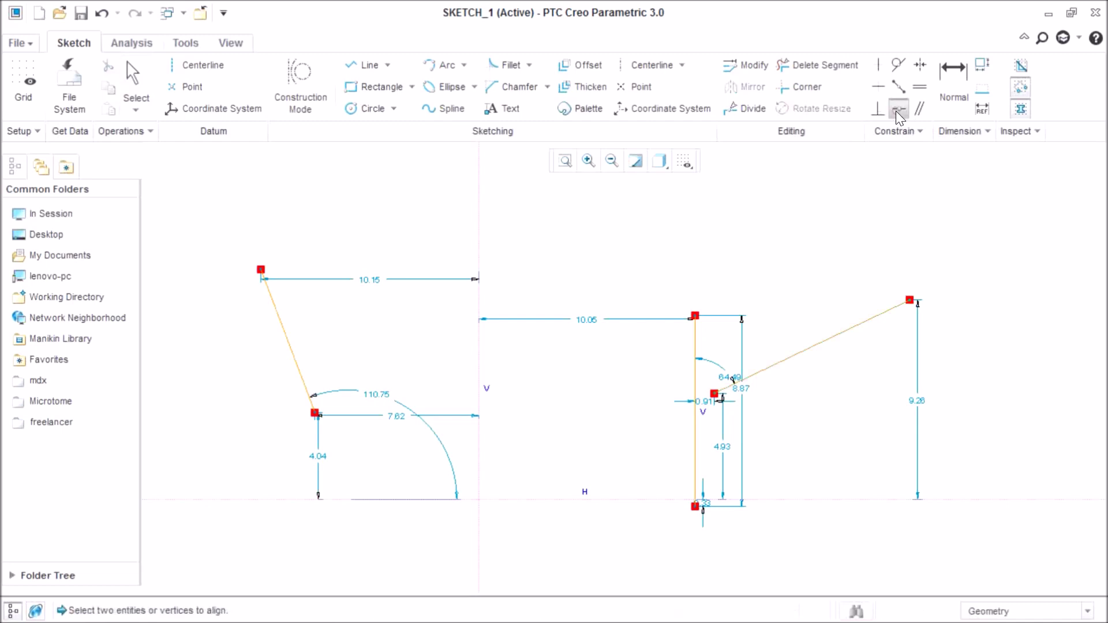
pyautogui.scroll(-3, 716, 398)
pyautogui.click(696, 381)
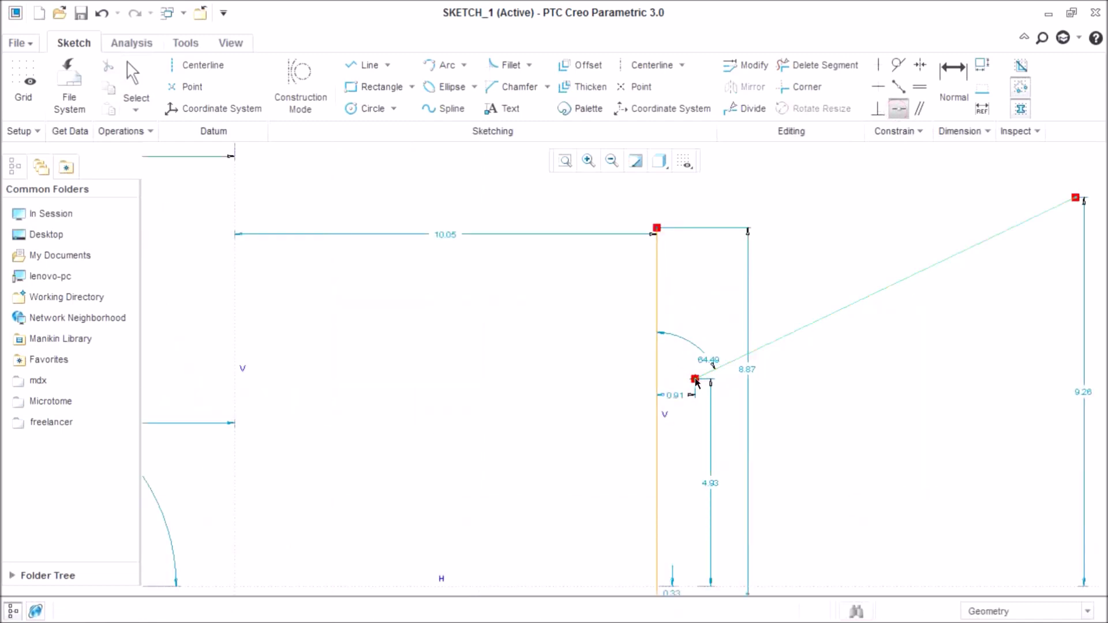
pyautogui.click(658, 462)
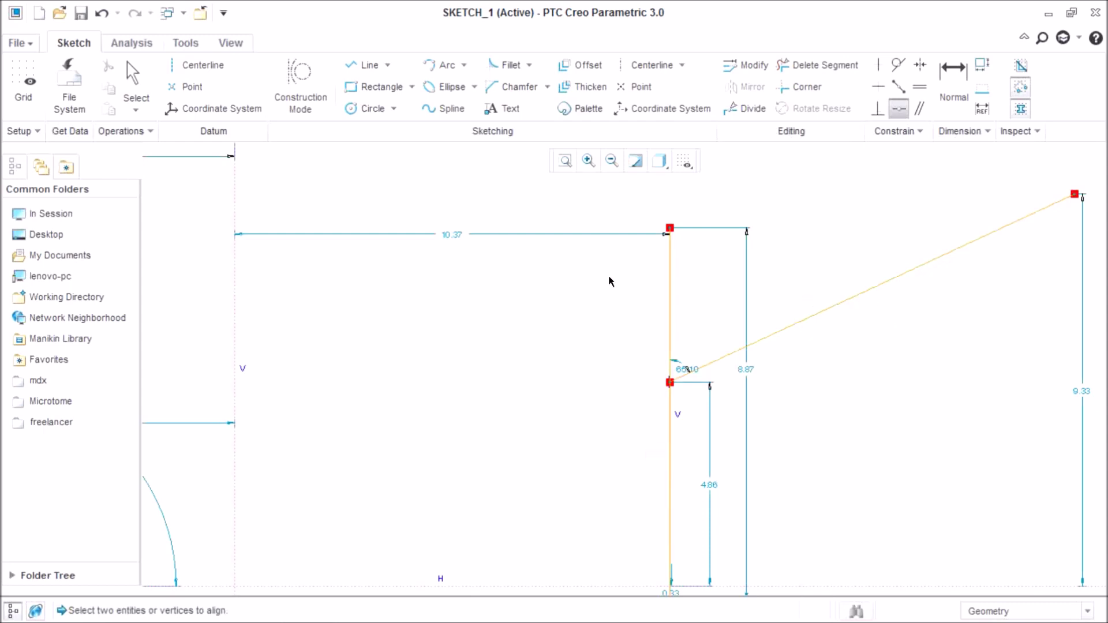
pyautogui.scroll(2, 582, 282)
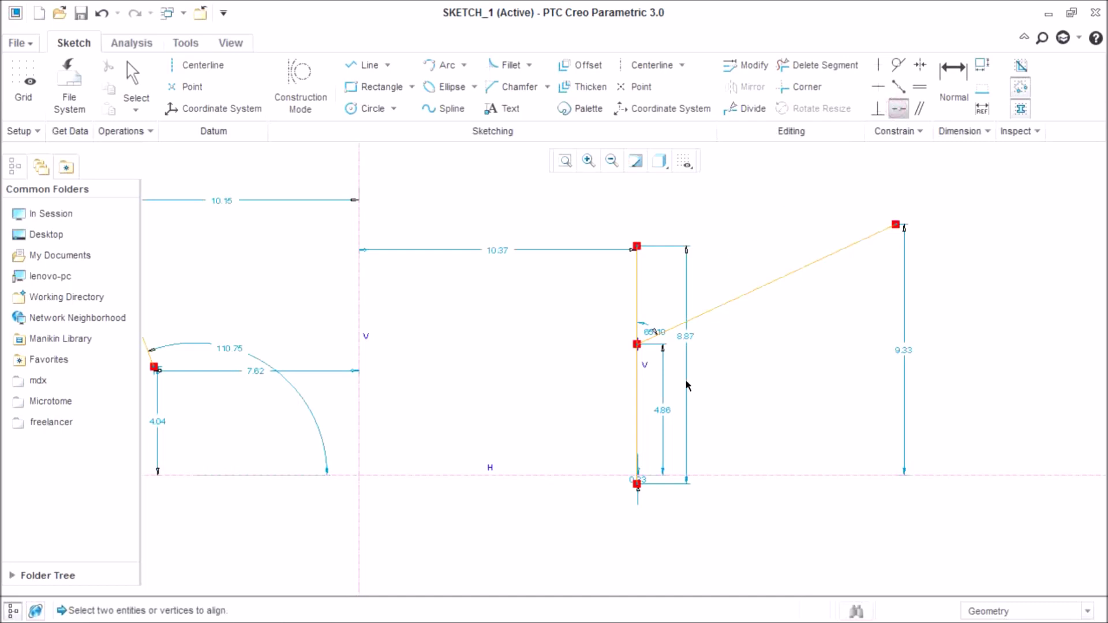
# Step: Make the vertical line's lower endpoint coincident with the horizontal centerline
pyautogui.scroll(-3, 596, 523)
pyautogui.click(650, 421)
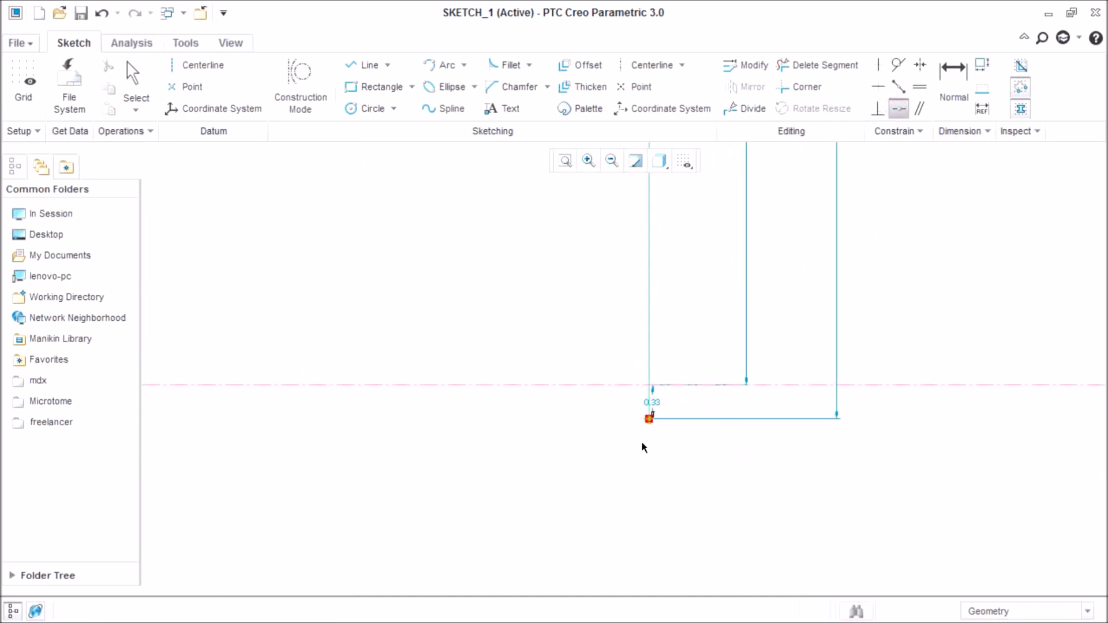
pyautogui.click(573, 384)
pyautogui.scroll(5, 729, 432)
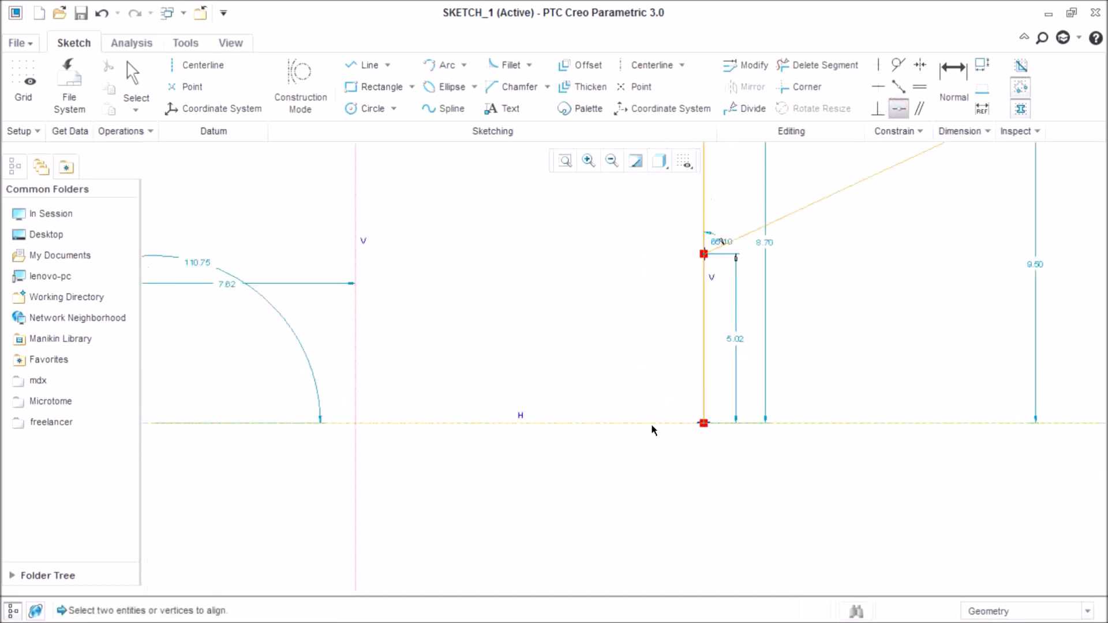
pyautogui.scroll(3, 614, 383)
pyautogui.middleClick(735, 366)
# Step: Delete all sketched lines, keeping only the horizontal and vertical centerlines
pyautogui.click(723, 307)
pyautogui.press('Delete')
pyautogui.click(653, 362)
pyautogui.press('Delete')
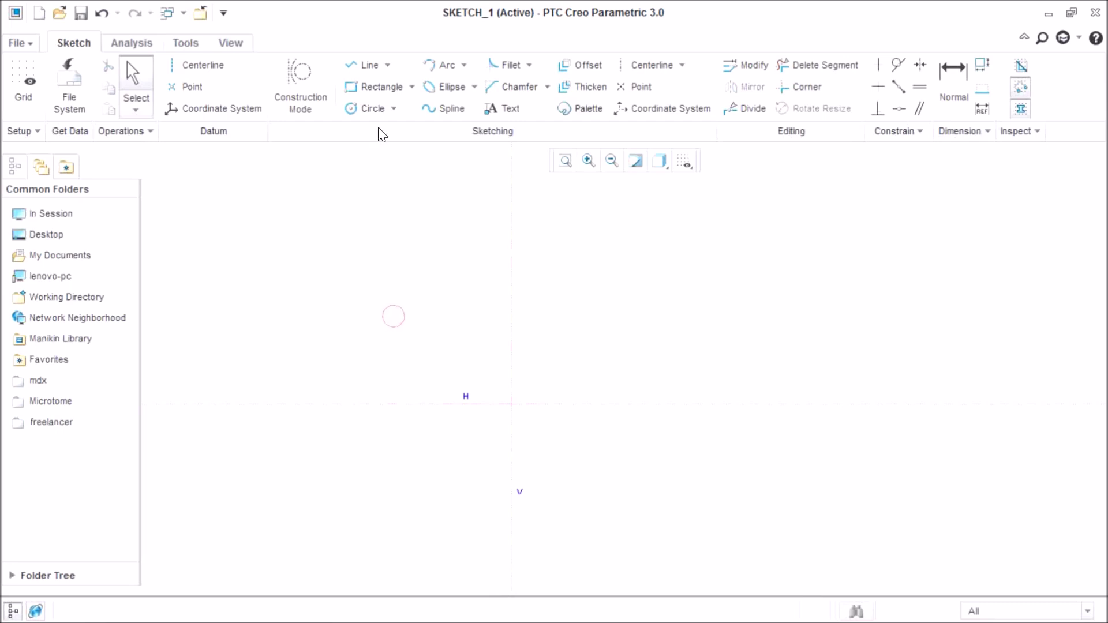
# Step: Sketch a vertical line about 9.91 long, about 7.47 right of the vertical centerline and 2.73 above the horizontal centerline
pyautogui.click(348, 65)
pyautogui.click(614, 230)
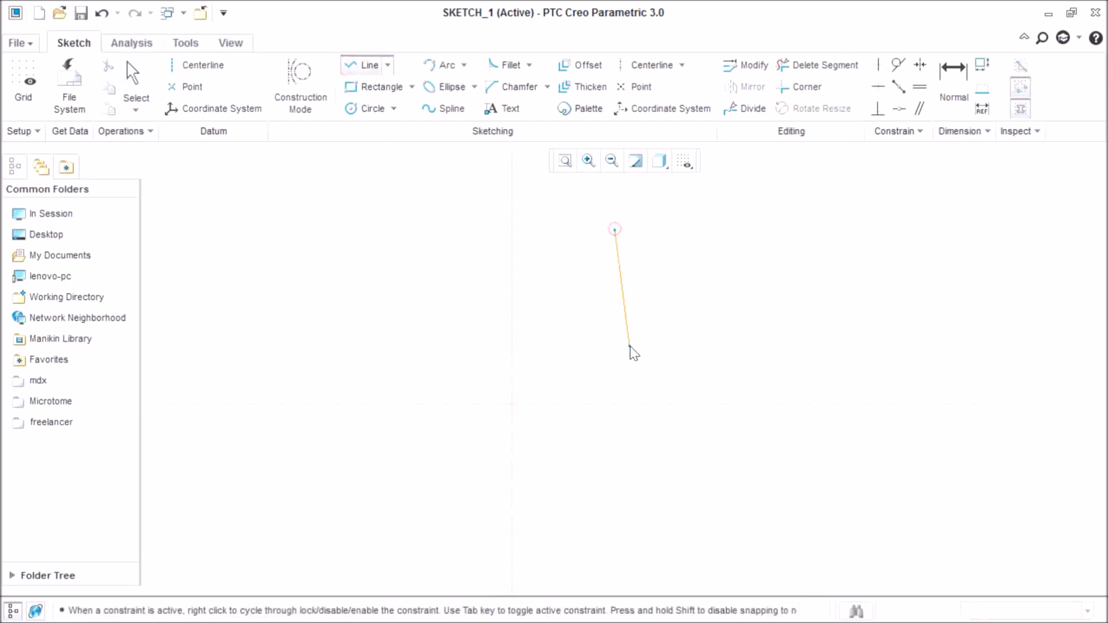
pyautogui.click(614, 366)
pyautogui.middleClick(715, 337)
# Step: Sketch a slanted line starting about 10.10 right of the vertical line and 9.17 above the horizontal centerline, rising to about 15.11
pyautogui.click(754, 278)
pyautogui.click(861, 196)
pyautogui.middleClick(902, 323)
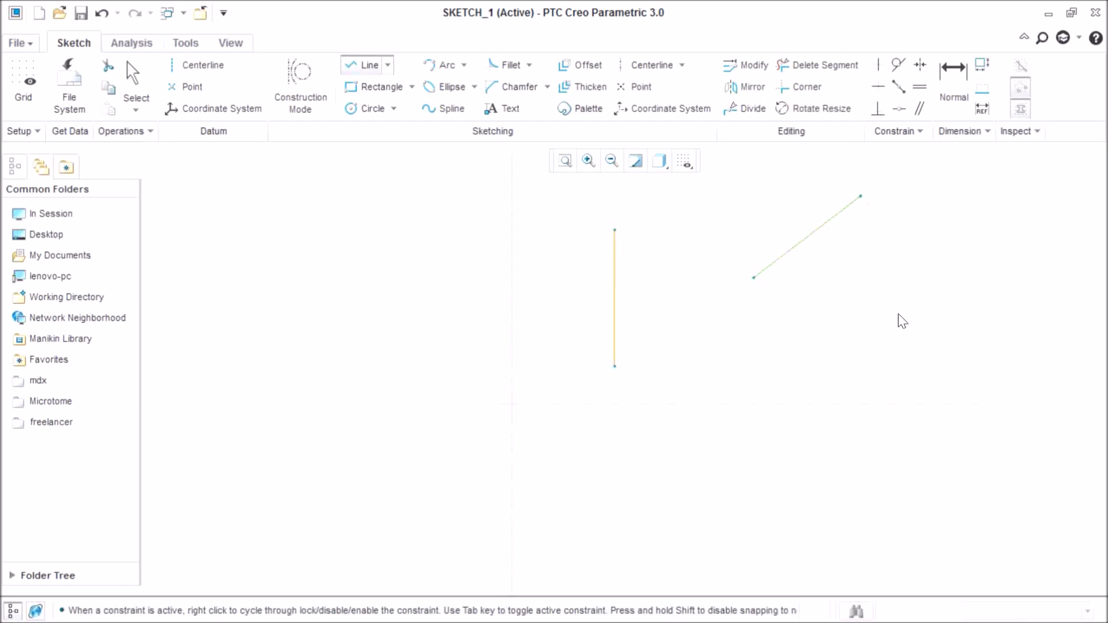
pyautogui.middleClick(902, 319)
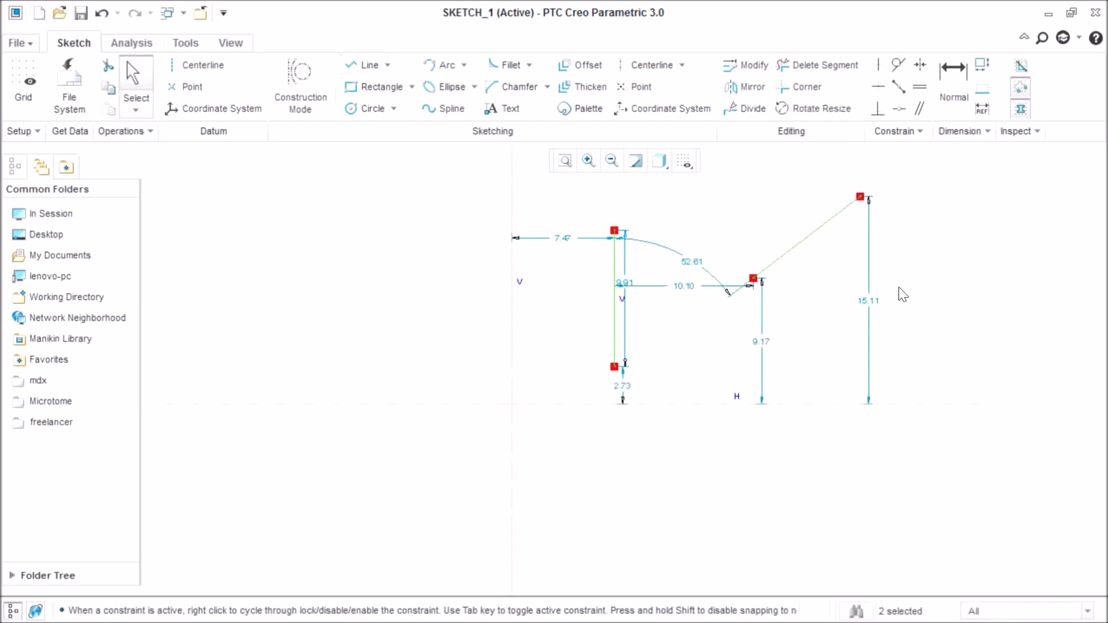
# Step: Make the slanted line perpendicular to the vertical line and its nearer endpoint coincident with the vertical line
pyautogui.click(878, 110)
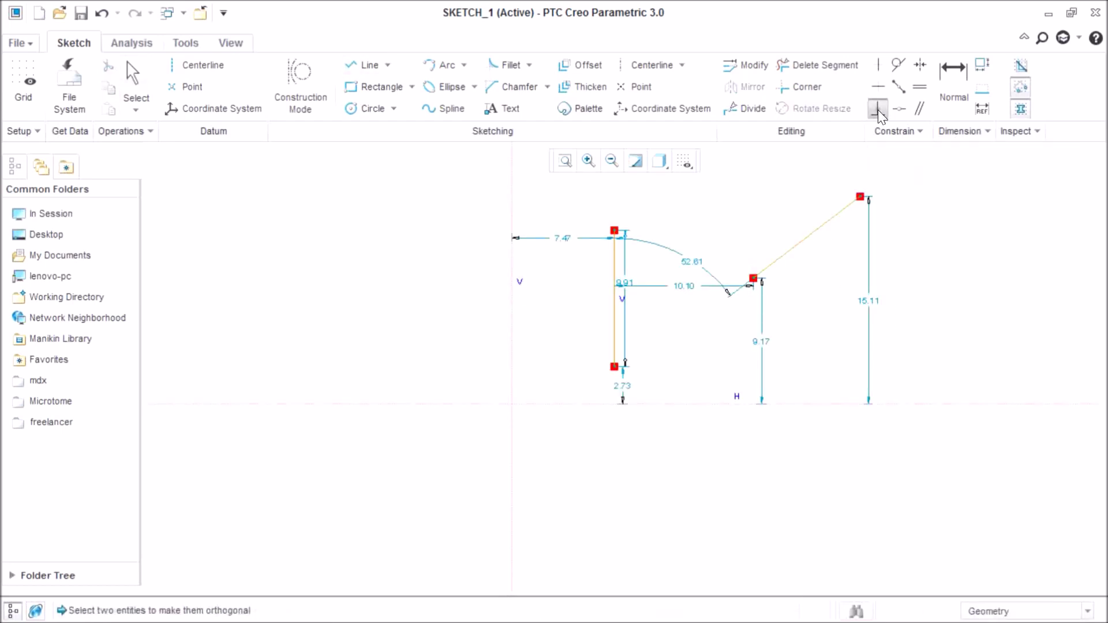
pyautogui.click(616, 343)
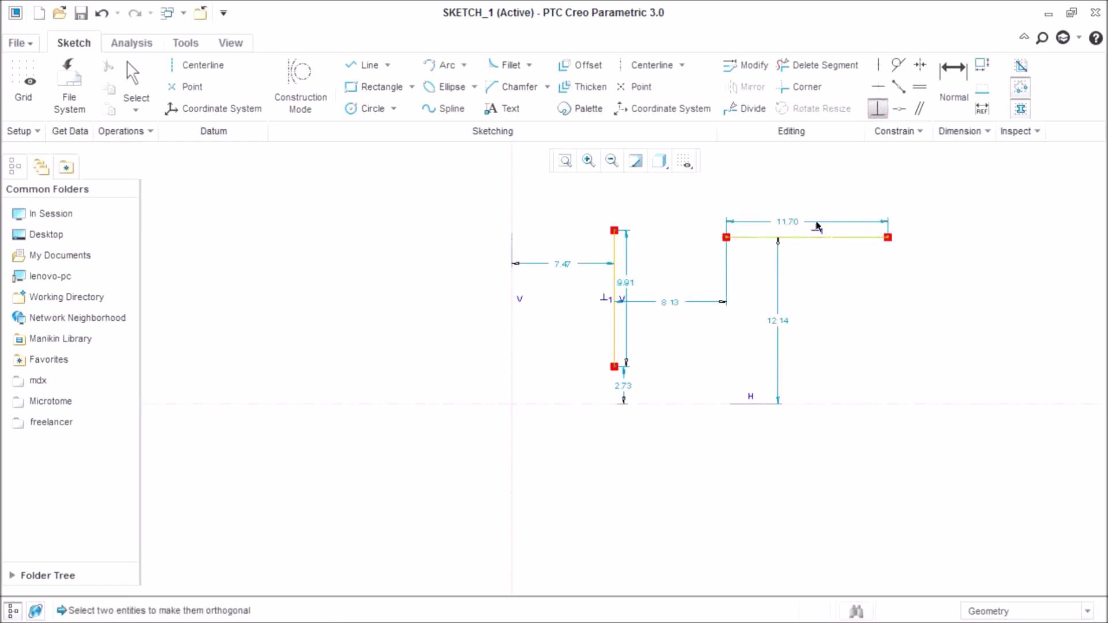
pyautogui.click(900, 111)
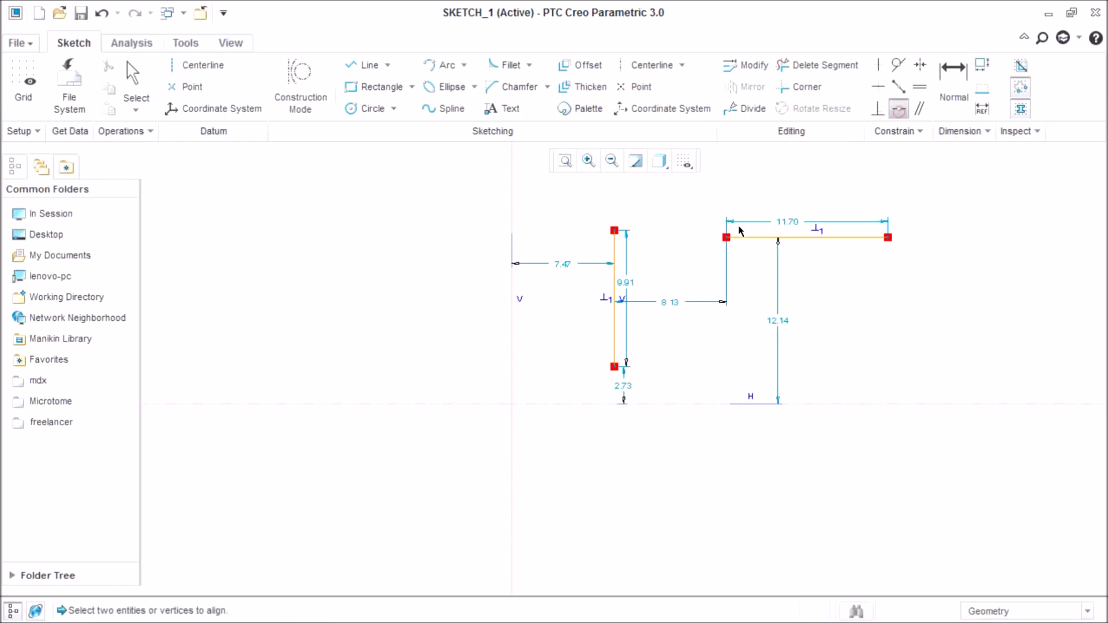
pyautogui.click(726, 238)
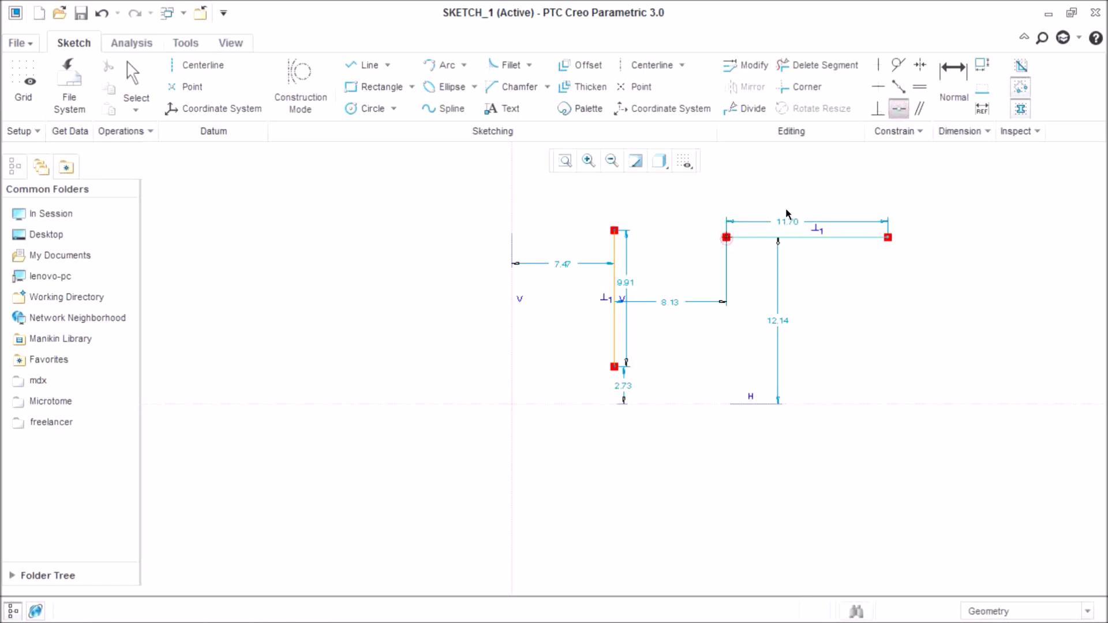
pyautogui.click(904, 109)
pyautogui.click(727, 237)
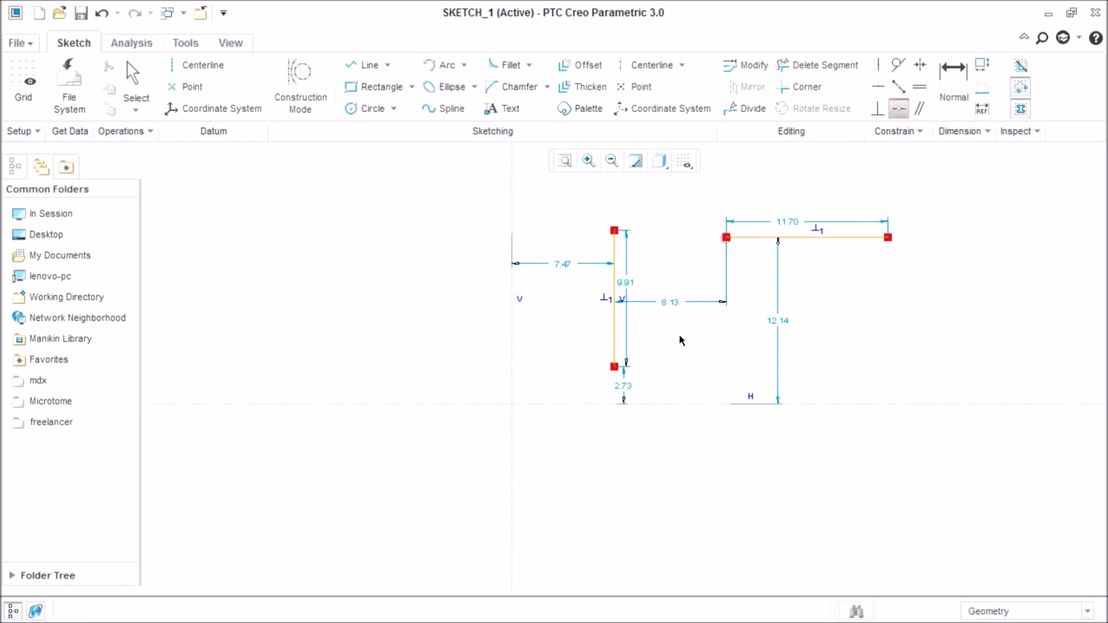
pyautogui.click(615, 329)
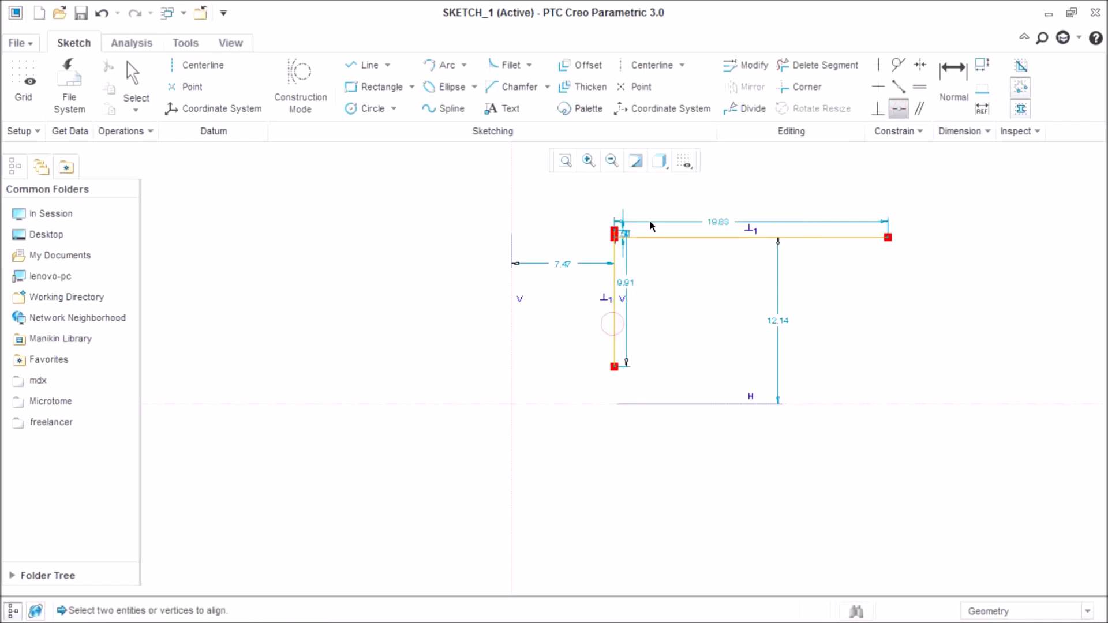
pyautogui.scroll(-5, 649, 222)
pyautogui.scroll(2, 802, 199)
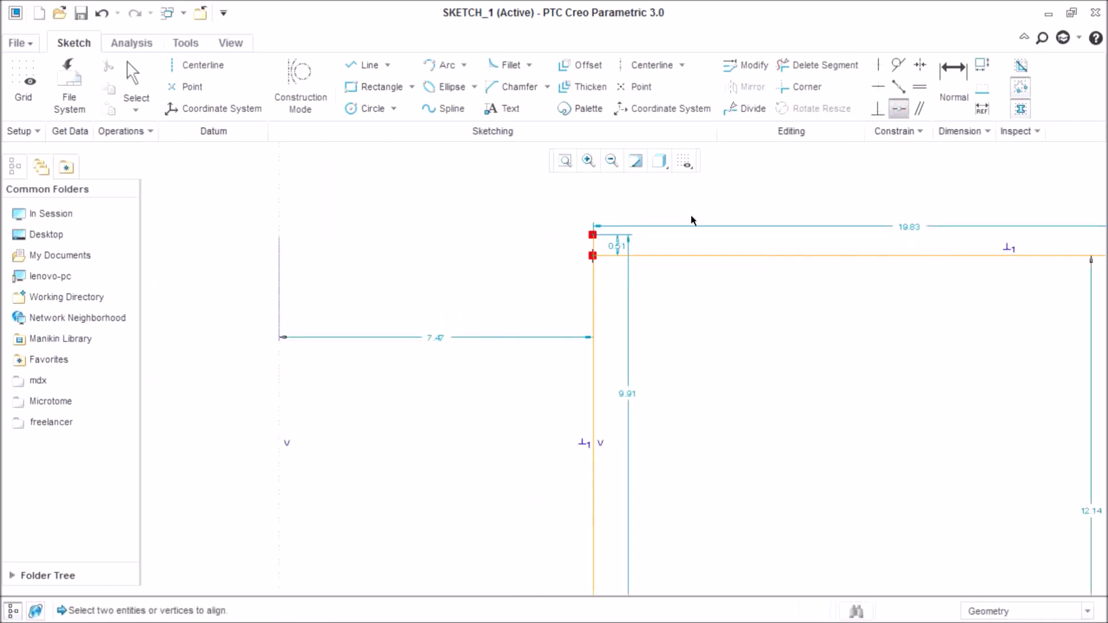
# Step: Apply a Mid-point constraint placing the horizontal line's left endpoint at the middle of the vertical line
pyautogui.click(897, 88)
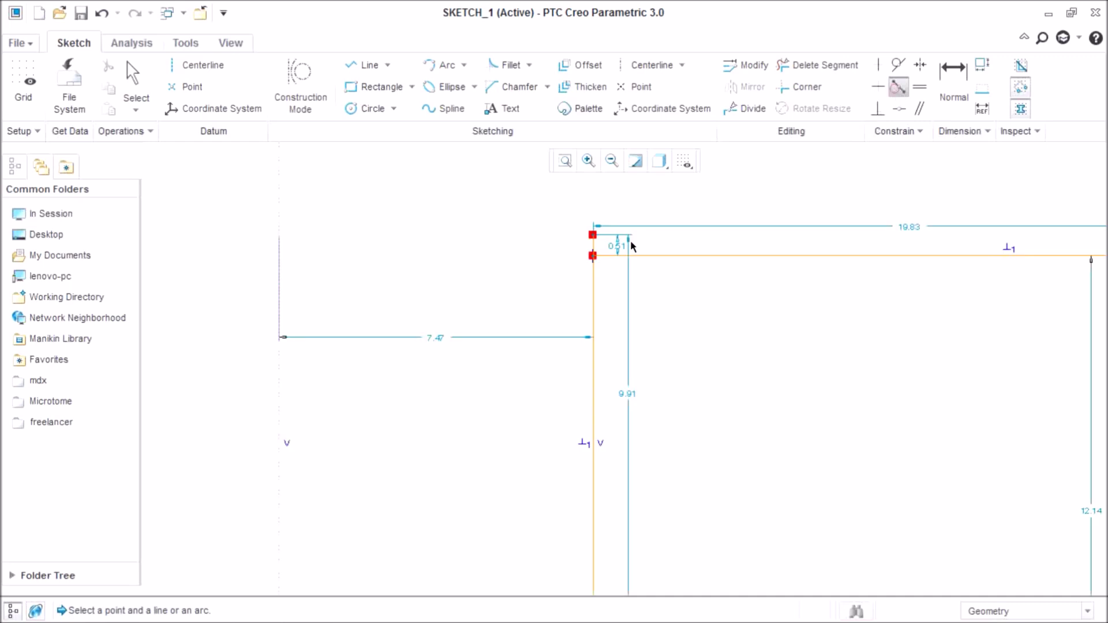
pyautogui.click(594, 256)
pyautogui.click(591, 331)
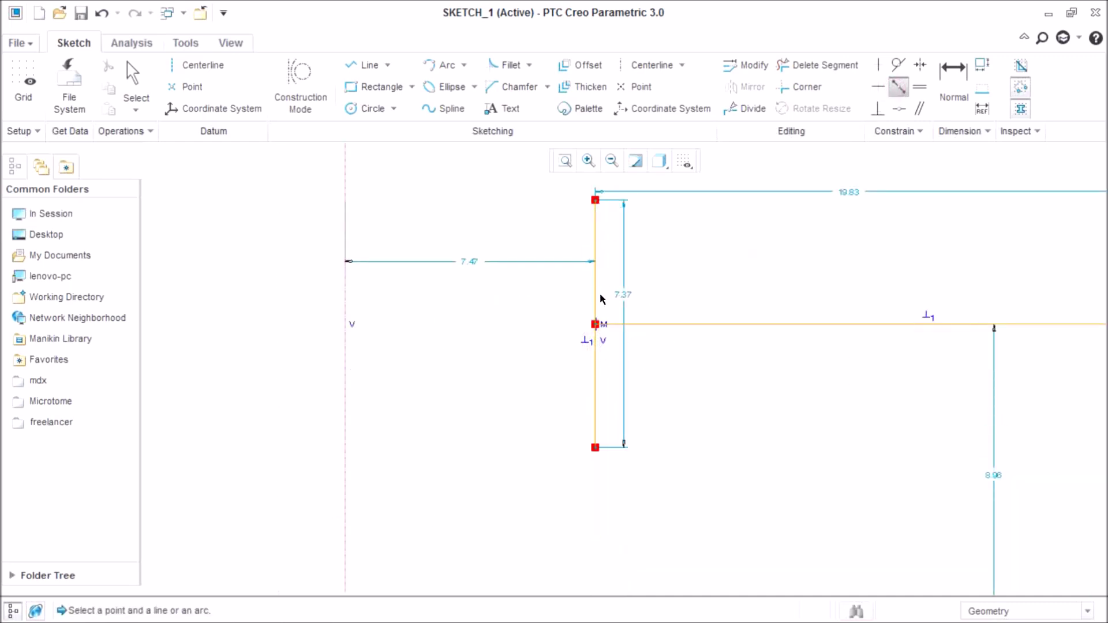
pyautogui.scroll(-2, 496, 381)
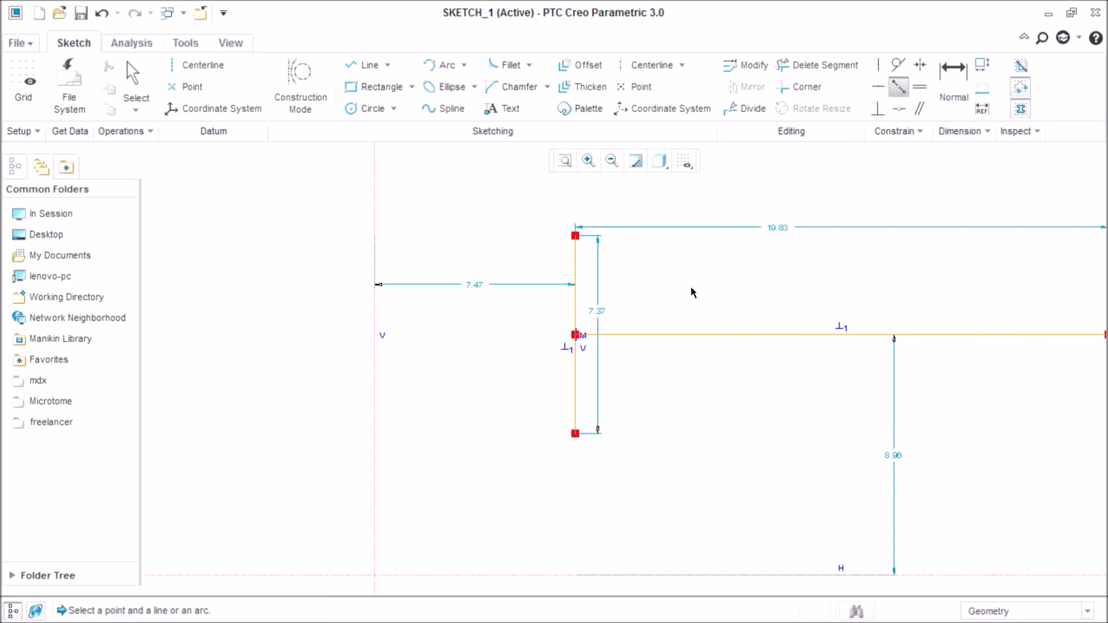
pyautogui.middleClick(681, 332)
# Step: Delete the horizontal line attached to the vertical line's midpoint
pyautogui.click(686, 335)
pyautogui.press('Delete')
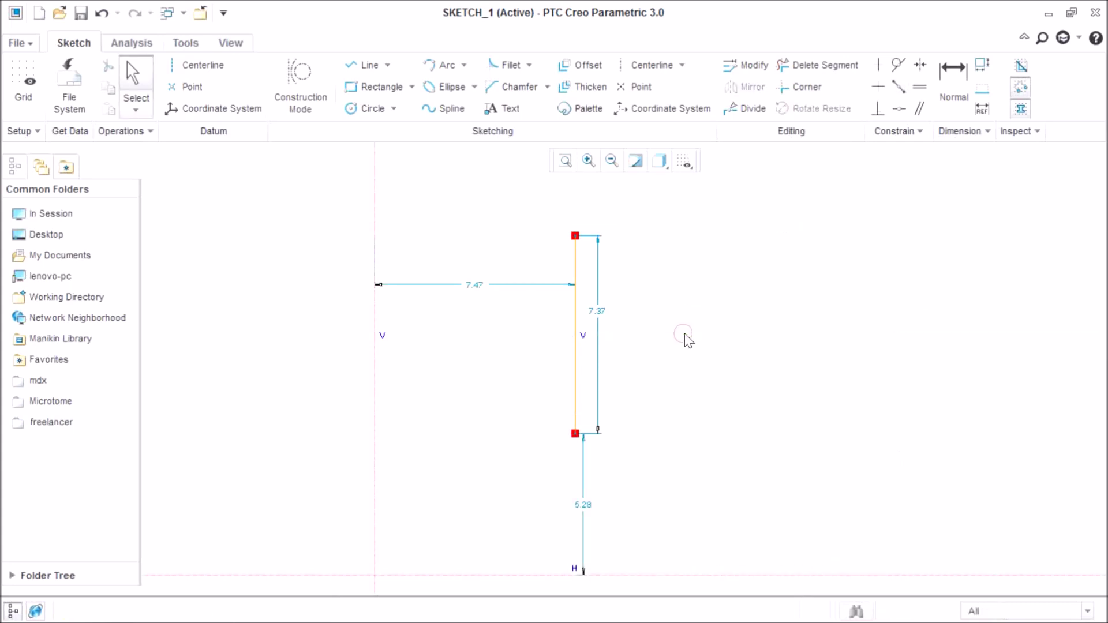
# Step: Delete the remaining vertical line from the sketch, keeping the two centerlines
pyautogui.click(574, 375)
pyautogui.press('Delete')
pyautogui.scroll(-3, 675, 305)
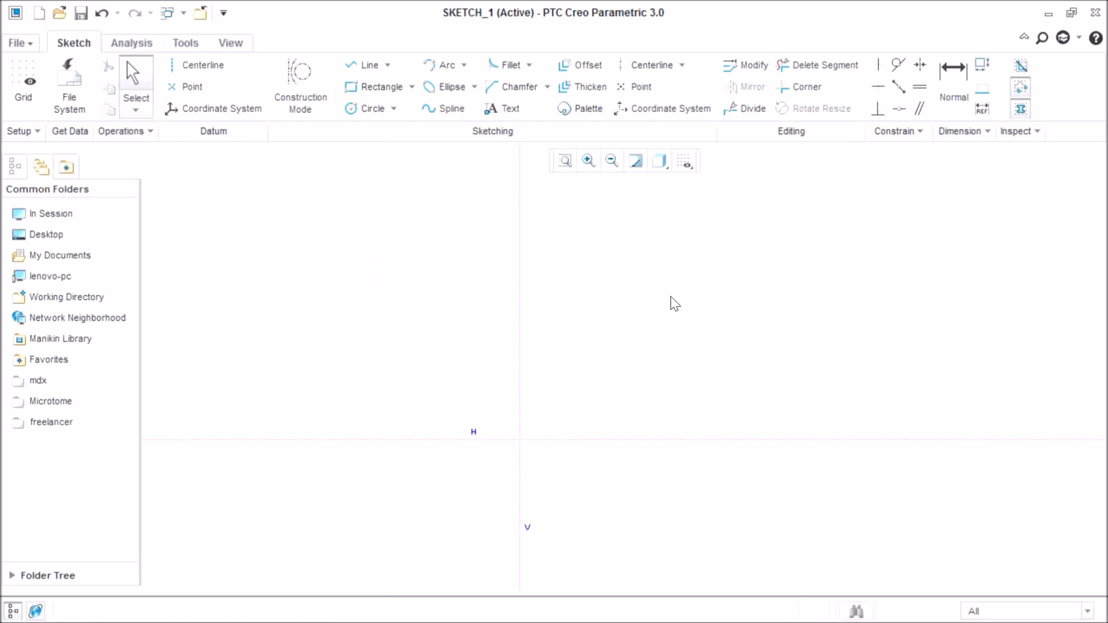
# Step: Sketch a circle about 8.30 in diameter, centred about 5.74 right of the vertical and 11.57 above the horizontal centerline
pyautogui.click(370, 108)
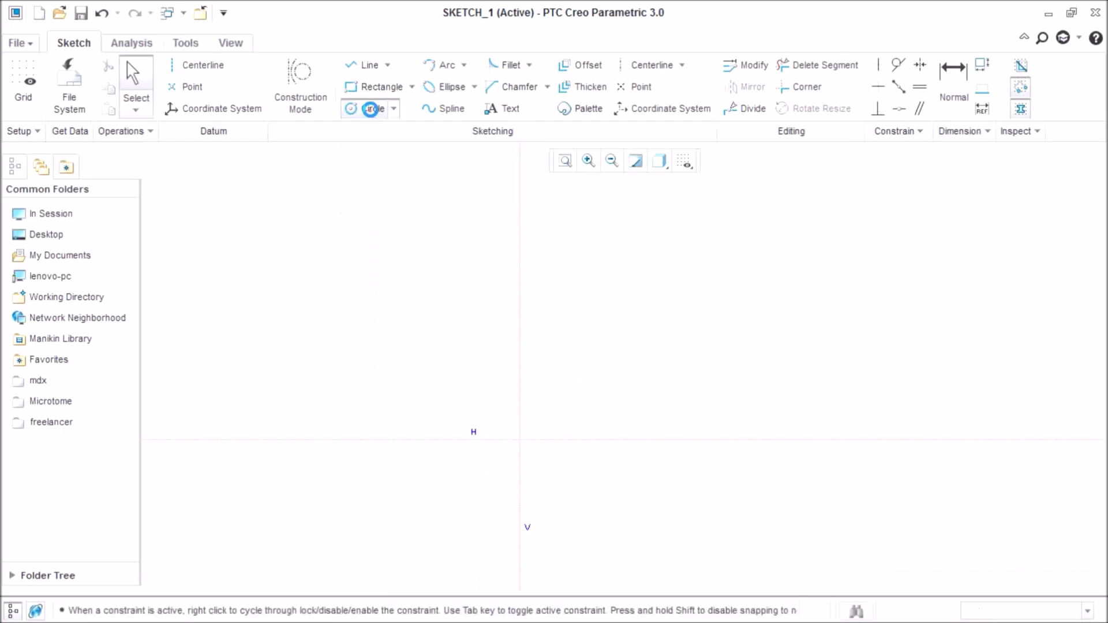
pyautogui.click(598, 280)
pyautogui.click(625, 335)
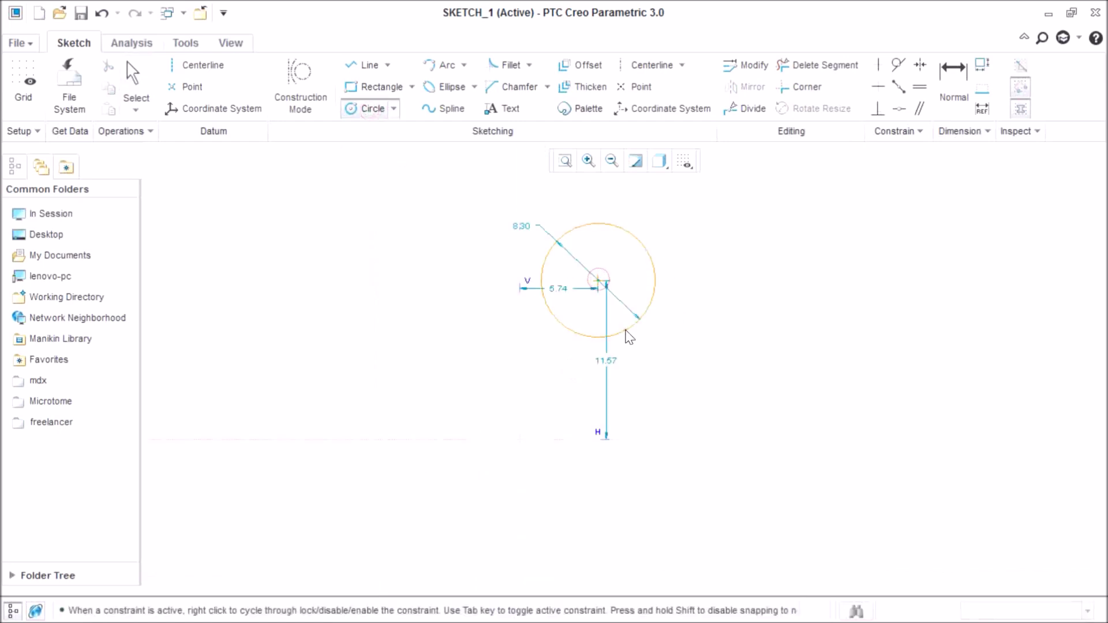
pyautogui.middleClick(577, 192)
# Step: Sketch a slanted line right of the circle, from about 12.05 right of the vertical centerline and 16.56 high, down to about 5.76
pyautogui.click(365, 64)
pyautogui.click(685, 212)
pyautogui.click(784, 359)
pyautogui.middleClick(819, 261)
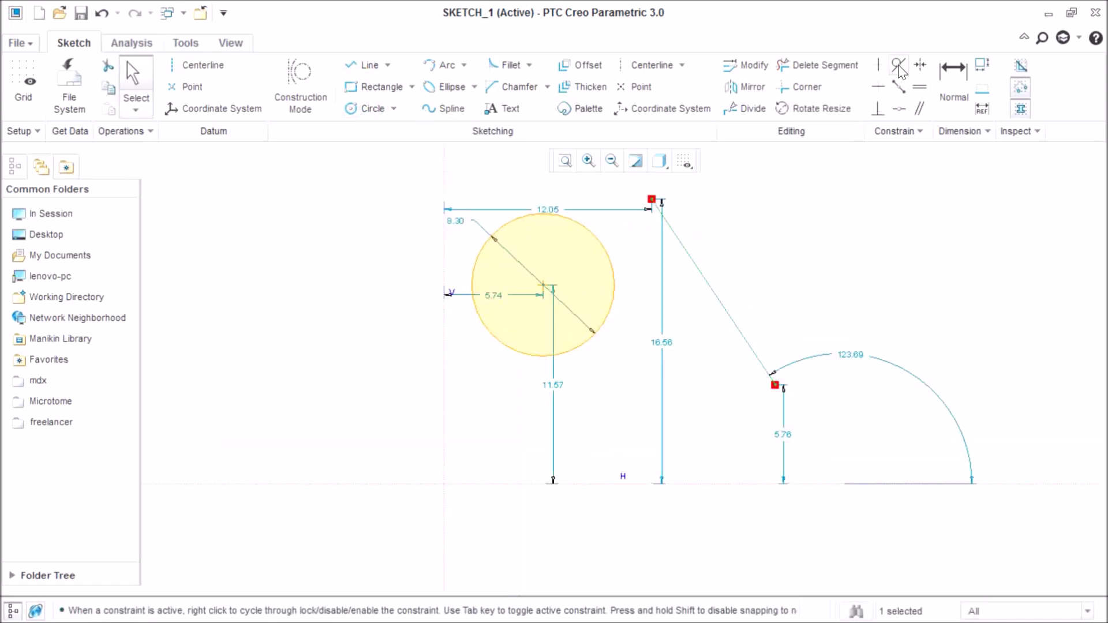
# Step: Apply a Tangent constraint between the circle and the slanted line
pyautogui.click(899, 65)
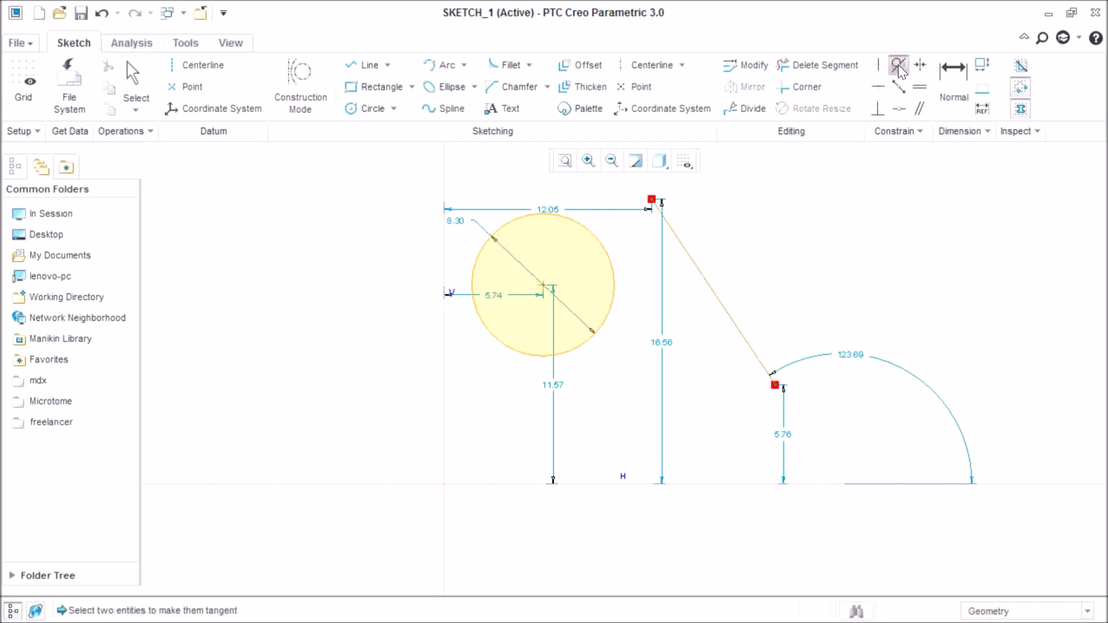
pyautogui.click(616, 274)
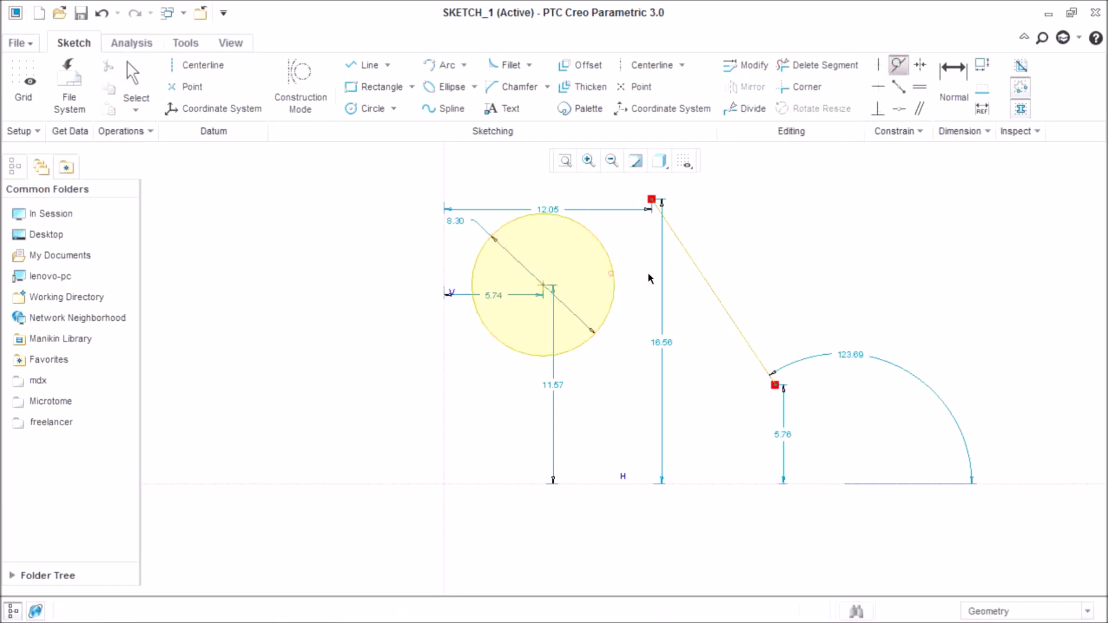
pyautogui.click(694, 269)
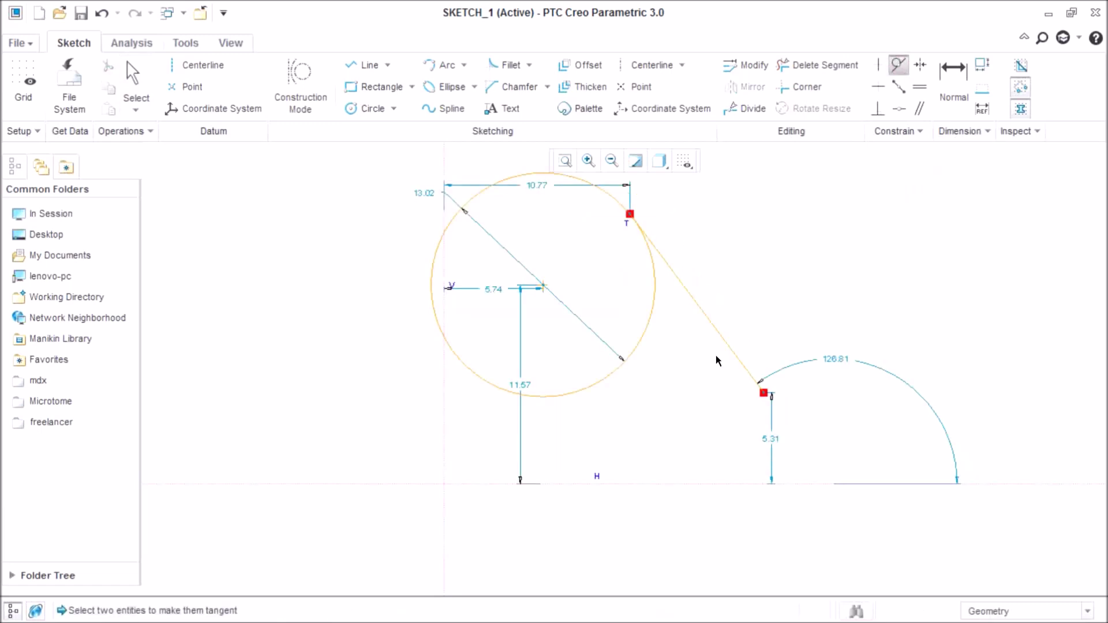
pyautogui.middleClick(795, 314)
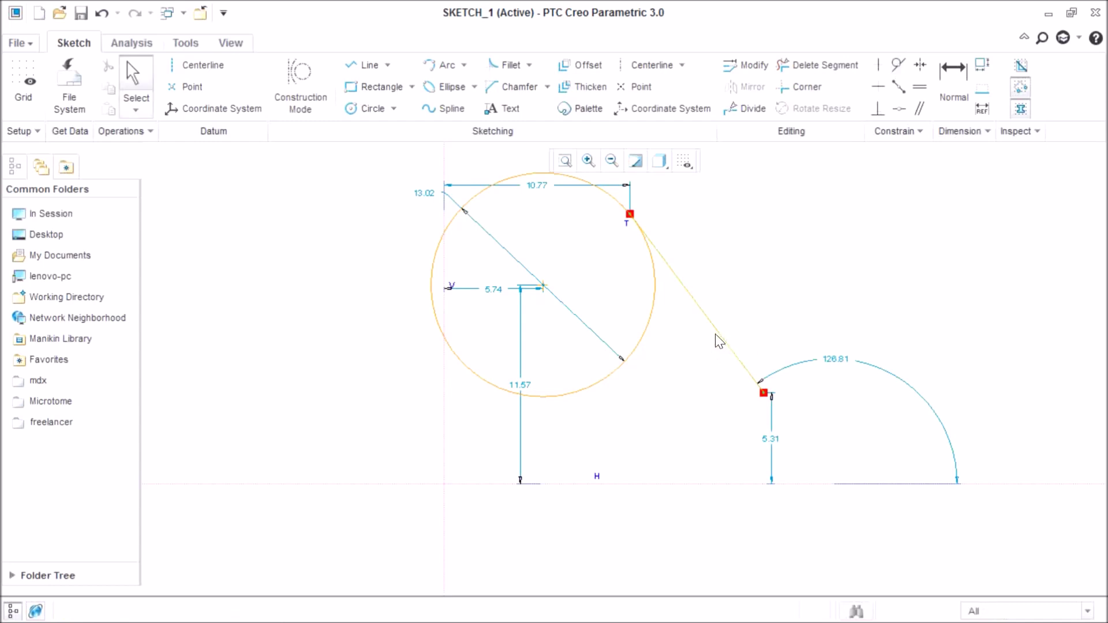
# Step: Delete the tangent line and the circle
pyautogui.press('Delete')
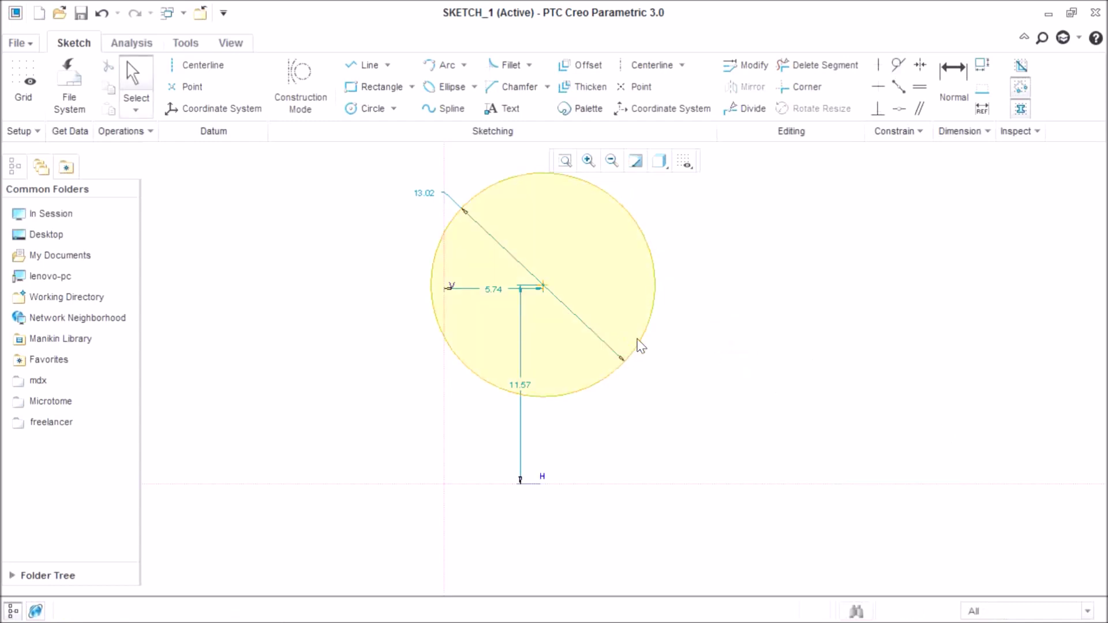
pyautogui.click(639, 345)
pyautogui.press('Delete')
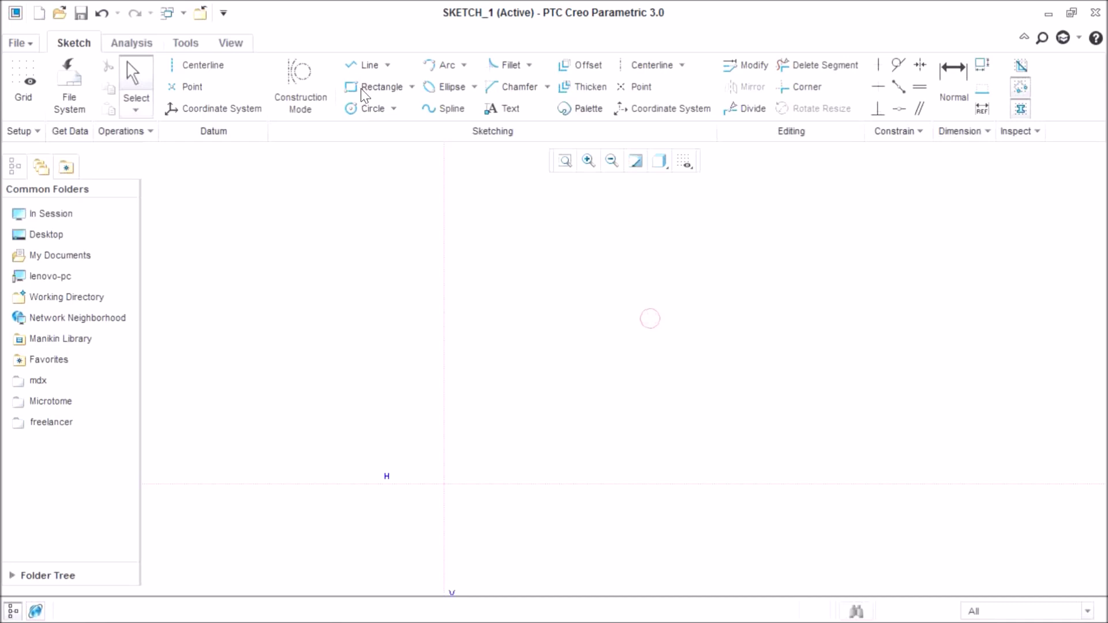
# Step: Sketch a new circle above the horizontal and right of the vertical centerline, and set its diameter to 5
pyautogui.click(368, 114)
pyautogui.click(572, 287)
pyautogui.click(609, 322)
pyautogui.middleClick(545, 277)
pyautogui.doubleClick(507, 239)
pyautogui.write('5')
pyautogui.press('Return')
# Step: Set the circle centre's distances from both the vertical and the horizontal centerline to 7
pyautogui.doubleClick(601, 262)
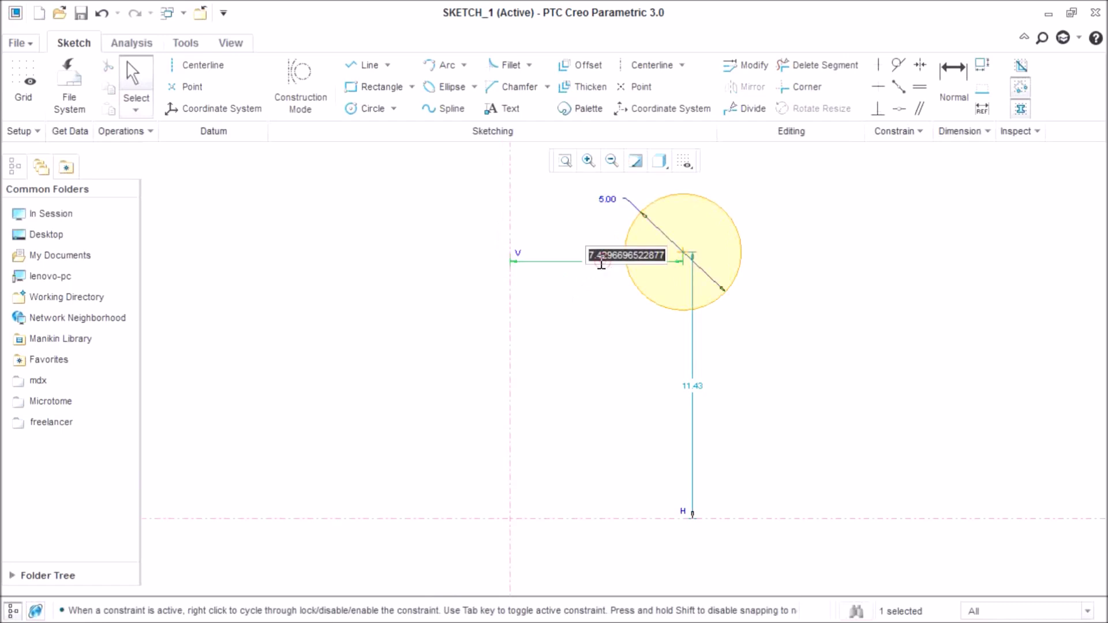
pyautogui.write('7')
pyautogui.press('Return')
pyautogui.doubleClick(690, 387)
pyautogui.press('Right')
pyautogui.press('BackSpace')
pyautogui.press('BackSpace')
pyautogui.press('BackSpace')
pyautogui.press('BackSpace')
pyautogui.press('BackSpace')
pyautogui.press('BackSpace')
pyautogui.press('BackSpace')
pyautogui.press('BackSpace')
pyautogui.press('BackSpace')
pyautogui.press('BackSpace')
pyautogui.press('BackSpace')
pyautogui.press('BackSpace')
pyautogui.press('BackSpace')
pyautogui.press('BackSpace')
pyautogui.press('BackSpace')
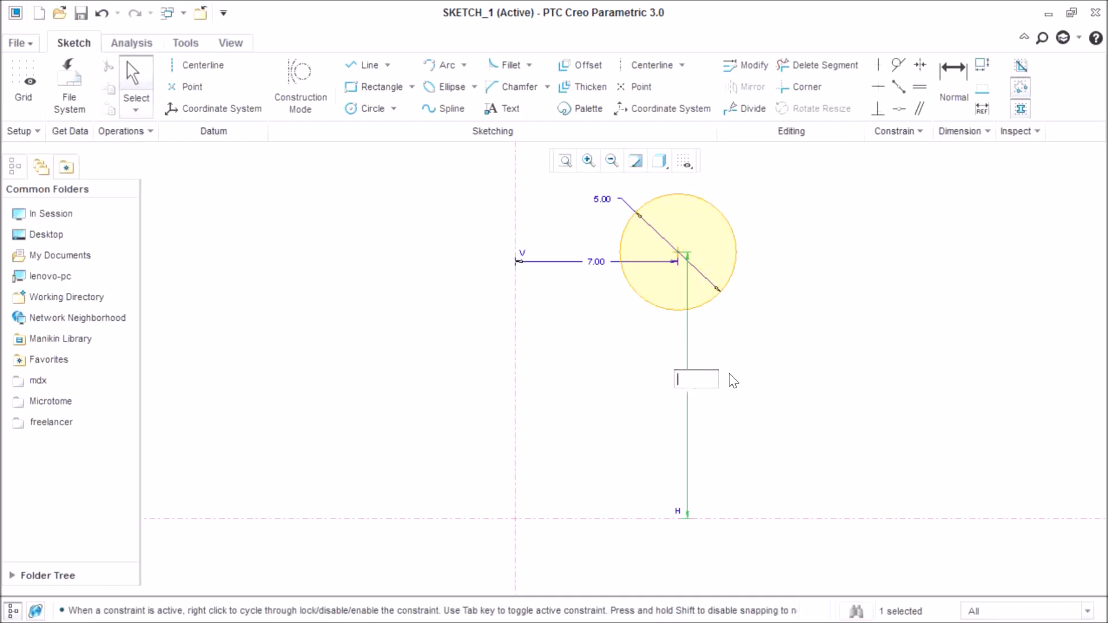
pyautogui.write('7')
pyautogui.press('Return')
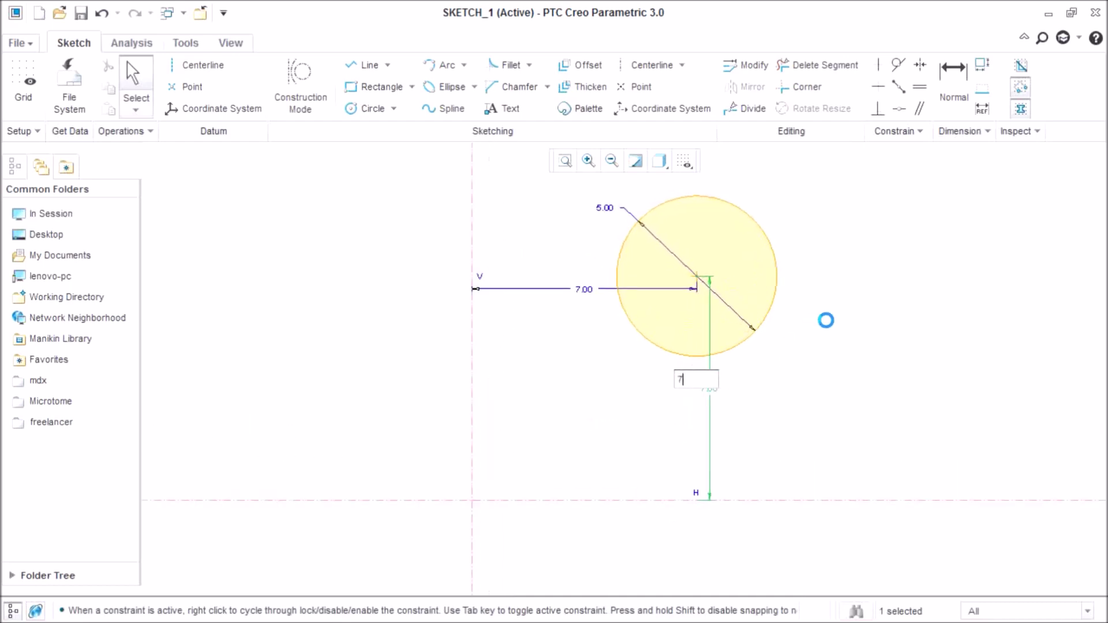
# Step: Sketch a slanted line from about 12.55 right of the vertical centerline and 9.99 above the horizontal one, down to about 4.74
pyautogui.click(369, 65)
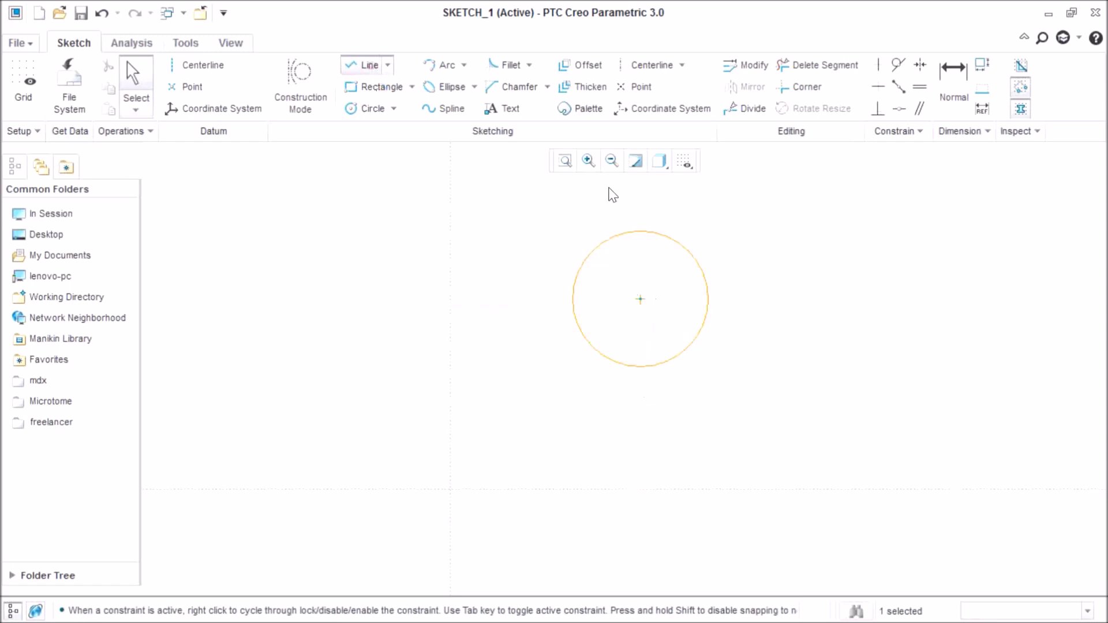
pyautogui.click(791, 217)
pyautogui.click(883, 361)
pyautogui.middleClick(947, 252)
pyautogui.middleClick(947, 252)
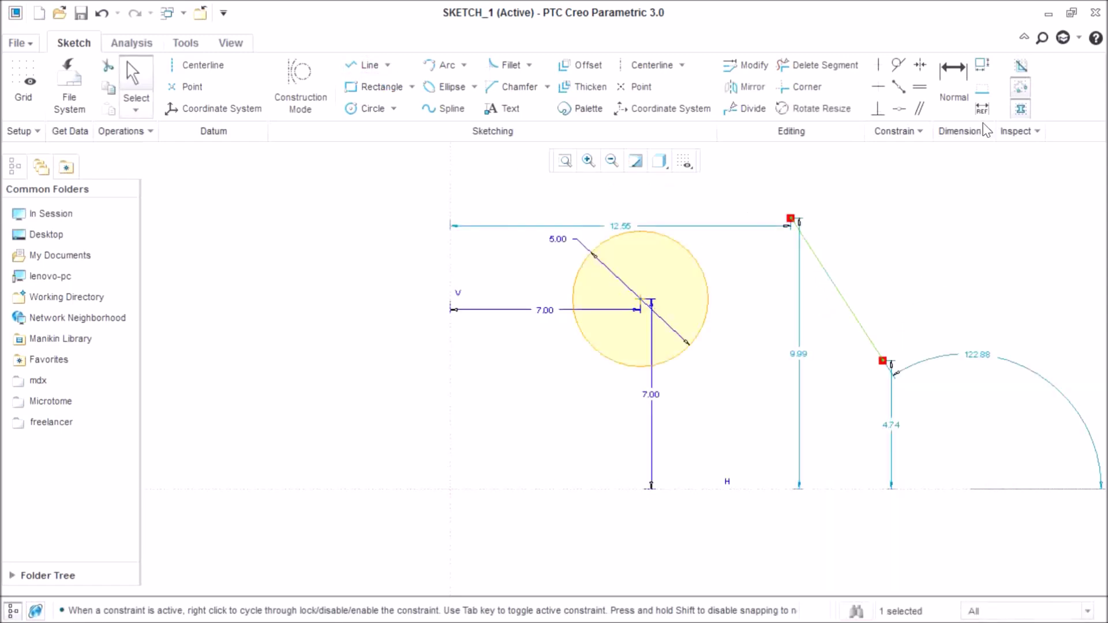
# Step: Make the slanted line tangent to the dimensioned circle and reposition the line's endpoint nearest the circle
pyautogui.click(898, 64)
pyautogui.click(843, 300)
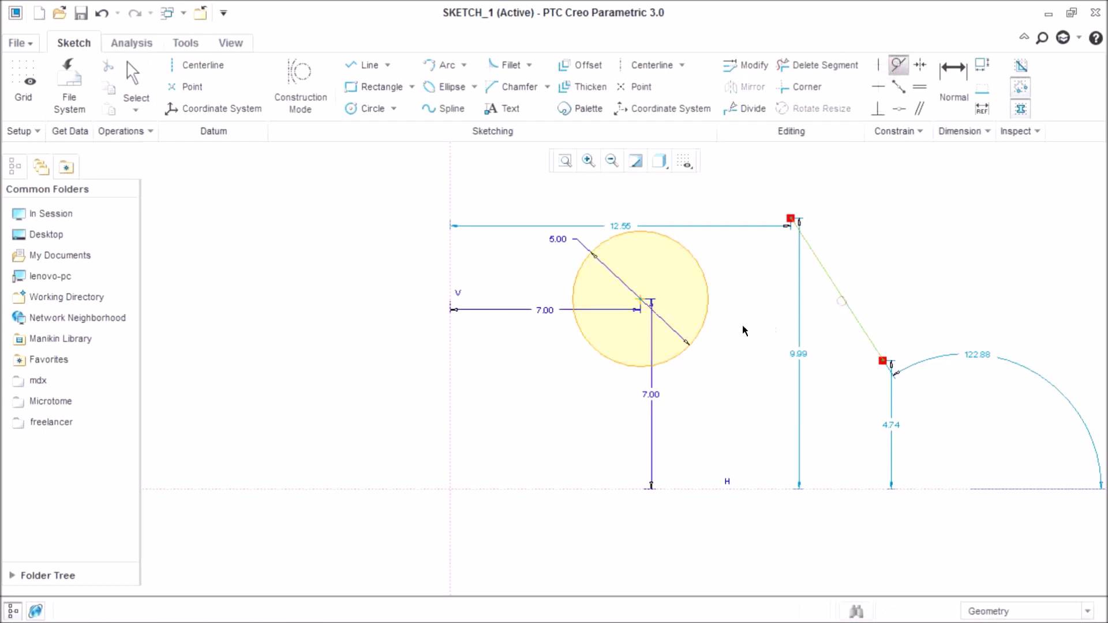
pyautogui.click(704, 319)
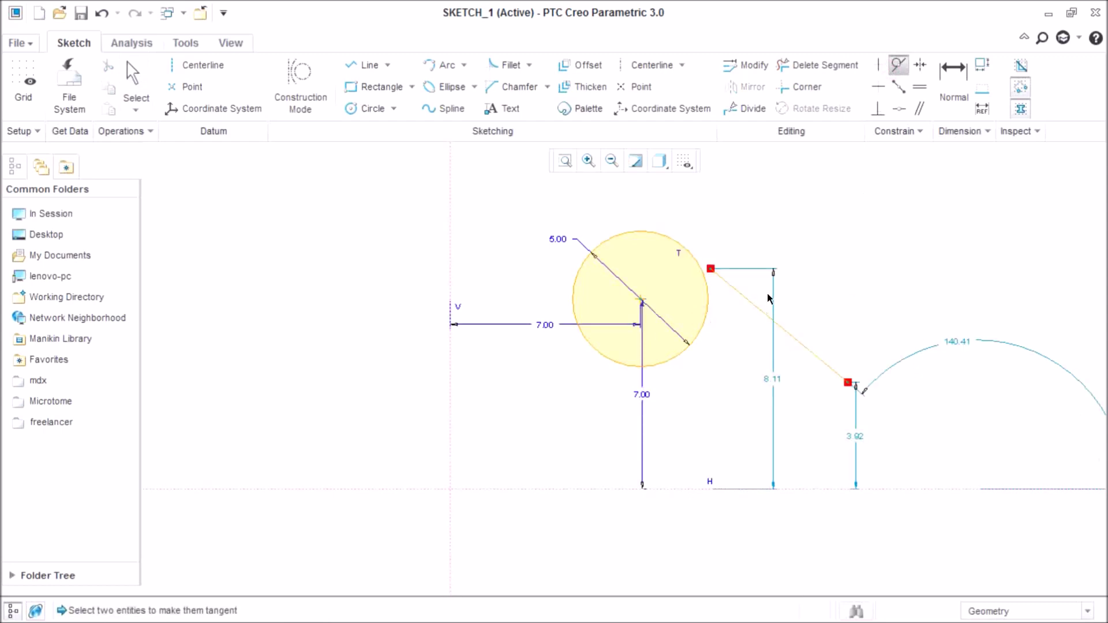
pyautogui.scroll(5, 715, 272)
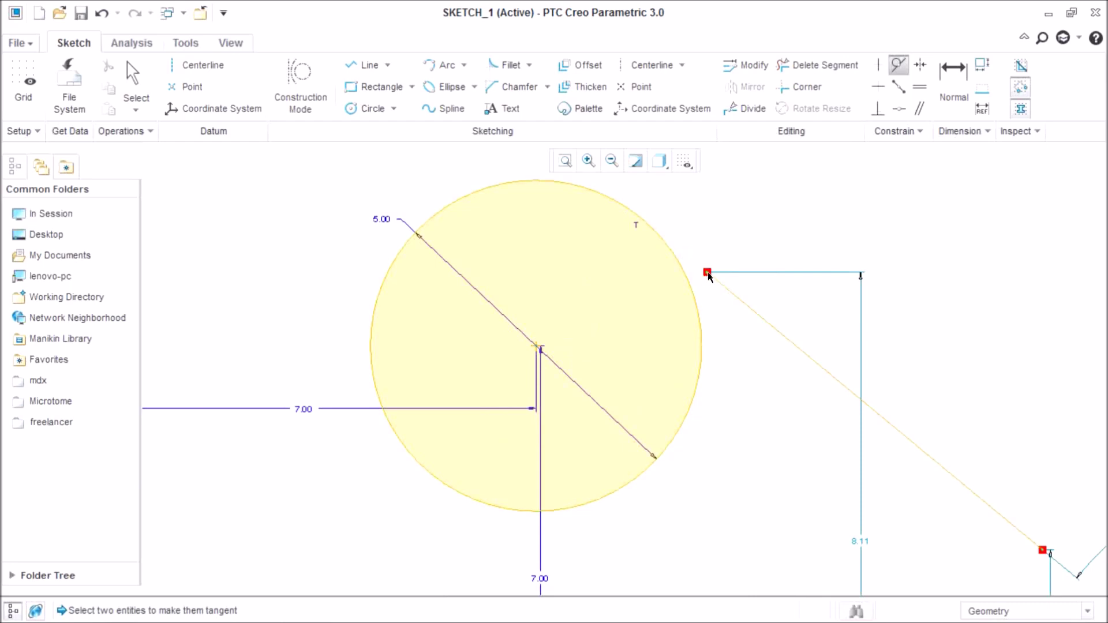
pyautogui.scroll(-3, 708, 276)
pyautogui.middleClick(724, 317)
pyautogui.moveTo(710, 283); pyautogui.dragTo(602, 202)
# Step: Delete the slanted line and the 5.00 diameter circle
pyautogui.click(747, 320)
pyautogui.press('Delete')
pyautogui.click(701, 329)
pyautogui.press('Delete')
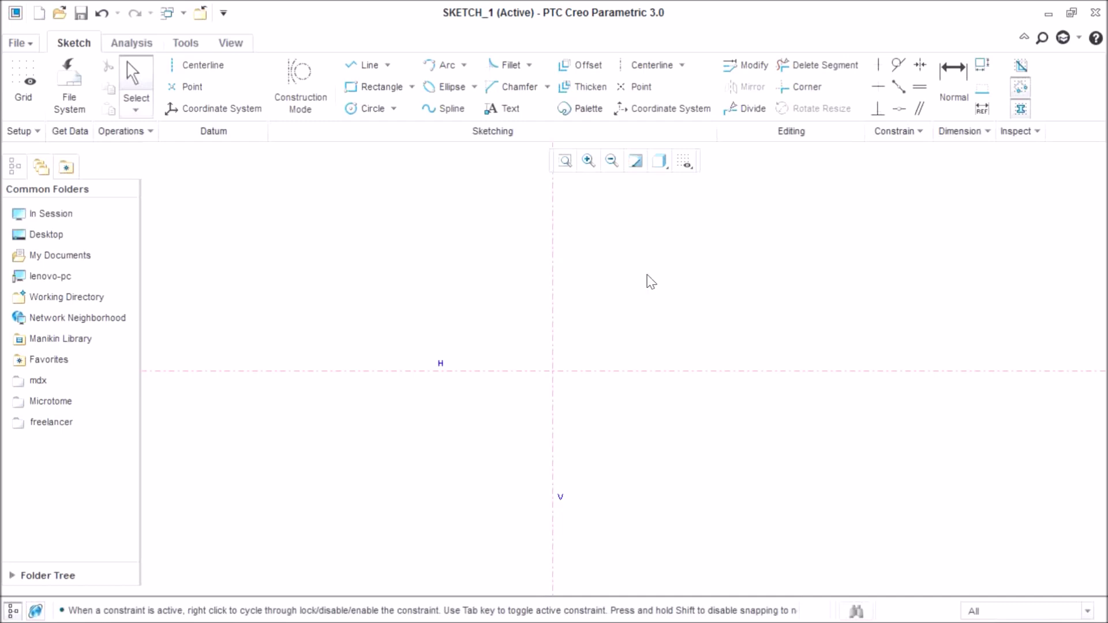
# Step: Sketch a vertical line about 3.75 long, 7.24 left of the vertical centerline, and a slanted line between it and that centerline
pyautogui.click(368, 65)
pyautogui.click(358, 207)
pyautogui.click(358, 307)
pyautogui.middleClick(354, 315)
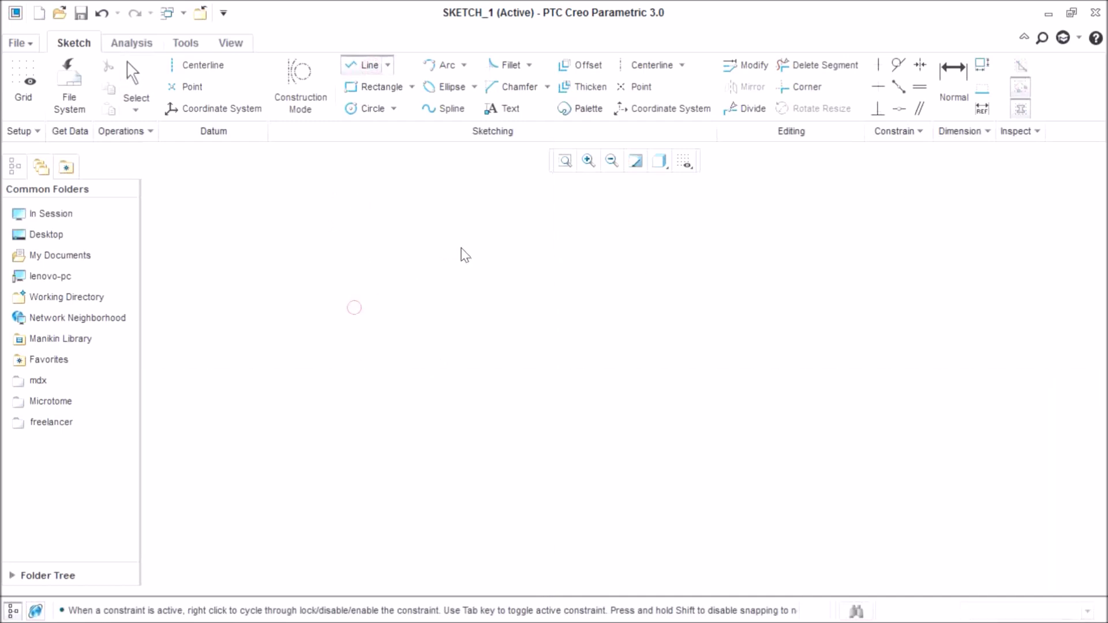
pyautogui.click(513, 321)
pyautogui.middleClick(716, 242)
# Step: Sketch a slanted line starting about 4.27 right of the vertical centerline and 4.66 above the horizontal one, descending to about 3.10
pyautogui.click(669, 245)
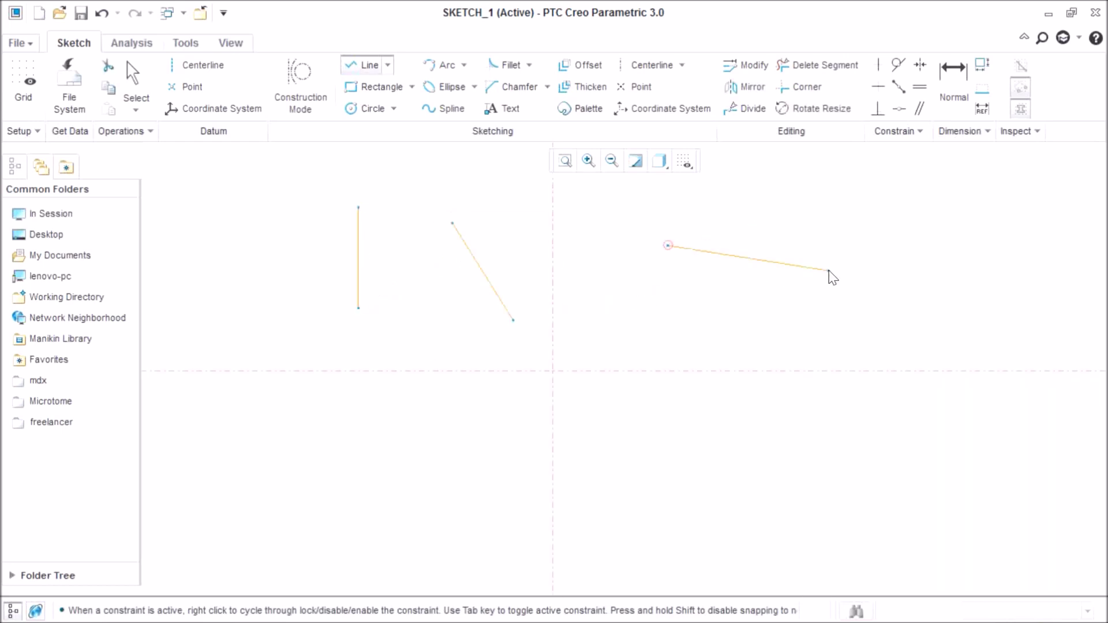
pyautogui.click(822, 287)
pyautogui.middleClick(855, 241)
pyautogui.middleClick(854, 240)
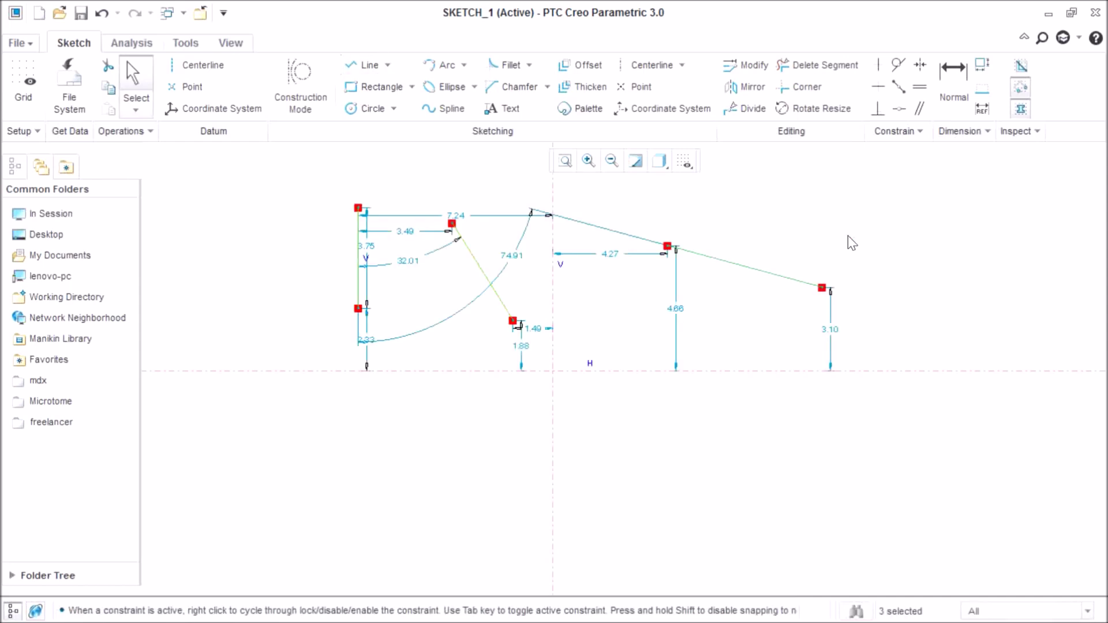
# Step: Rearrange the linear and angular dimensions around the two lines left of the vertical centerline so they no longer overlap
pyautogui.moveTo(456, 216); pyautogui.dragTo(463, 165)
pyautogui.moveTo(369, 246); pyautogui.dragTo(316, 255)
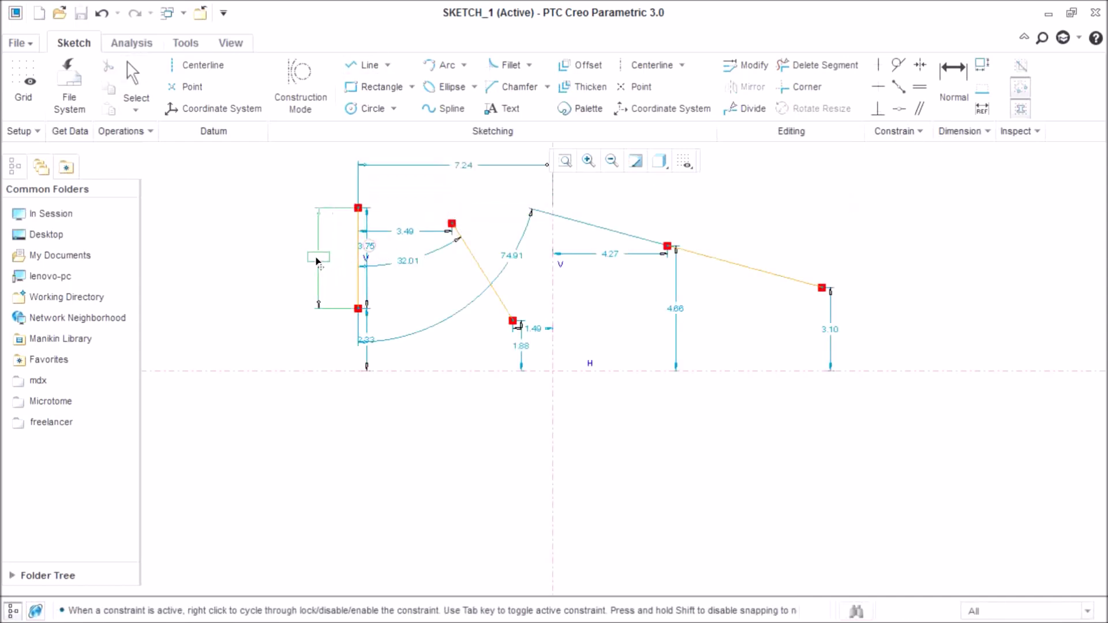
pyautogui.moveTo(339, 348); pyautogui.dragTo(324, 348)
pyautogui.moveTo(406, 262); pyautogui.dragTo(413, 280)
pyautogui.moveTo(408, 239); pyautogui.dragTo(413, 178)
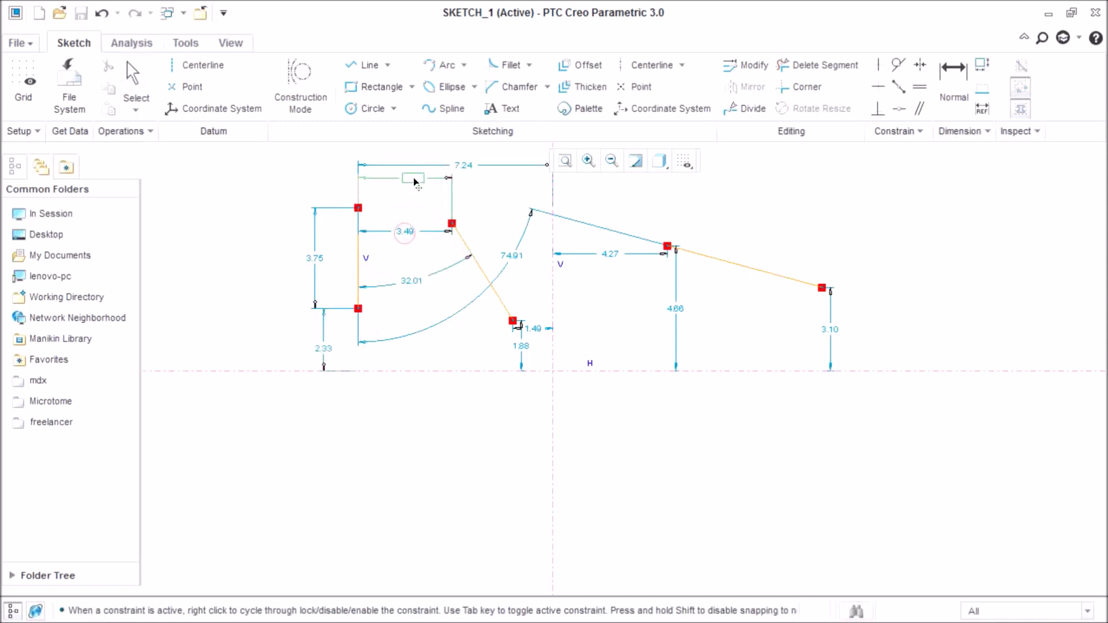
pyautogui.moveTo(521, 259); pyautogui.dragTo(446, 305)
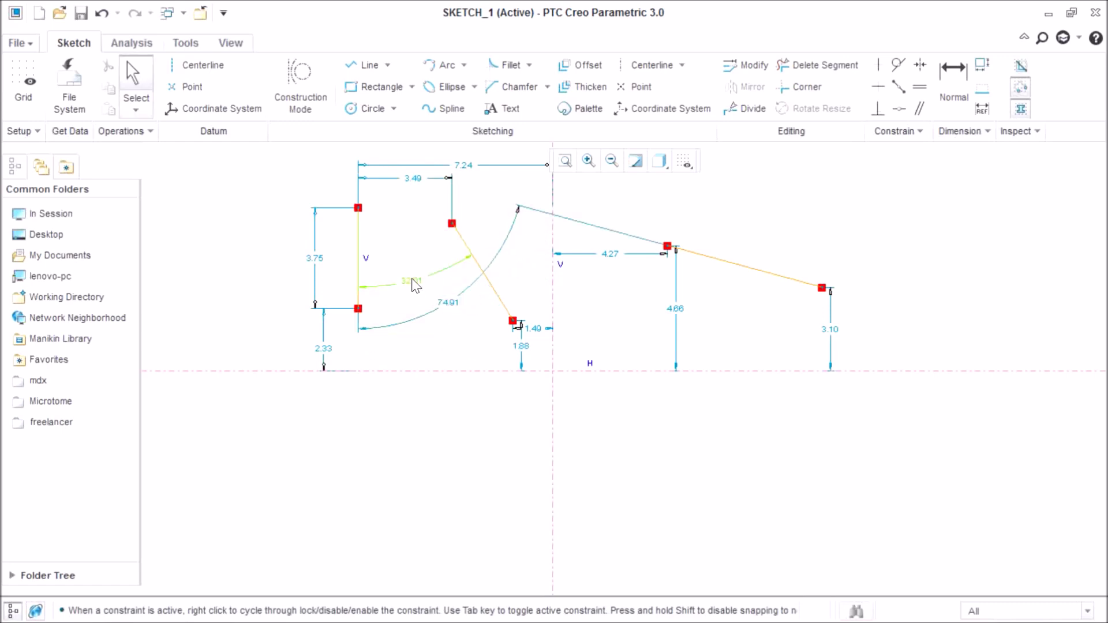
pyautogui.moveTo(407, 251); pyautogui.dragTo(413, 263)
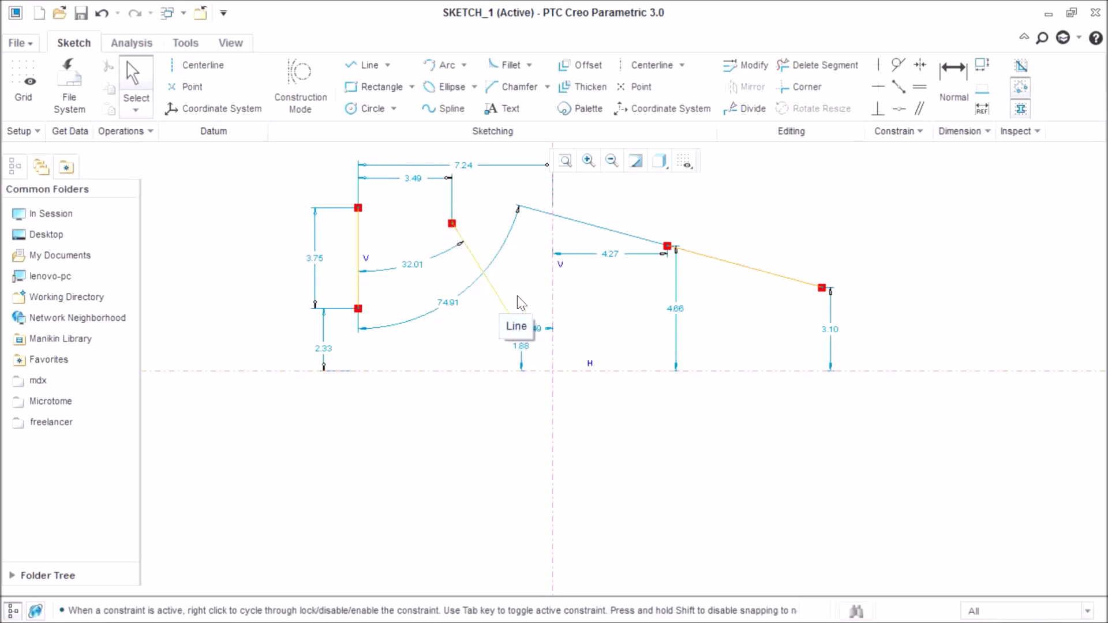
# Step: Dimension the angle between the vertical centerline and the nearby slanted line on its left as 25 degrees
pyautogui.click(946, 100)
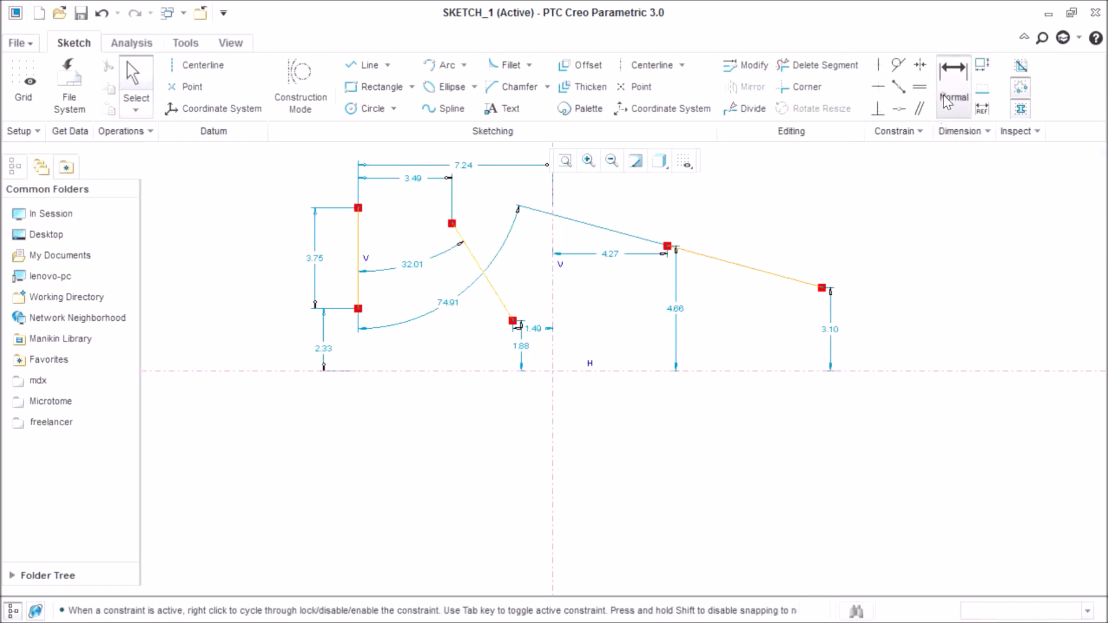
pyautogui.click(556, 299)
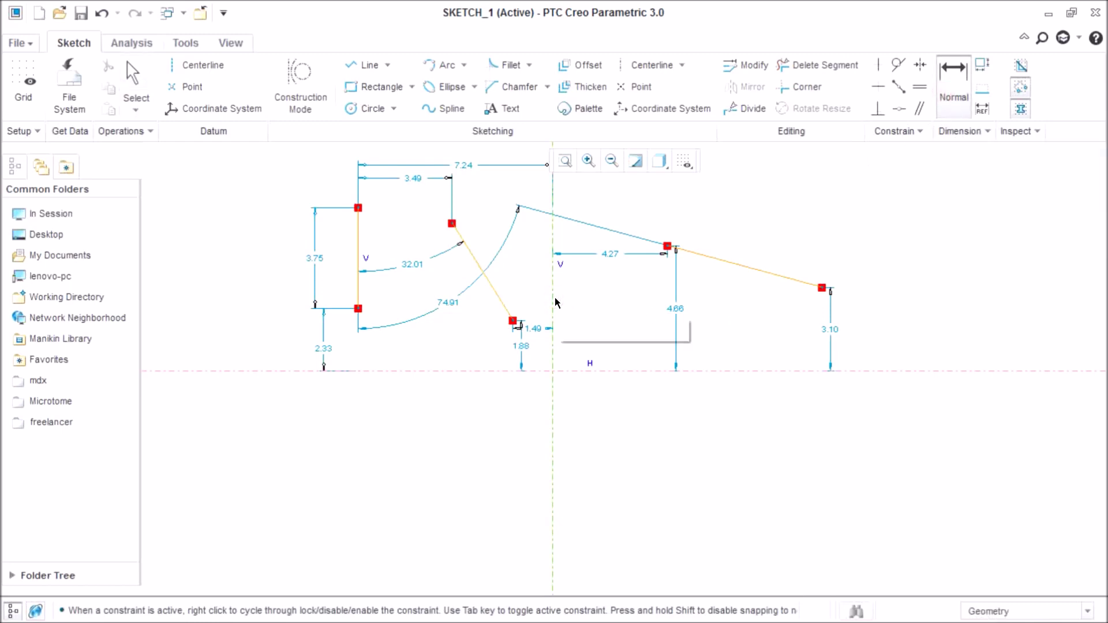
pyautogui.click(502, 304)
pyautogui.middleClick(531, 290)
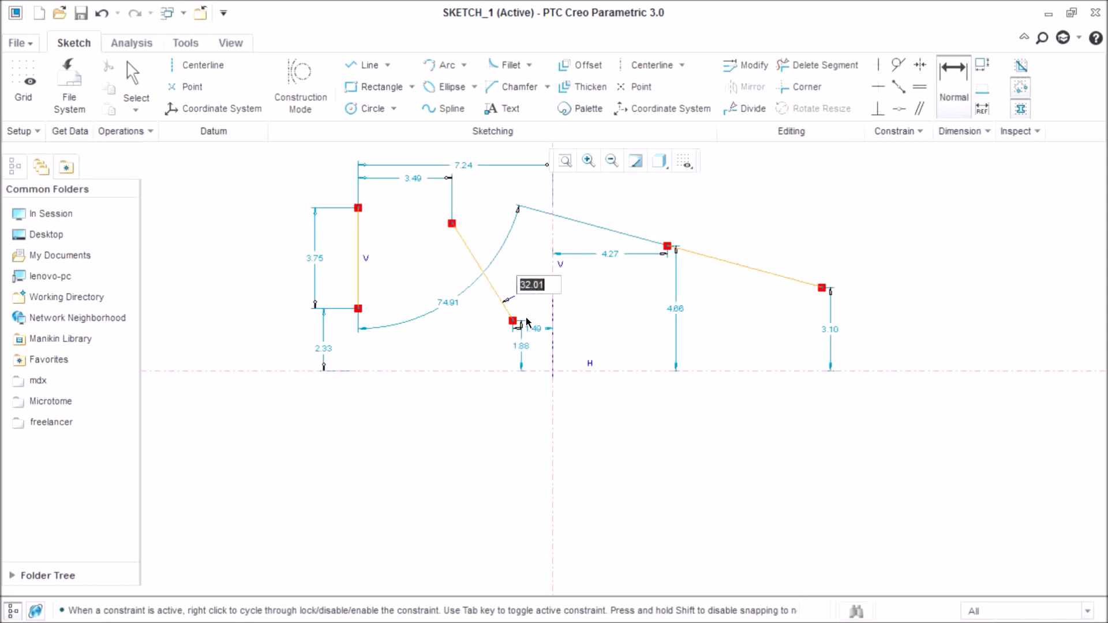
pyautogui.write('25')
pyautogui.press('Return')
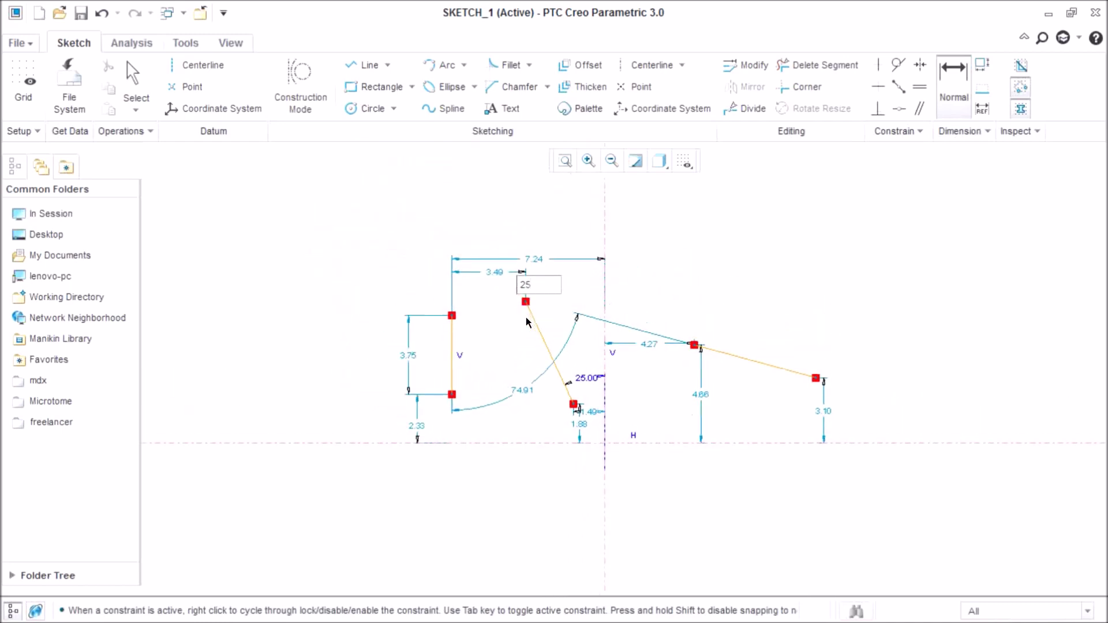
# Step: Make the lower endpoint of the 25-degree slanted line coincident with the horizontal centerline
pyautogui.scroll(3, 573, 442)
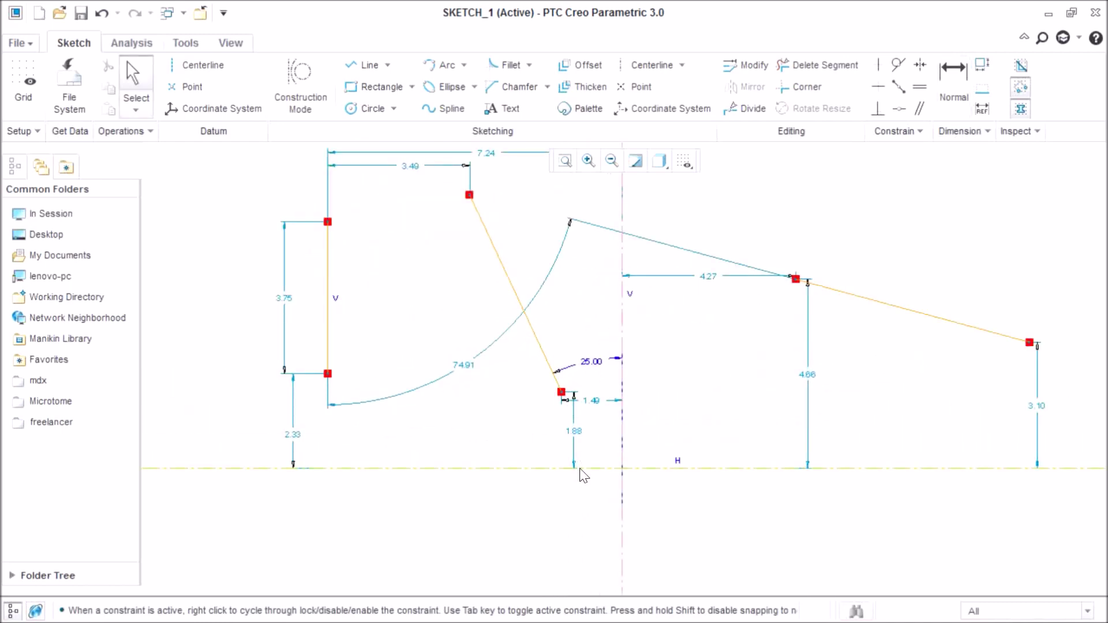
pyautogui.click(898, 111)
pyautogui.click(561, 393)
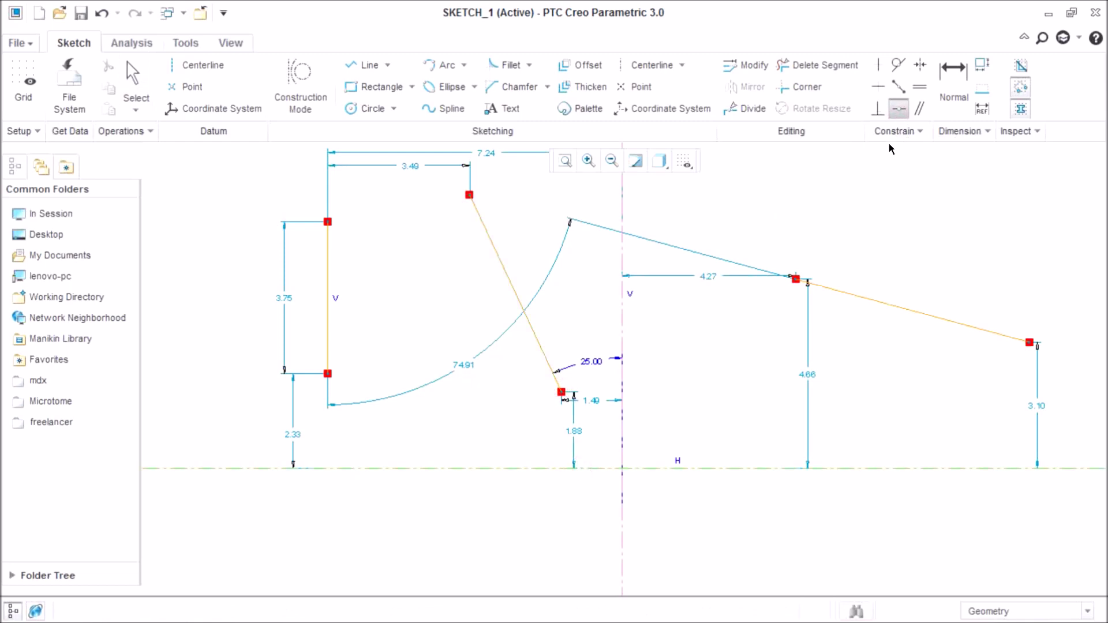
pyautogui.click(896, 109)
pyautogui.click(562, 393)
pyautogui.click(603, 469)
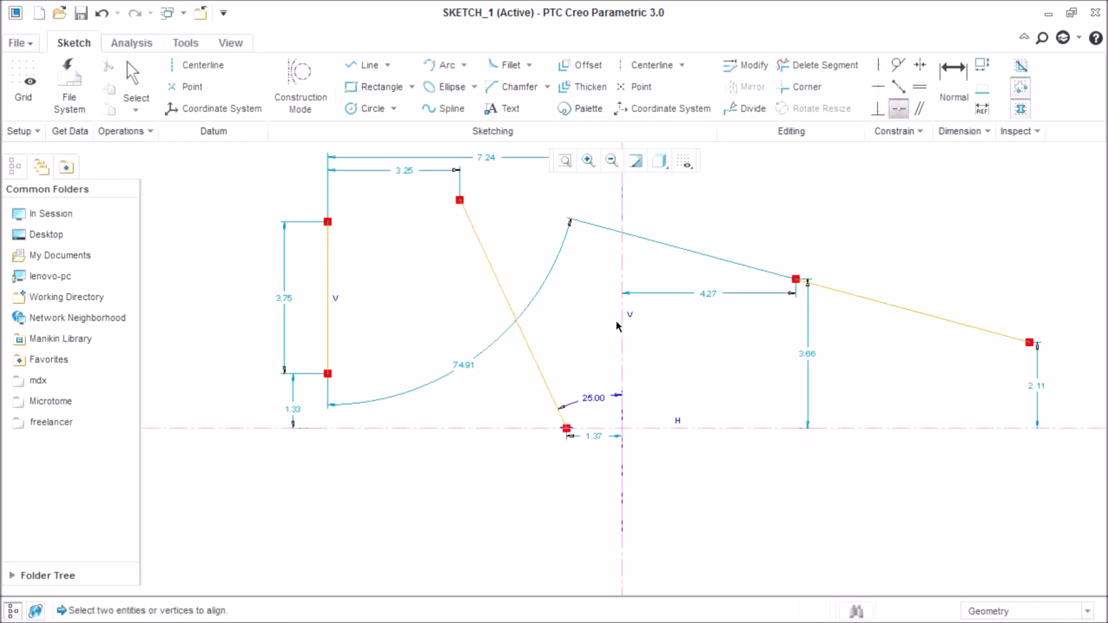
pyautogui.middleClick(714, 304)
# Step: Dimension the distance from the slanted line's lower endpoint to the vertical centerline as 2
pyautogui.click(953, 81)
pyautogui.click(570, 434)
pyautogui.click(623, 449)
pyautogui.middleClick(595, 448)
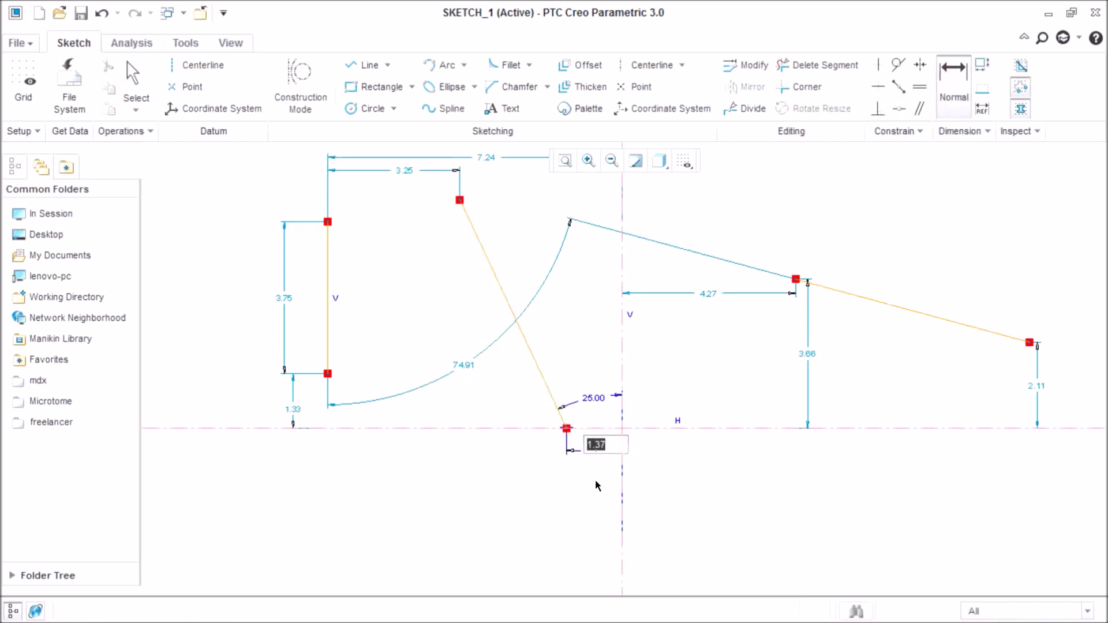
pyautogui.write('2')
pyautogui.press('Return')
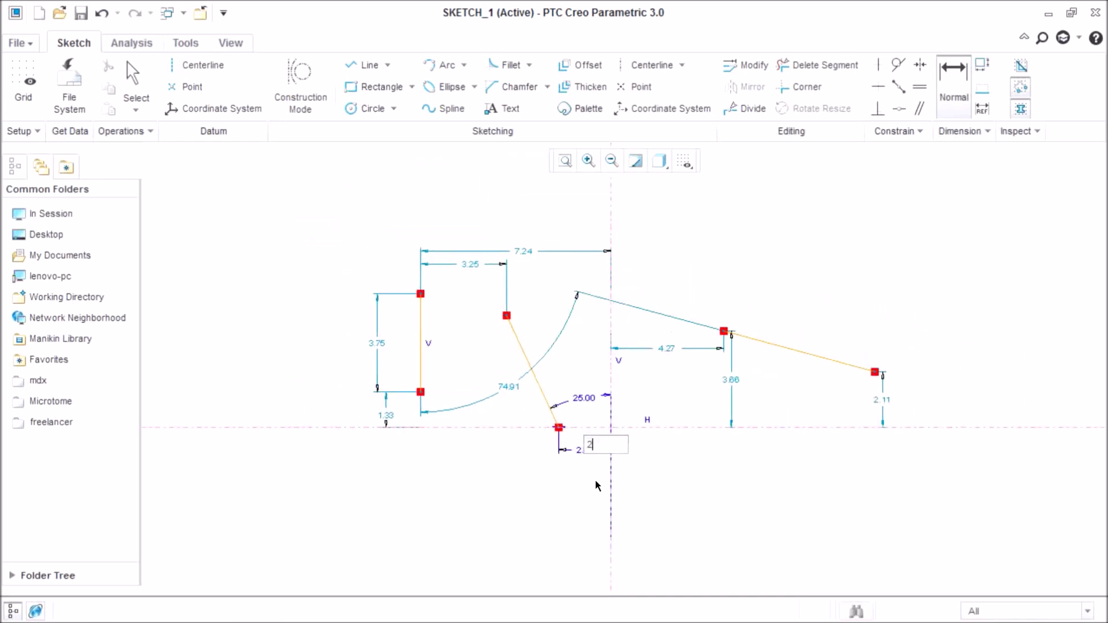
# Step: Dimension the distance between the two endpoints of the slanted line right of the vertical centerline, and delete that dimension
pyautogui.scroll(-2, 508, 346)
pyautogui.middleClick(472, 401)
pyautogui.click(942, 81)
pyautogui.click(802, 354)
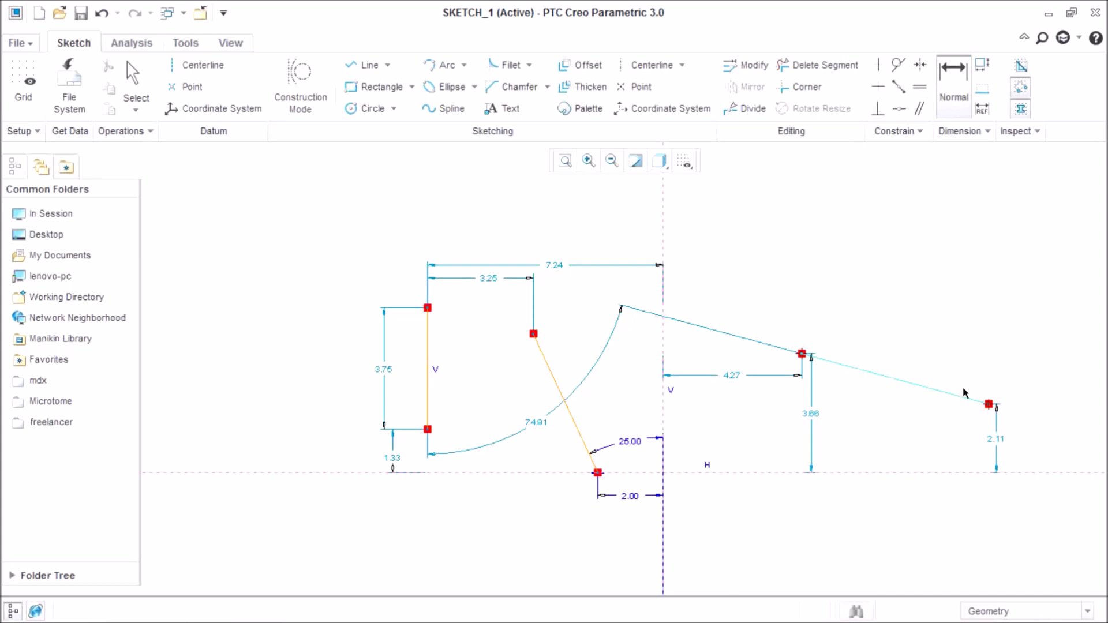
pyautogui.middleClick(916, 362)
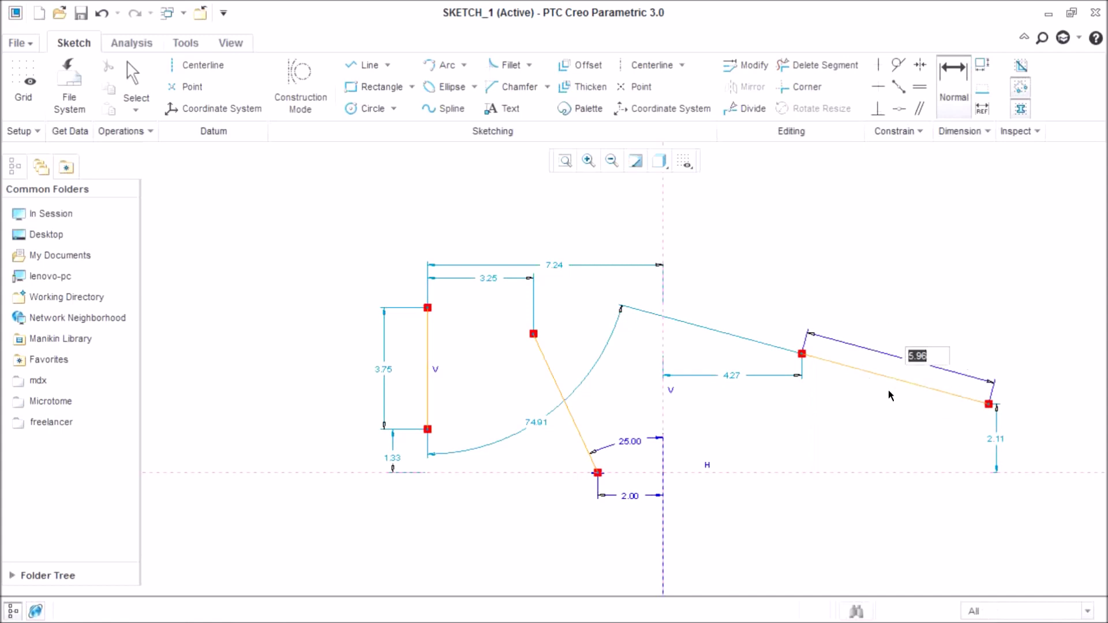
pyautogui.click(919, 362)
pyautogui.press('Delete')
# Step: Dimension the length of the slanted line right of the vertical centerline by the line itself and set it to 6
pyautogui.click(952, 93)
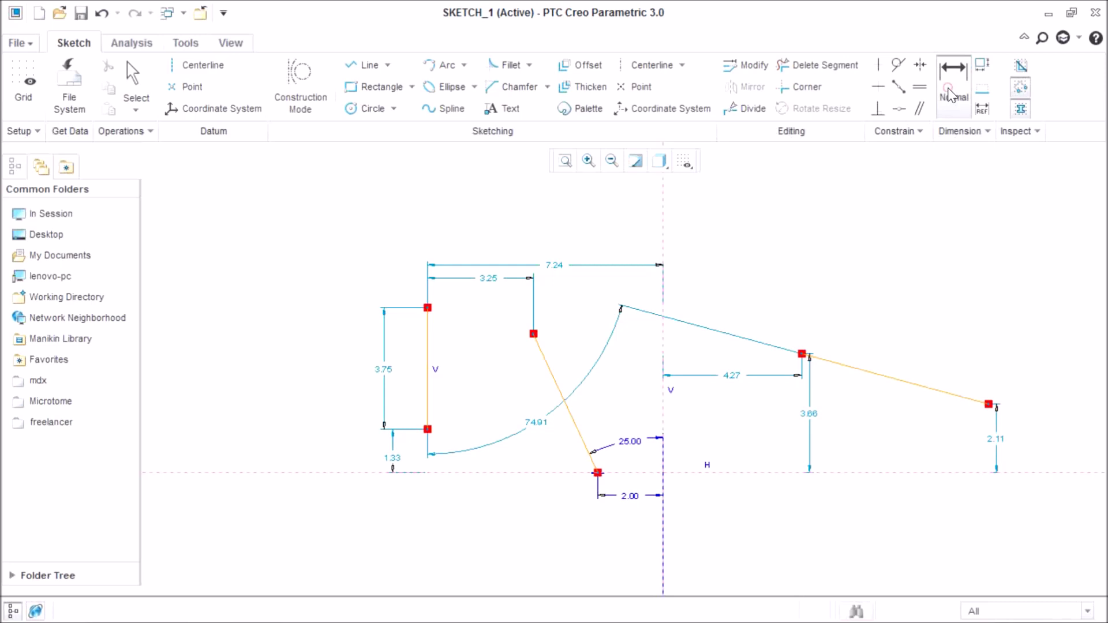
pyautogui.click(904, 381)
pyautogui.middleClick(919, 345)
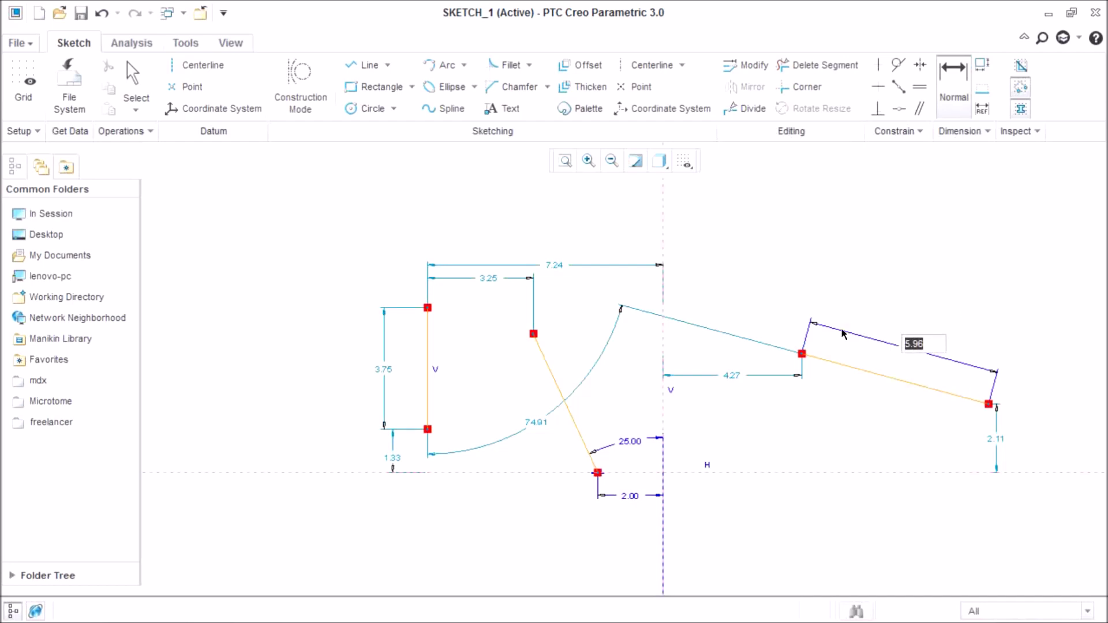
pyautogui.press('Return')
pyautogui.middleClick(912, 354)
pyautogui.doubleClick(912, 347)
pyautogui.write('6')
pyautogui.press('Return')
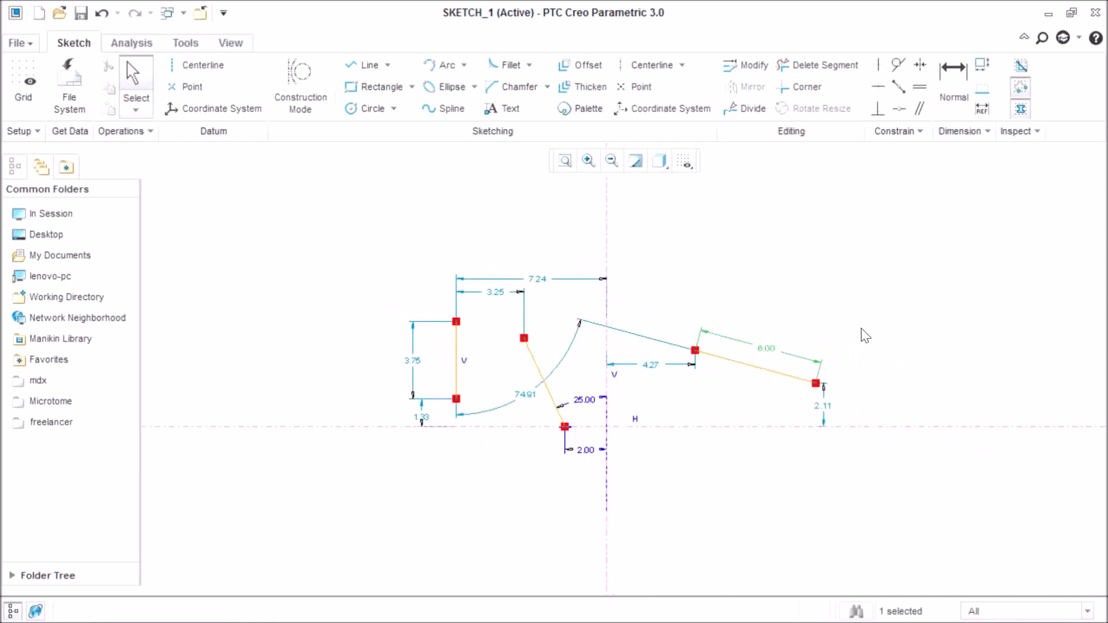
# Step: Dimension the angle between the 6-long slanted line and the horizontal centerline as 45 degrees
pyautogui.scroll(5, 802, 376)
pyautogui.scroll(-4, 640, 438)
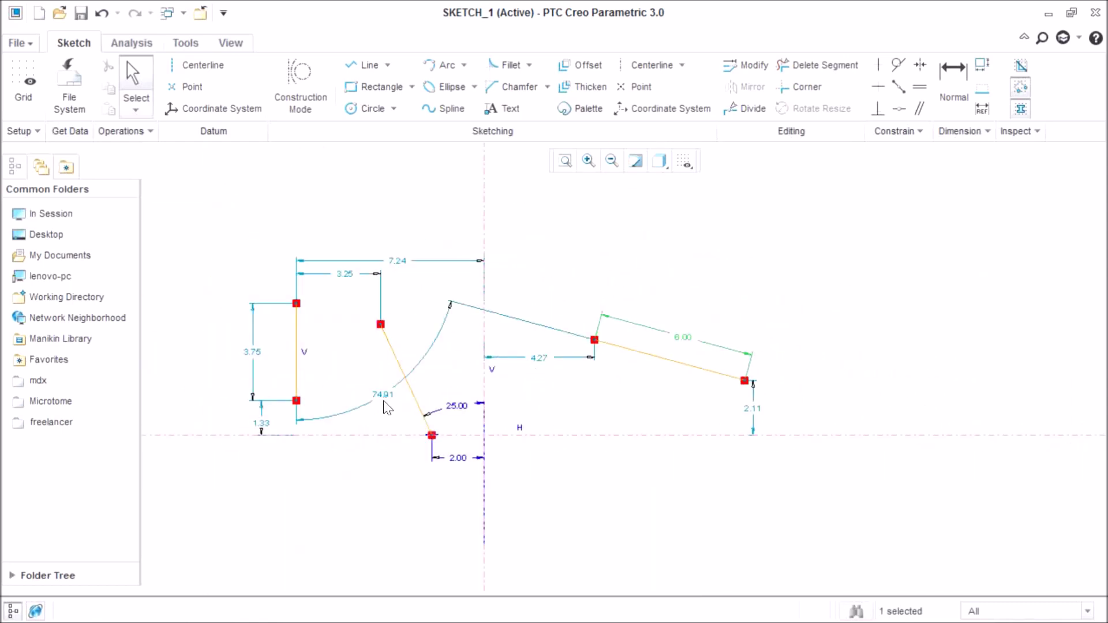
pyautogui.click(951, 97)
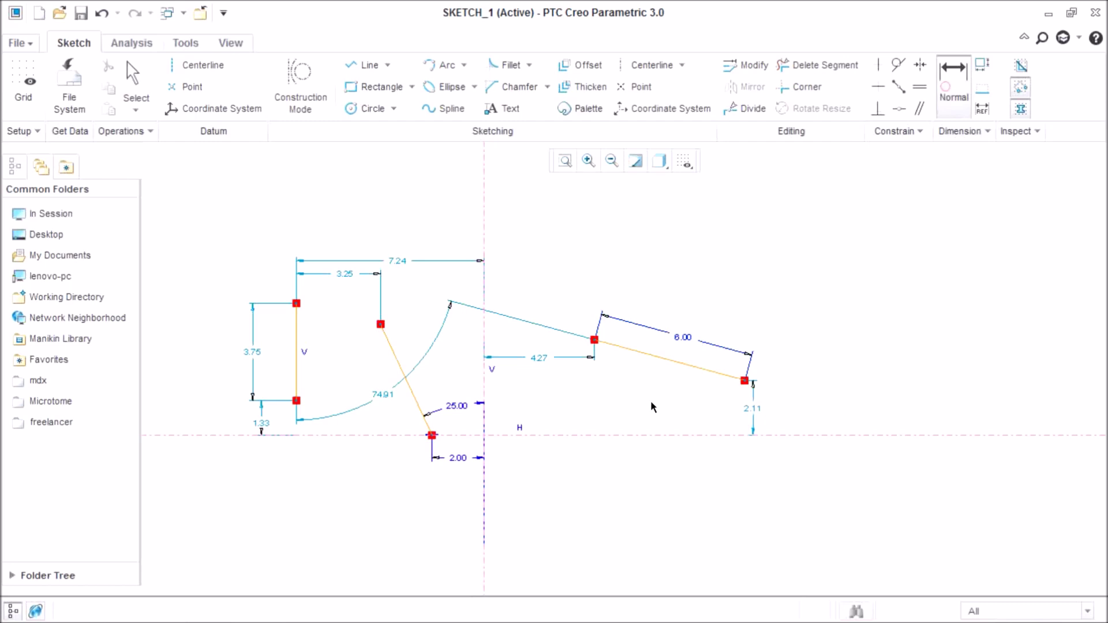
pyautogui.click(684, 365)
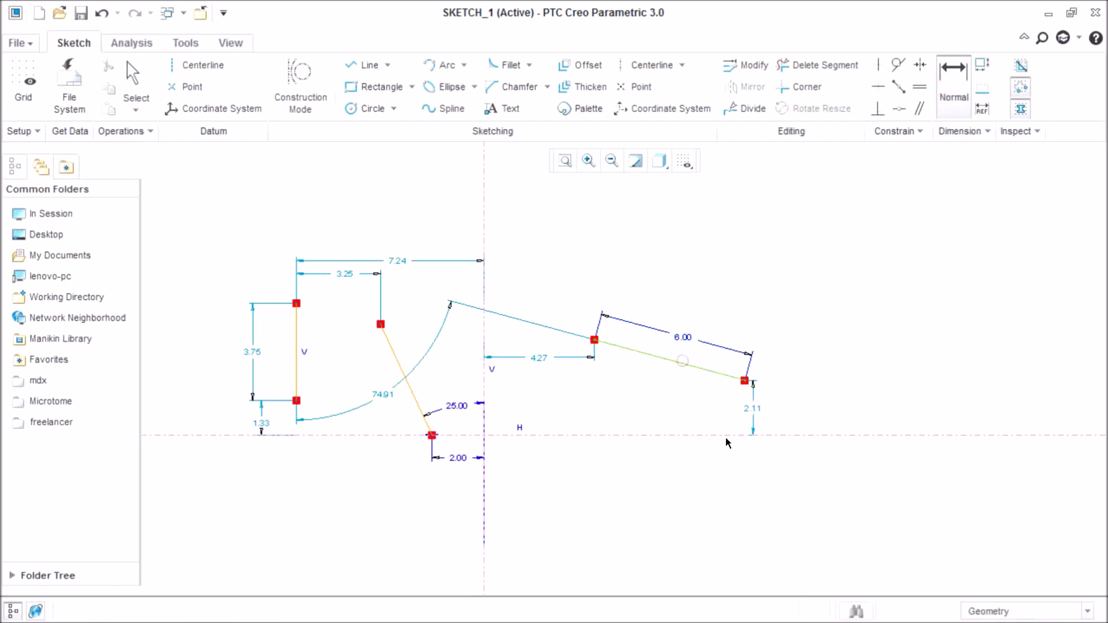
pyautogui.click(672, 436)
pyautogui.middleClick(654, 394)
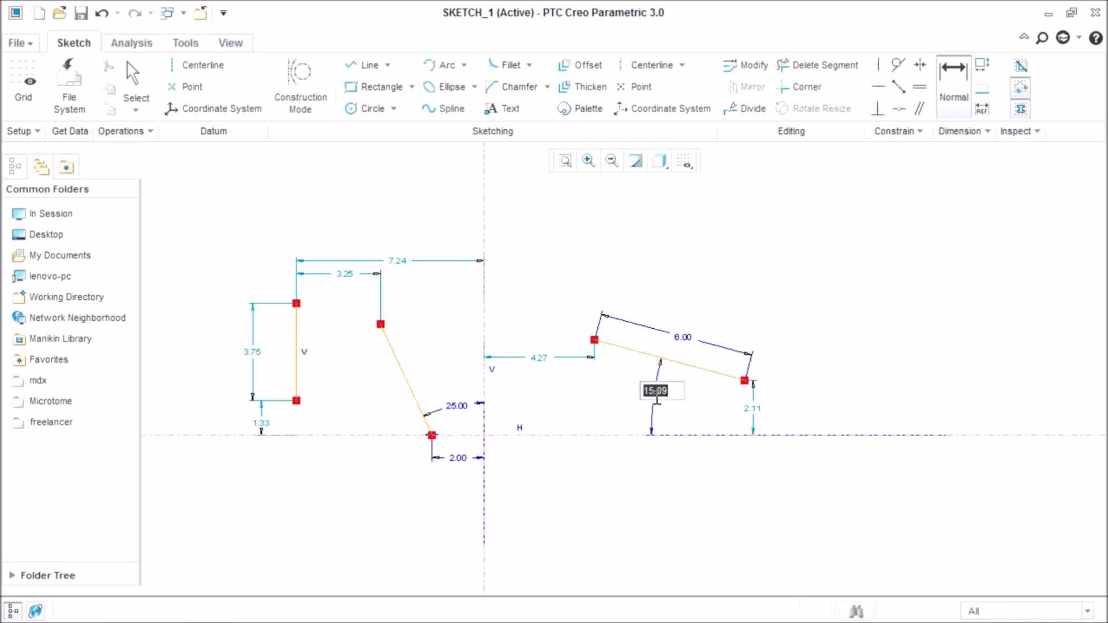
pyautogui.middleClick(653, 398)
pyautogui.write('45')
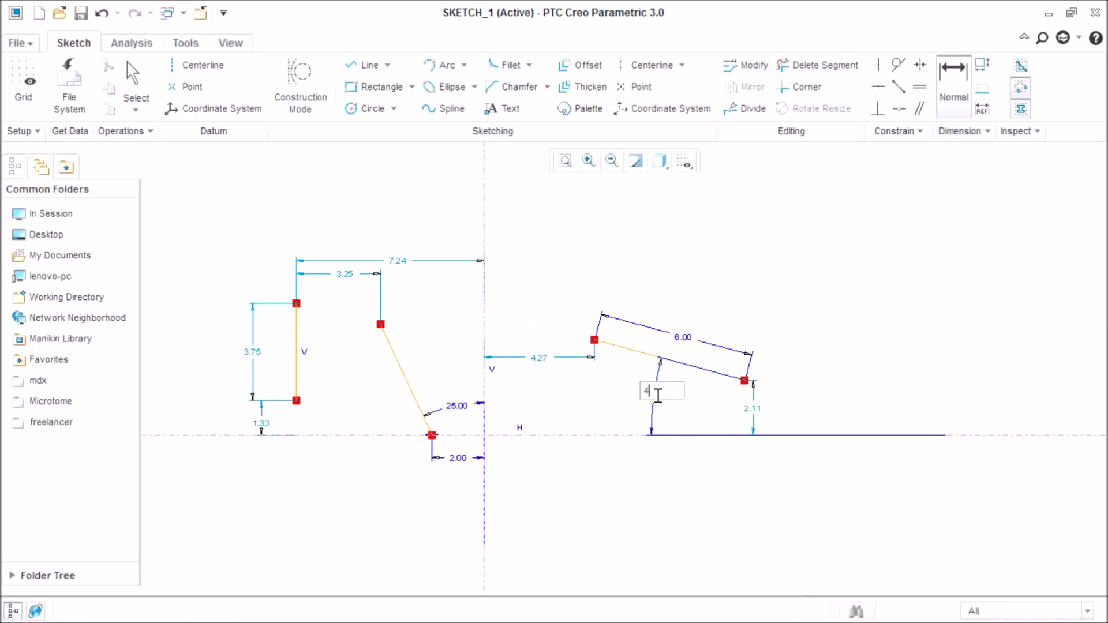
pyautogui.press('Return')
pyautogui.middleClick(832, 433)
# Step: Set the 45-degree line's lower endpoint 2 above the horizontal centerline and its upper endpoint 4 from the vertical centerline
pyautogui.click(807, 432)
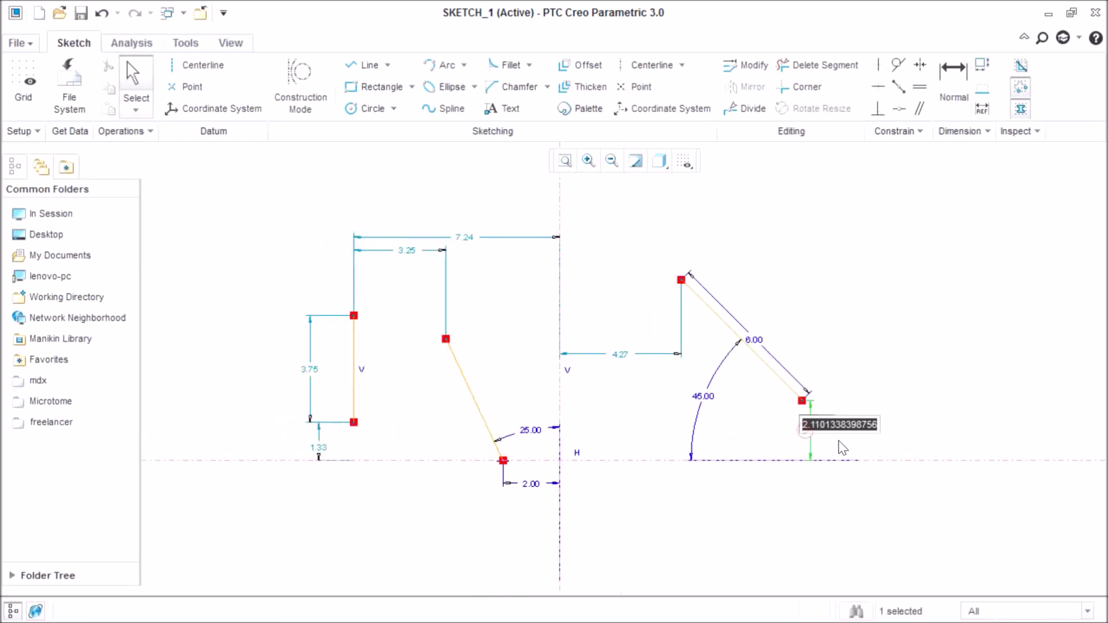
pyautogui.write('2')
pyautogui.press('Return')
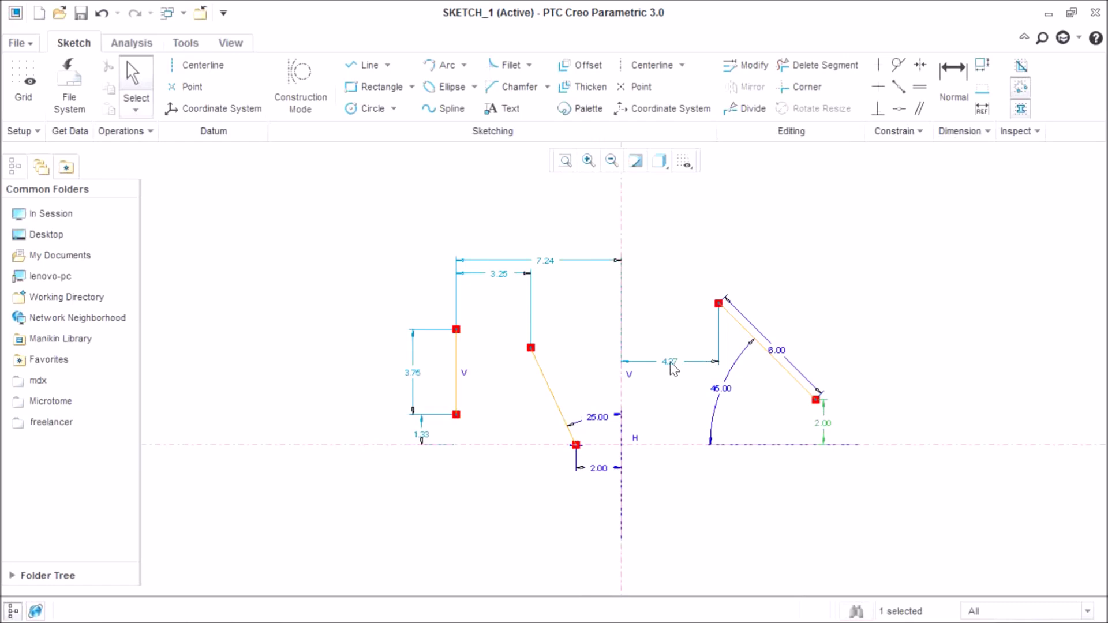
pyautogui.doubleClick(668, 362)
pyautogui.write('4')
pyautogui.press('Return')
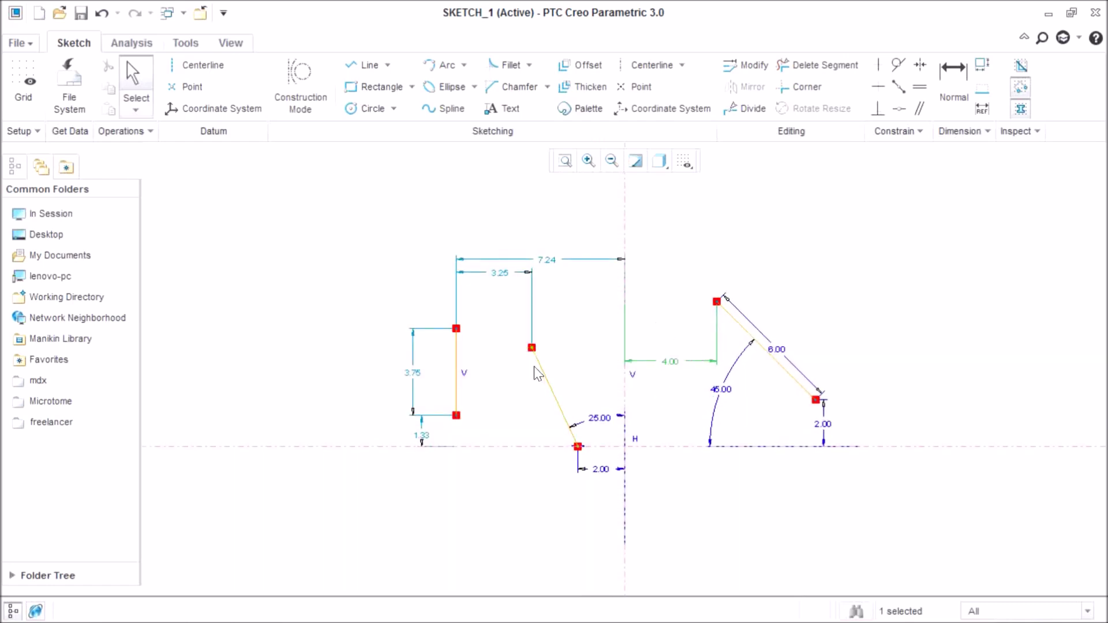
# Step: Draw a circle about 4.36 in diameter to the upper left of the vertical line
pyautogui.scroll(-2, 535, 389)
pyautogui.scroll(1, 564, 394)
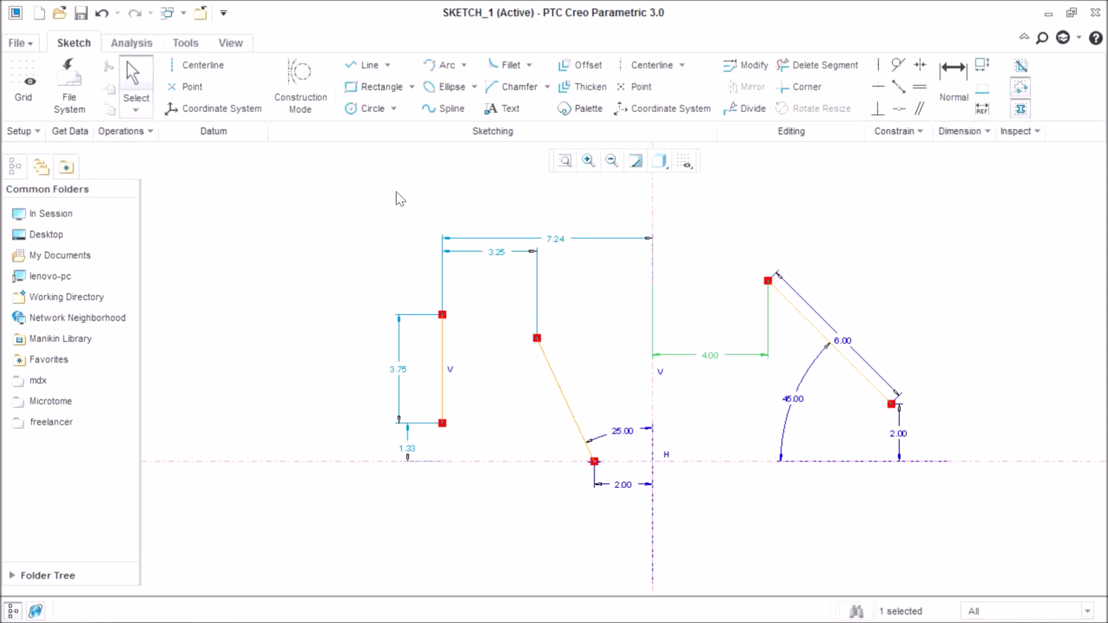
pyautogui.click(364, 109)
pyautogui.click(280, 252)
pyautogui.click(307, 322)
pyautogui.middleClick(465, 278)
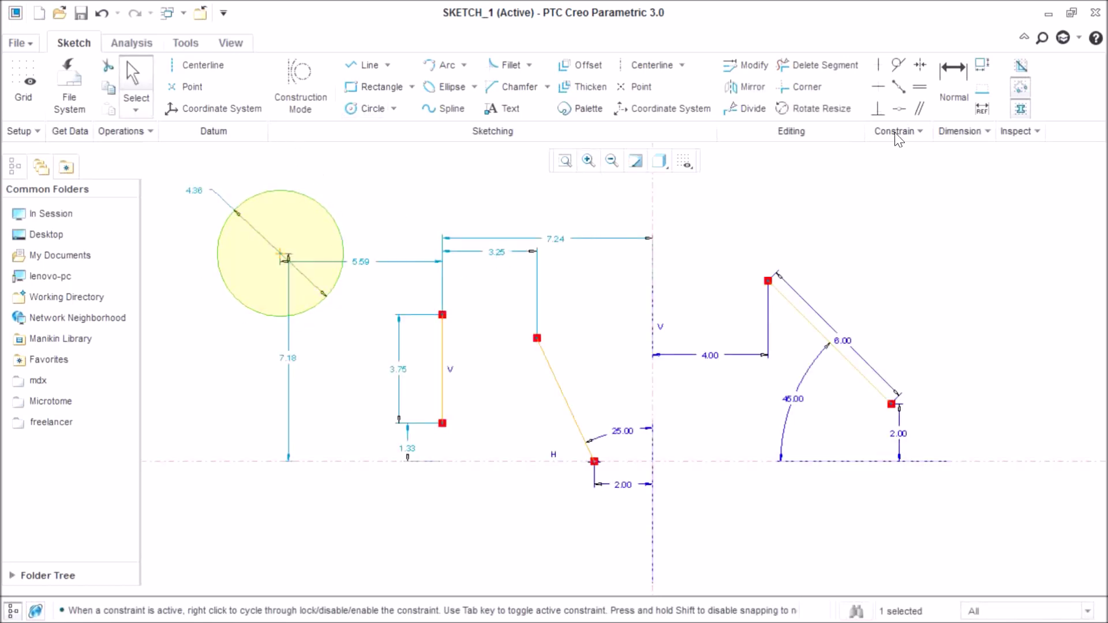
# Step: Add a radius dimension to the circle, placed at its upper right
pyautogui.click(953, 87)
pyautogui.middleClick(493, 208)
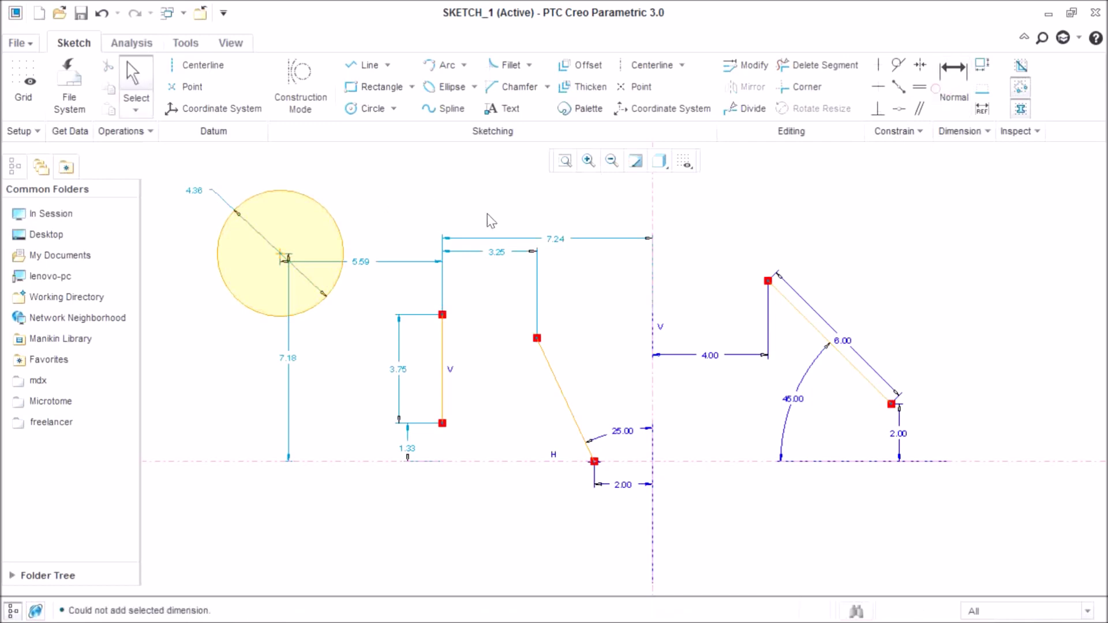
pyautogui.click(956, 83)
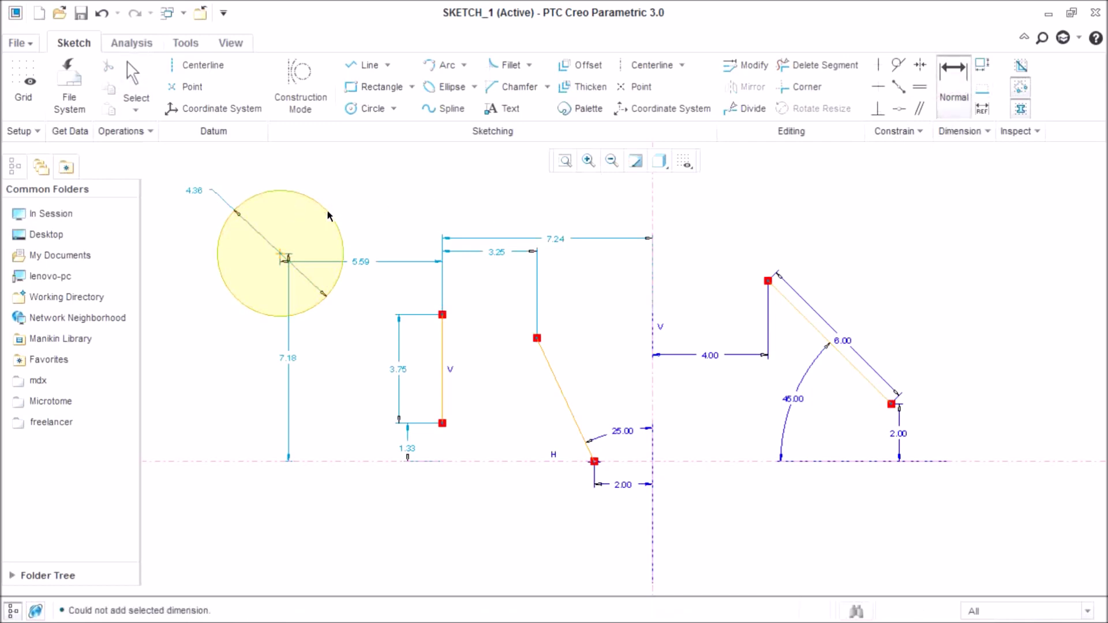
pyautogui.middleClick(365, 202)
pyautogui.middleClick(365, 249)
# Step: Try to add a diameter dimension to the circle alongside its radius, and undo it in the conflict resolution
pyautogui.click(961, 96)
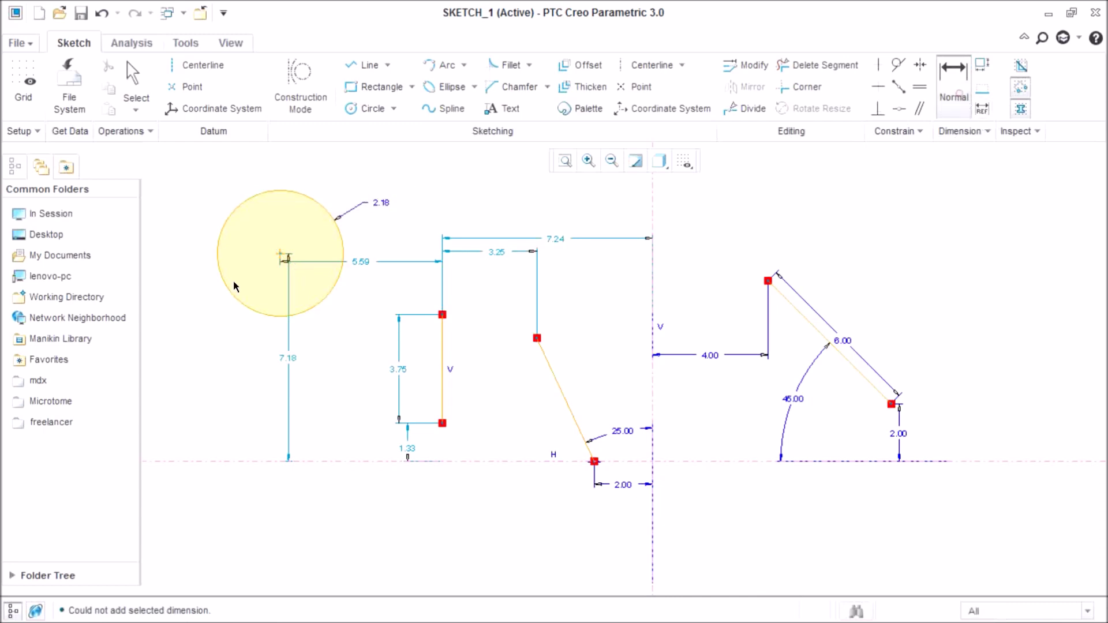
pyautogui.click(231, 216)
pyautogui.middleClick(194, 197)
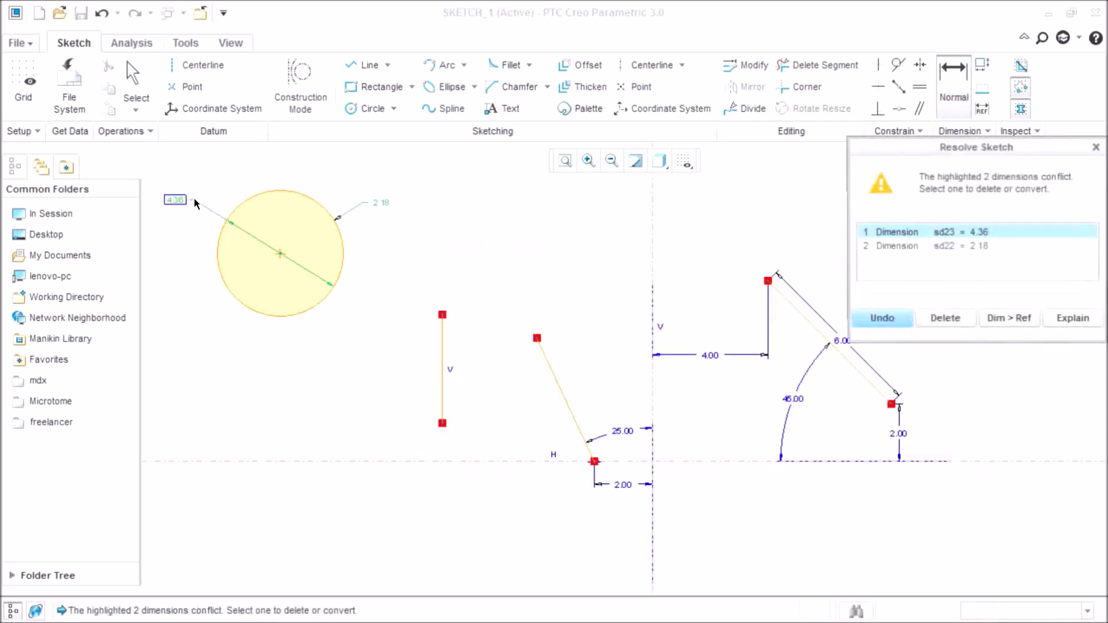
pyautogui.click(890, 322)
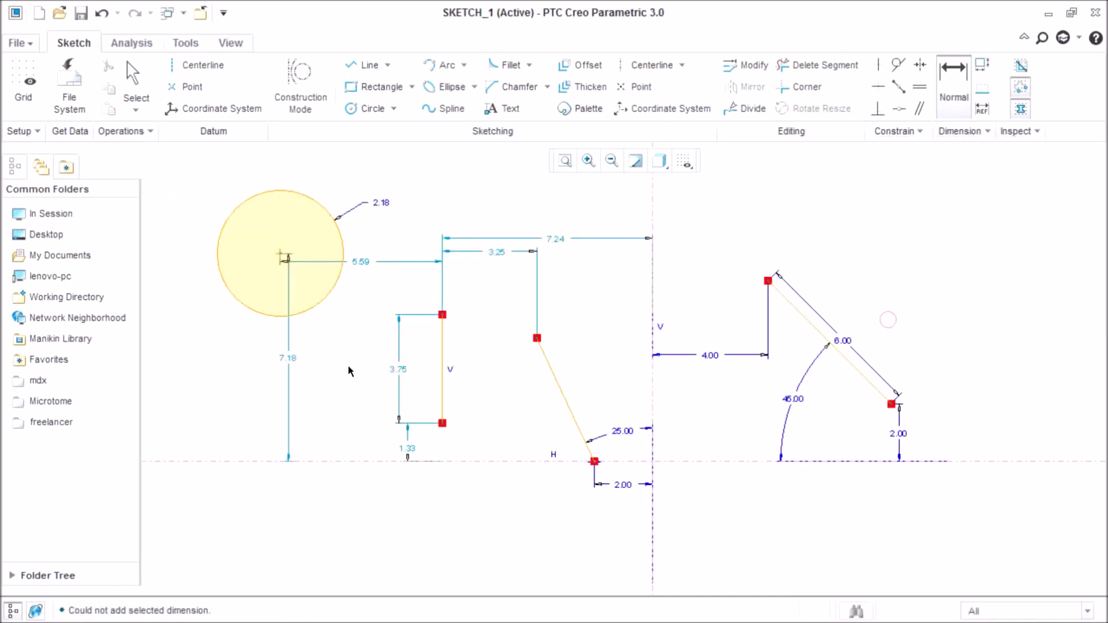
# Step: Shift the circle's horizontal position dimension slightly and add the circle's diameter, converting it to a reference dimension
pyautogui.middleClick(362, 264)
pyautogui.moveTo(368, 258); pyautogui.dragTo(380, 258)
pyautogui.click(950, 79)
pyautogui.doubleClick(248, 196)
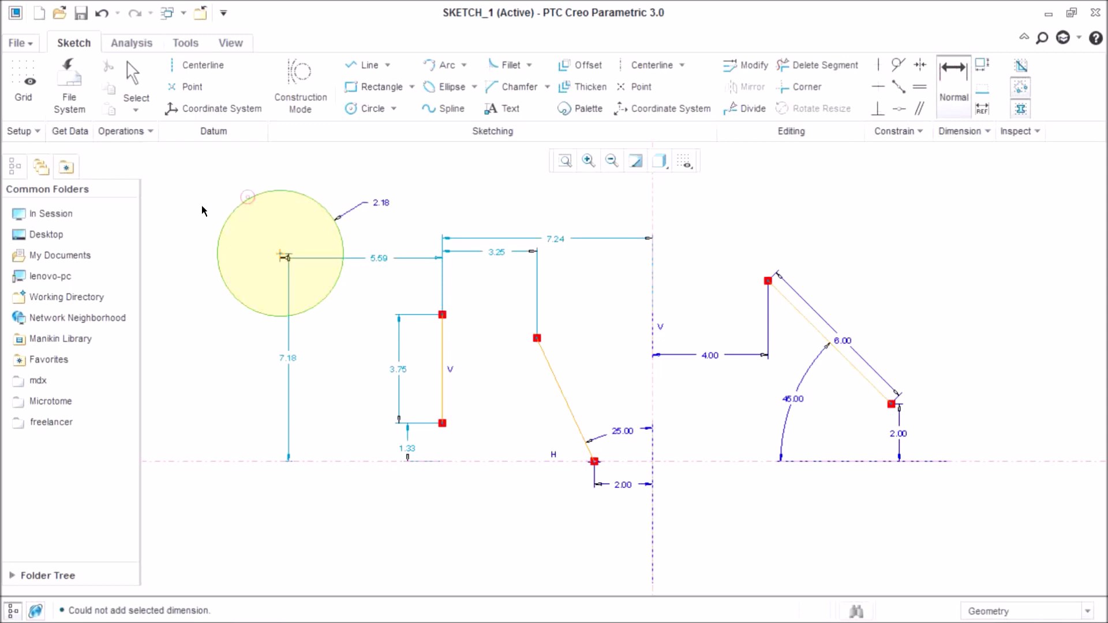
pyautogui.middleClick(186, 206)
pyautogui.click(1019, 332)
pyautogui.middleClick(223, 248)
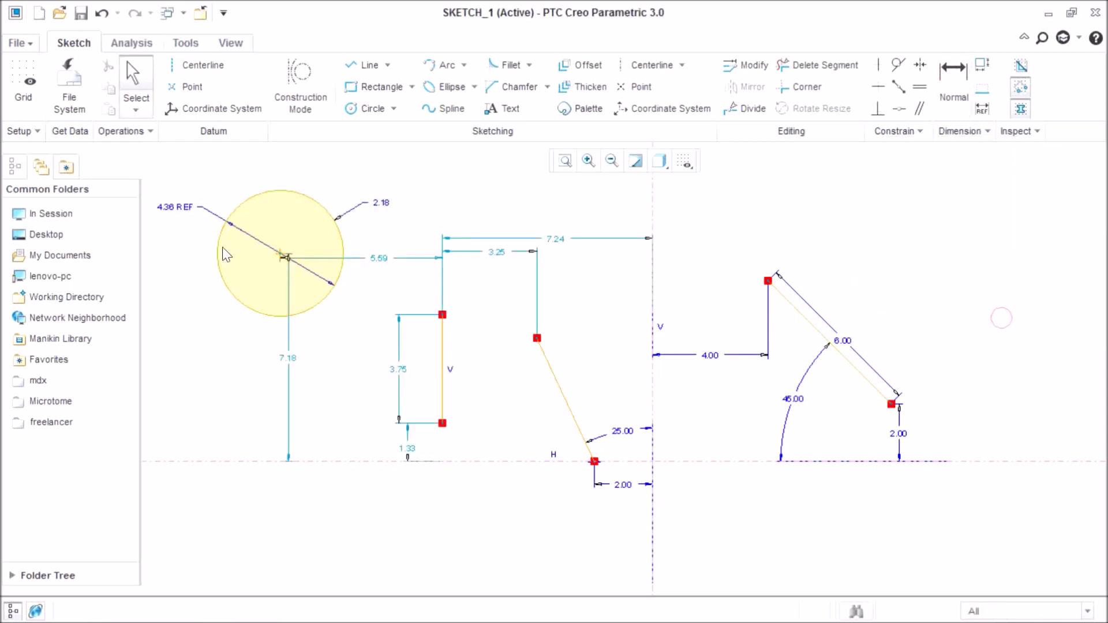
# Step: Move the radius dimension to the circle's lower left and set the radius to 5
pyautogui.scroll(-3, 228, 214)
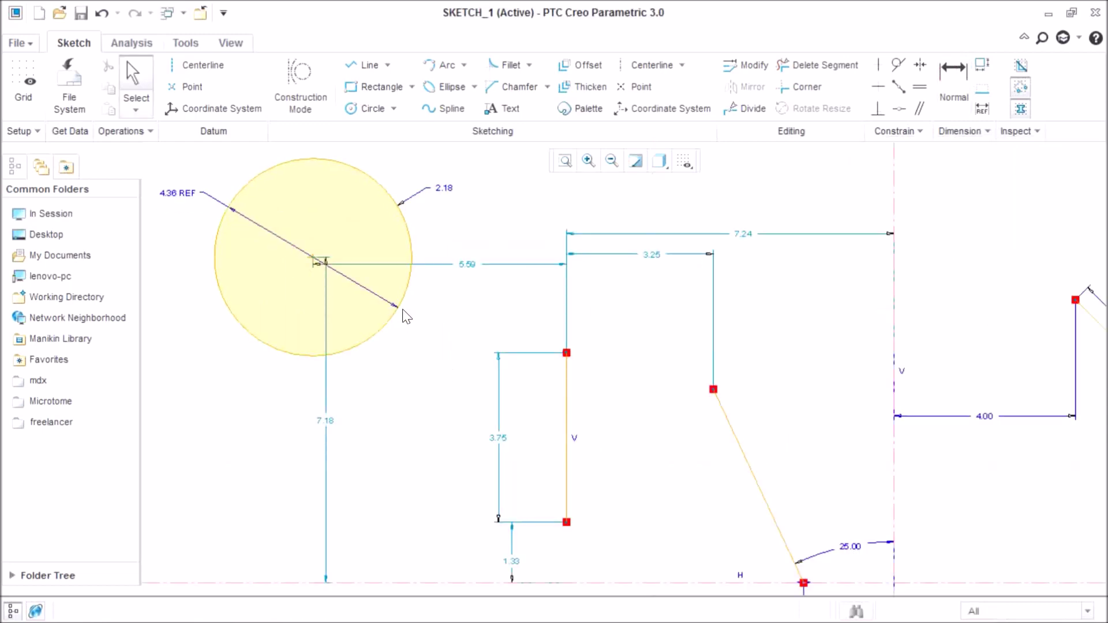
pyautogui.click(449, 193)
pyautogui.moveTo(456, 199); pyautogui.dragTo(205, 365)
pyautogui.doubleClick(204, 365)
pyautogui.write('5')
pyautogui.press('Return')
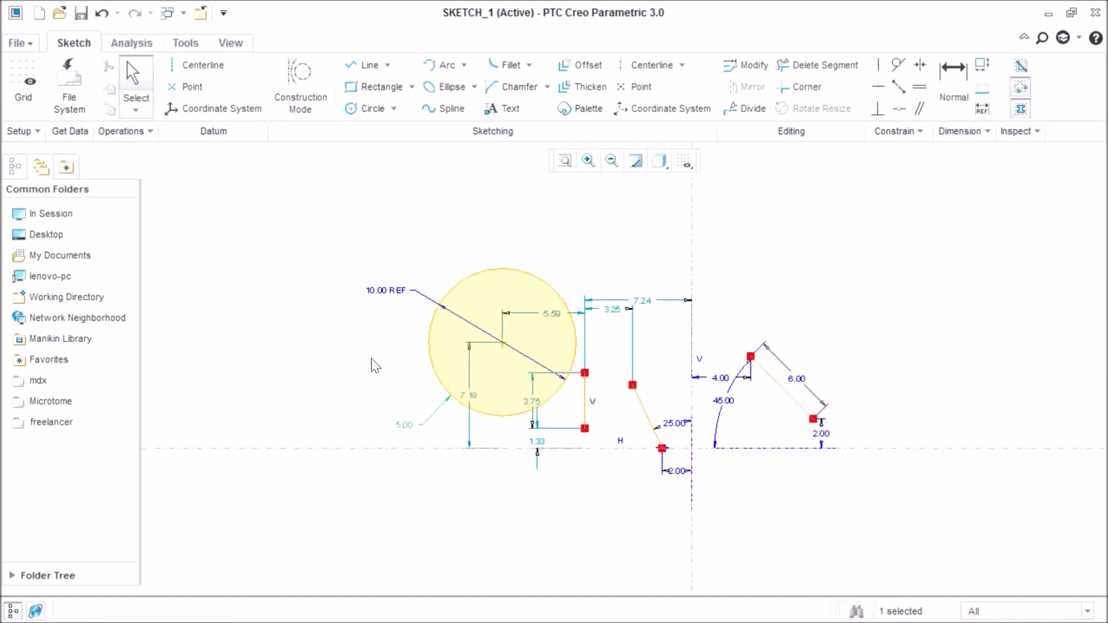
# Step: Move the circle farther left of the lines and dimension the horizontal distance from its center to the vertical centerline
pyautogui.scroll(-3, 480, 367)
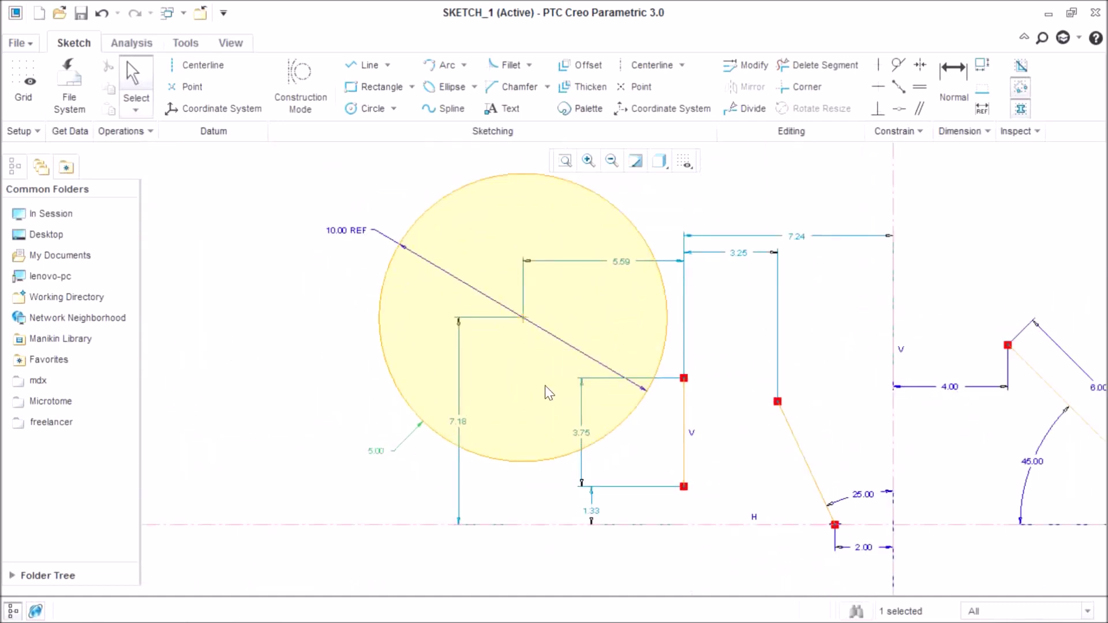
pyautogui.moveTo(526, 319); pyautogui.dragTo(408, 296)
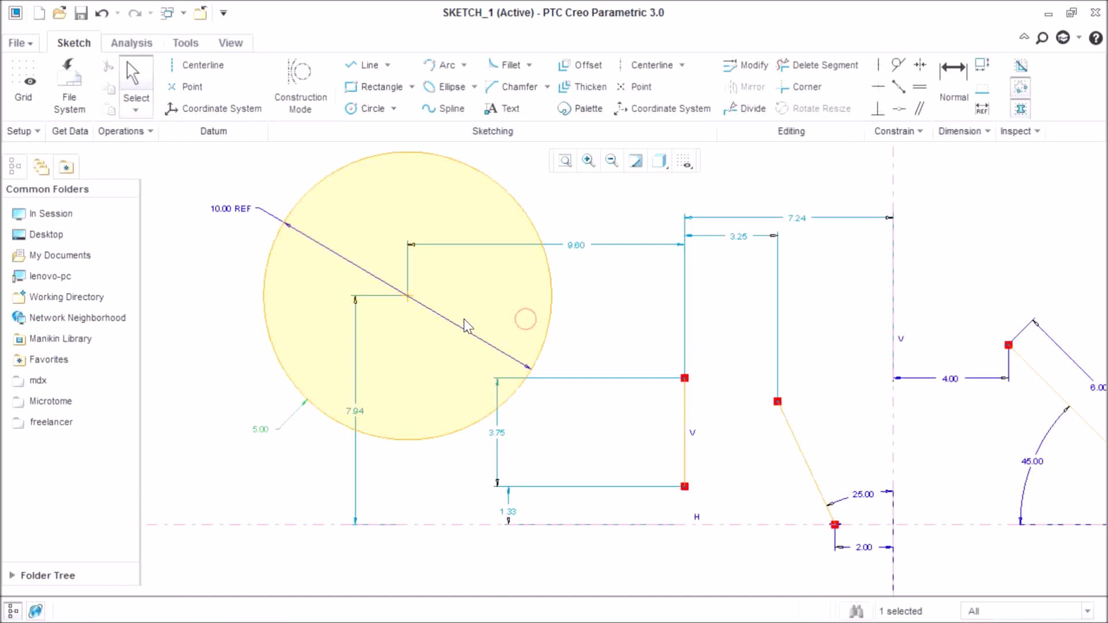
pyautogui.click(954, 86)
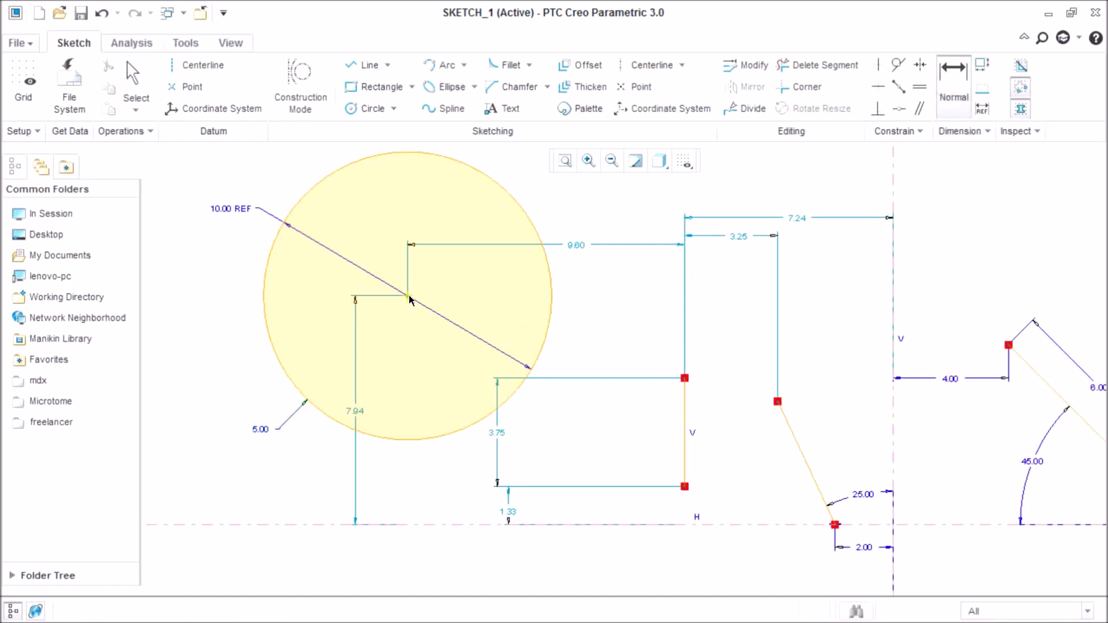
pyautogui.click(895, 299)
pyautogui.middleClick(704, 205)
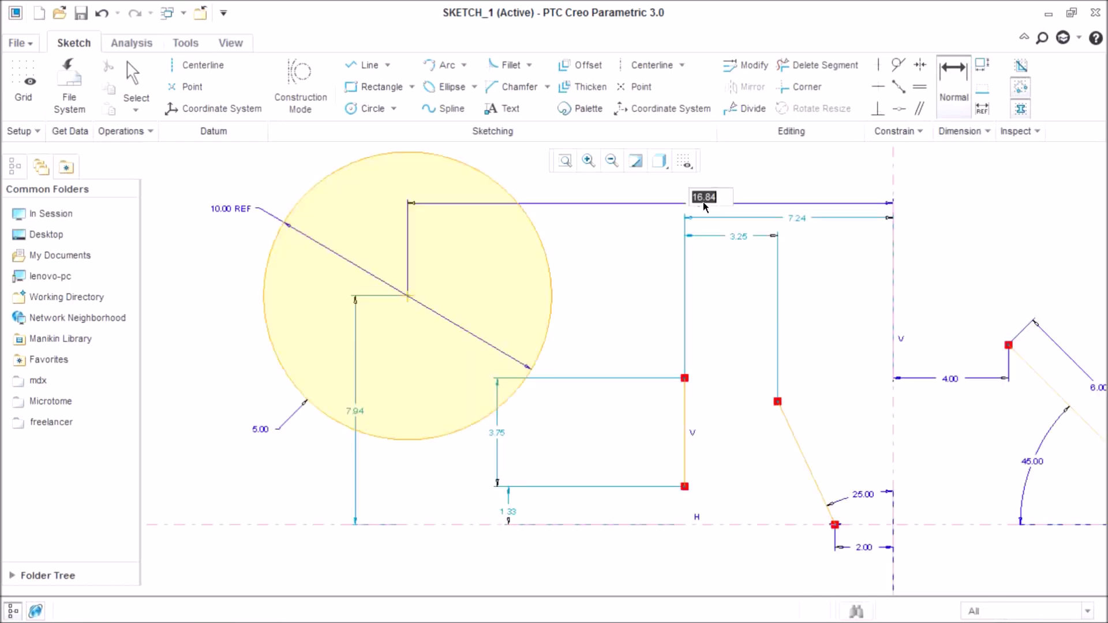
pyautogui.press('Return')
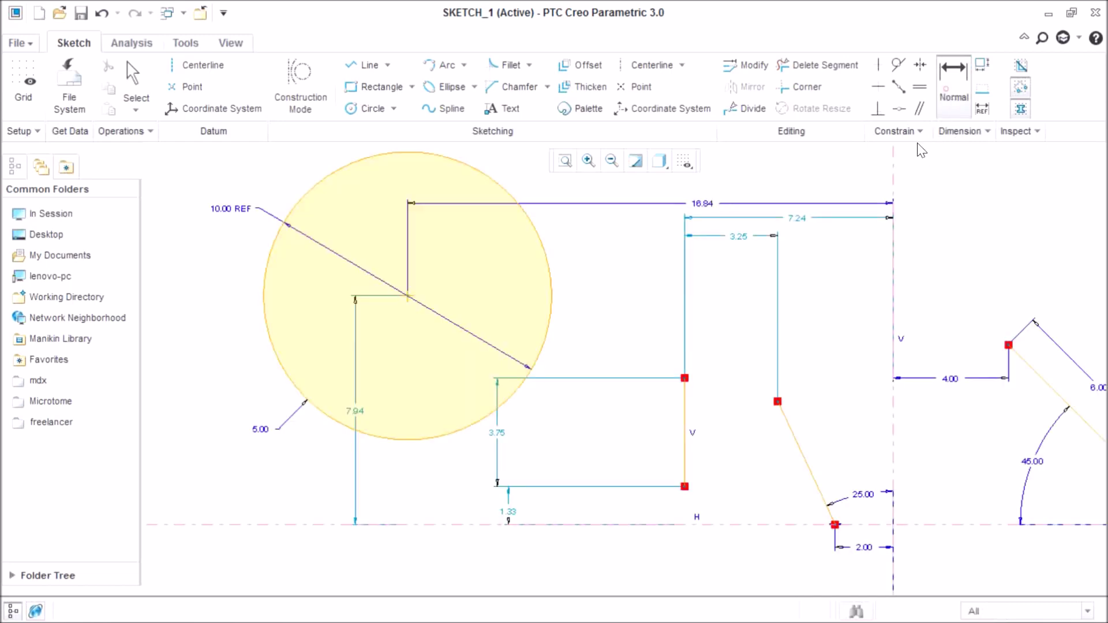
# Step: Dimension the height of the circle's center above the horizontal centerline and set it to 8
pyautogui.click(407, 296)
pyautogui.middleClick(889, 172)
pyautogui.click(954, 75)
pyautogui.click(407, 296)
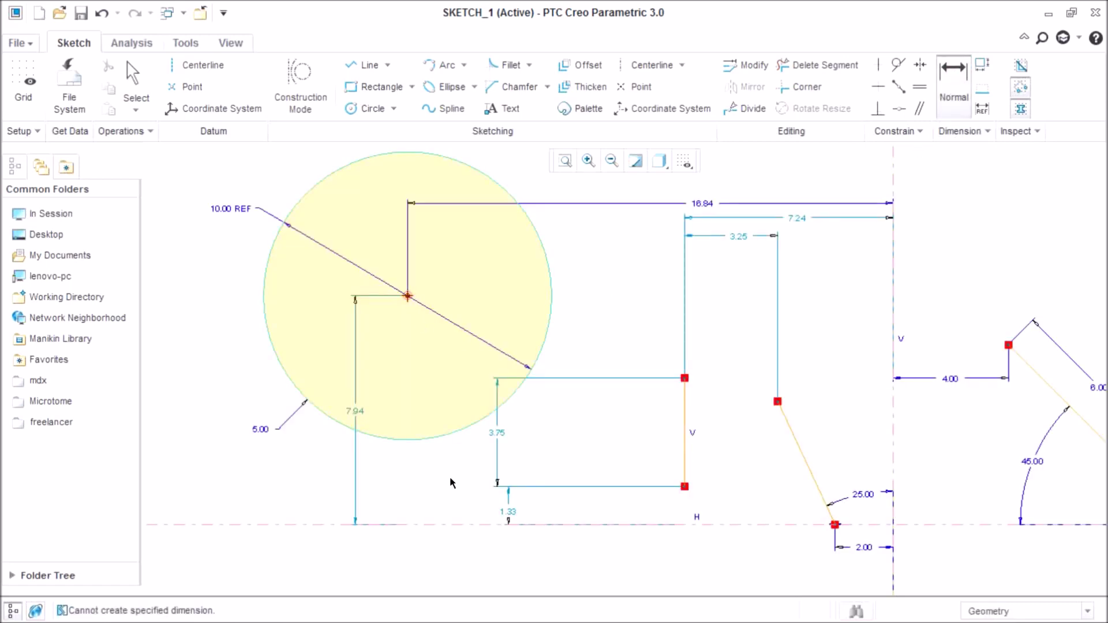
pyautogui.click(404, 523)
pyautogui.middleClick(386, 431)
pyautogui.press('Return')
pyautogui.middleClick(395, 441)
pyautogui.doubleClick(387, 434)
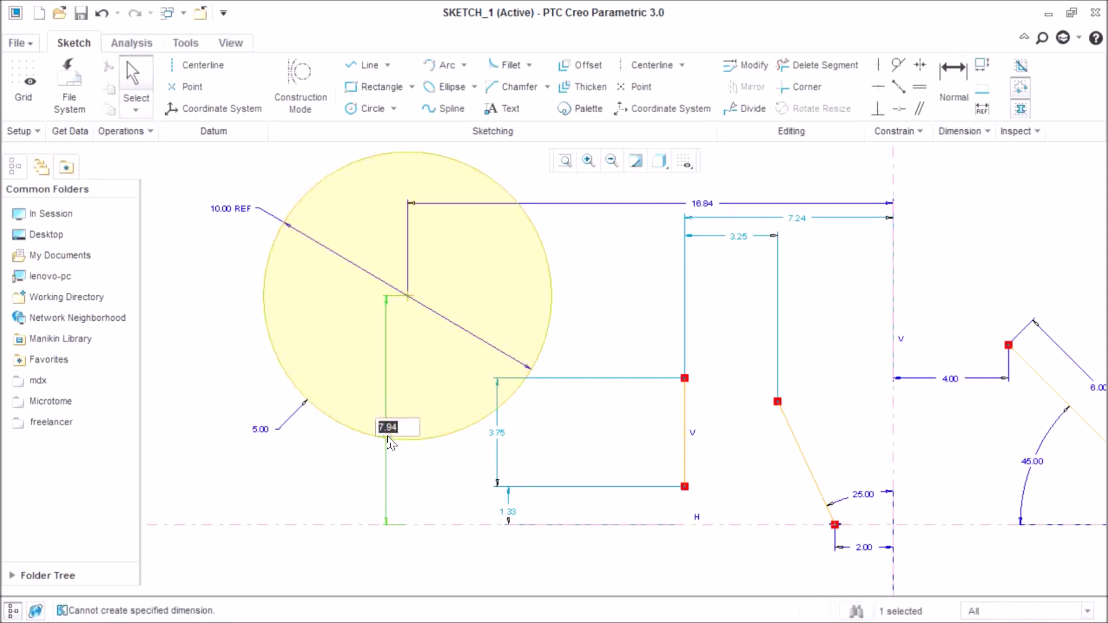
pyautogui.write('8')
pyautogui.press('Return')
# Step: Delete the circle, the vertical line and both slanted lines from the sketch, keeping the two centerlines
pyautogui.scroll(-5, 519, 393)
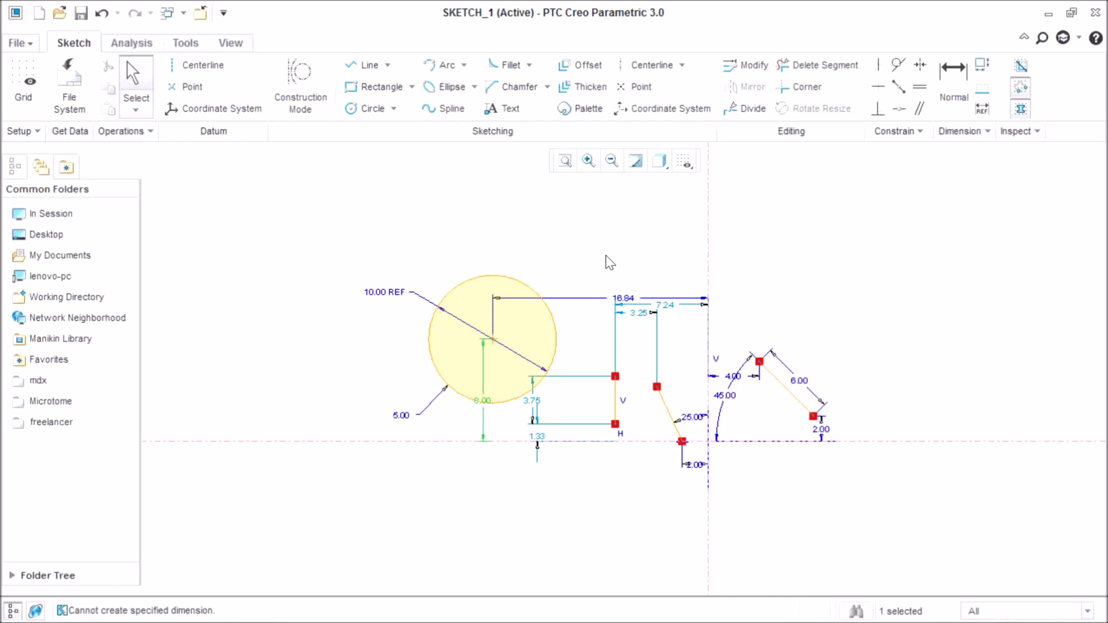
pyautogui.click(512, 280)
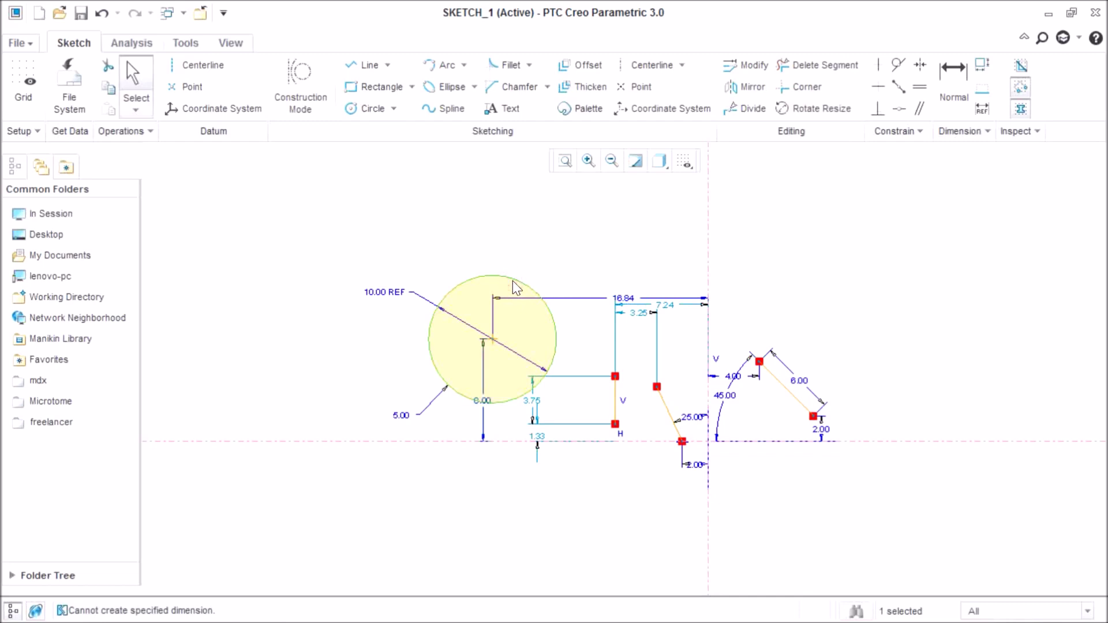
pyautogui.click(628, 246)
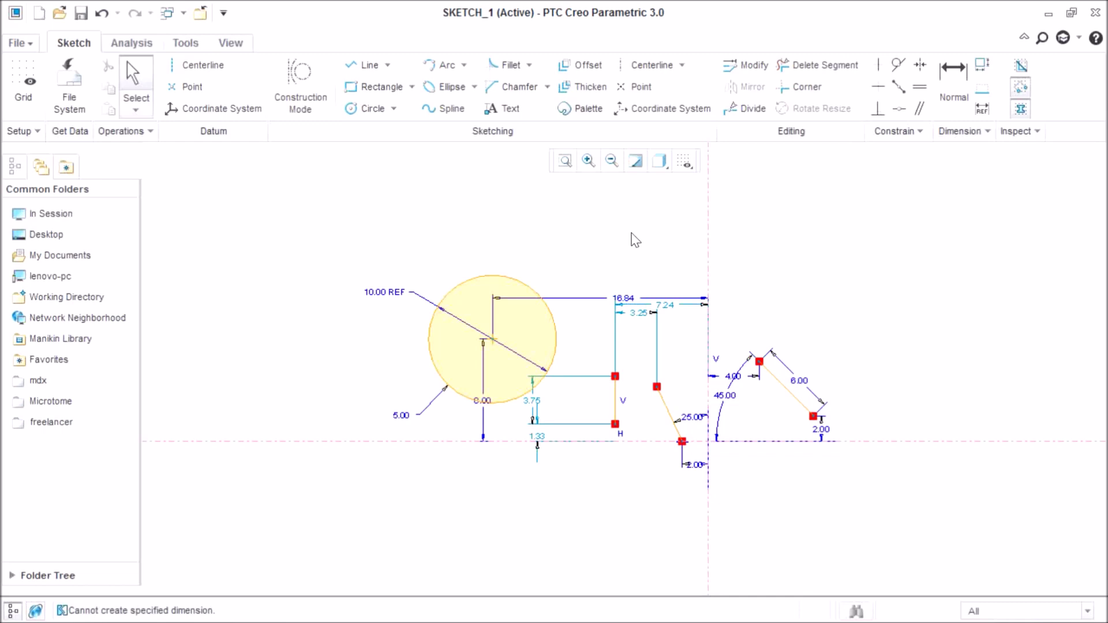
pyautogui.click(528, 288)
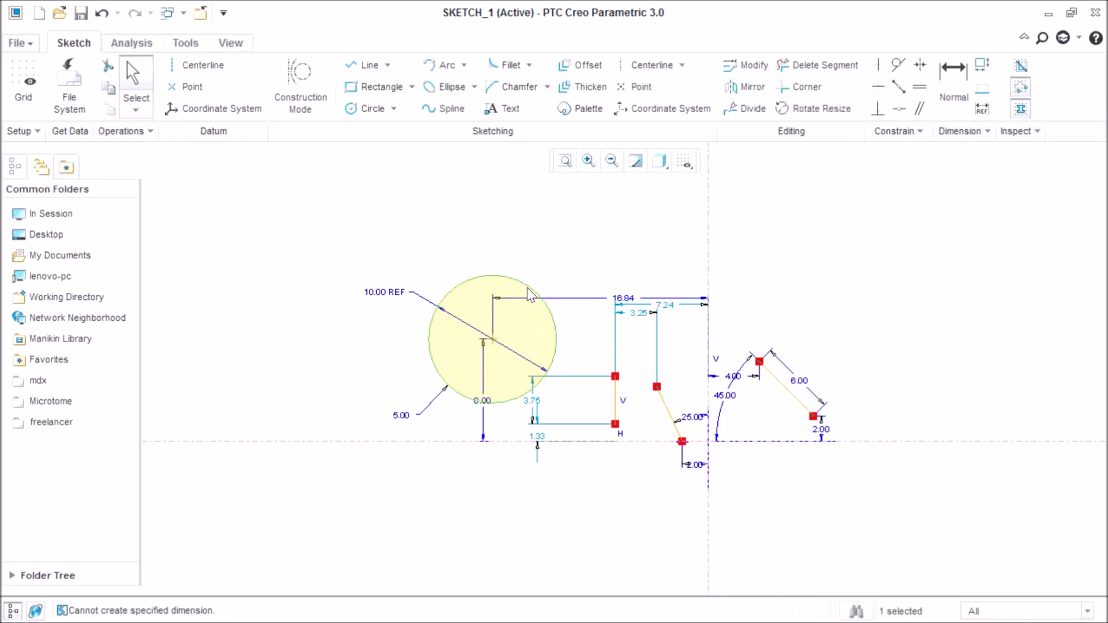
pyautogui.press('Delete')
pyautogui.click(615, 407)
pyautogui.press('Delete')
pyautogui.click(692, 427)
pyautogui.press('Delete')
pyautogui.click(817, 380)
pyautogui.press('Delete')
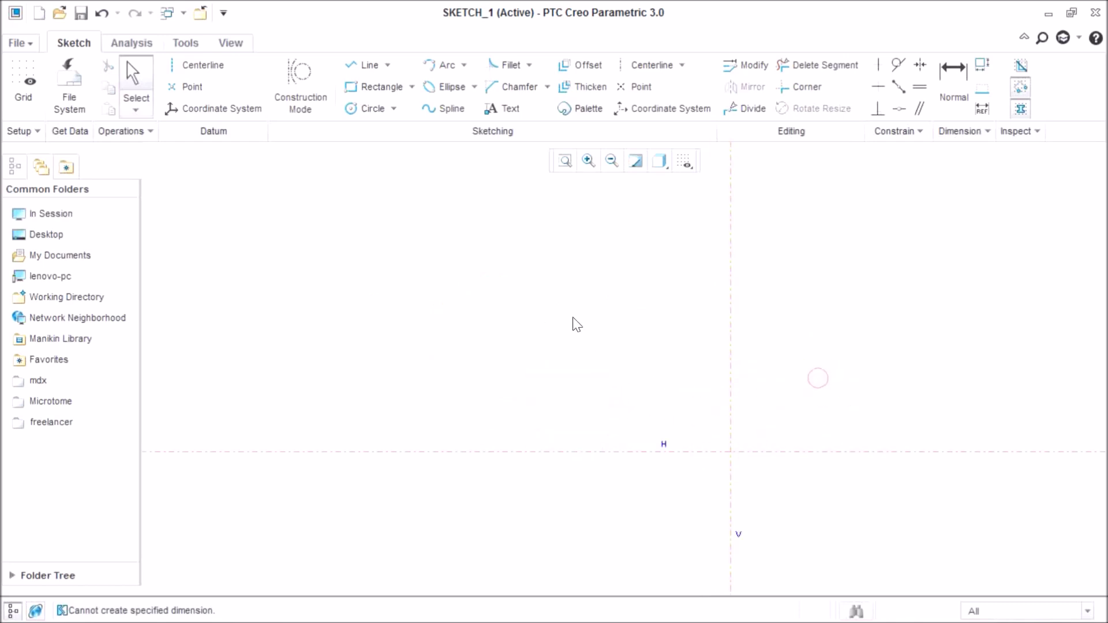